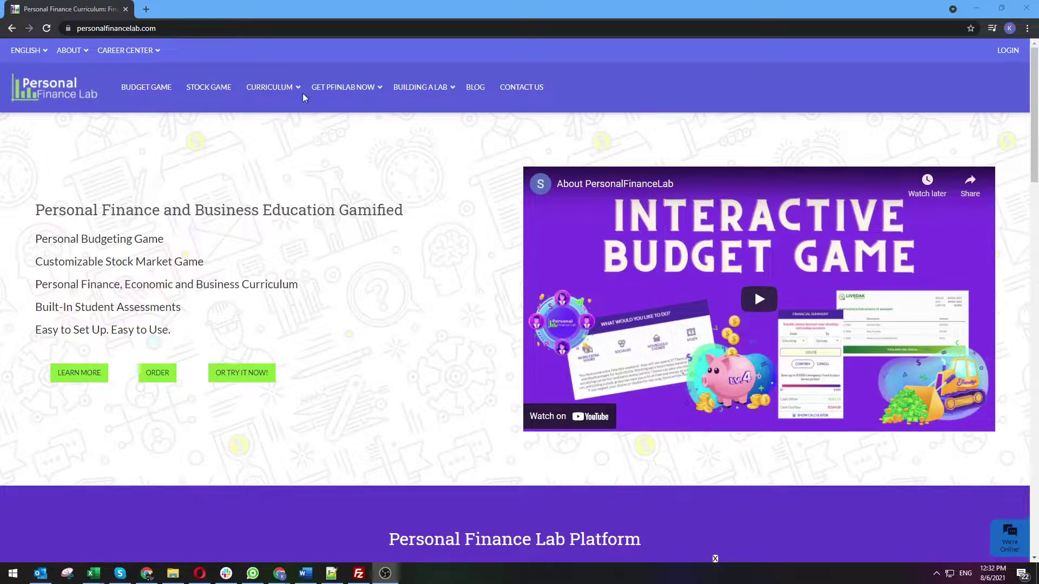
Log in to Personal Finance Lab with the admin username and password
key("alt+Tab")
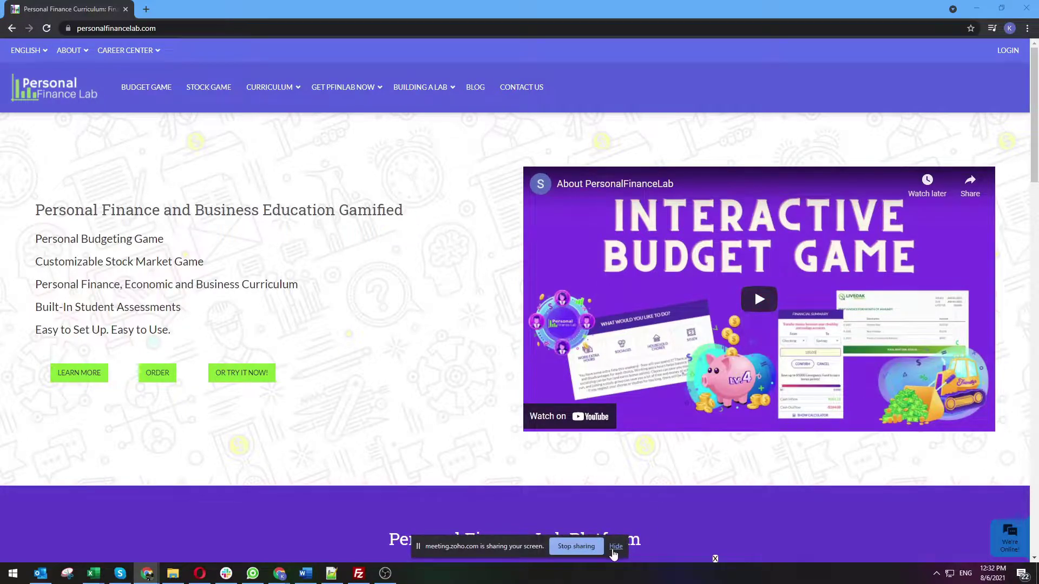
left_click(614, 550)
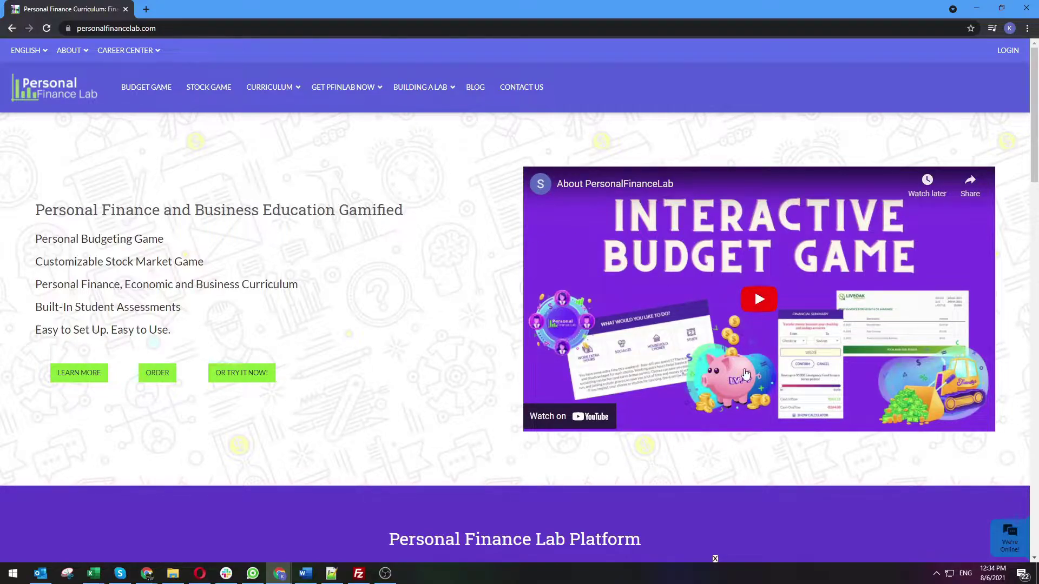
left_click(1007, 50)
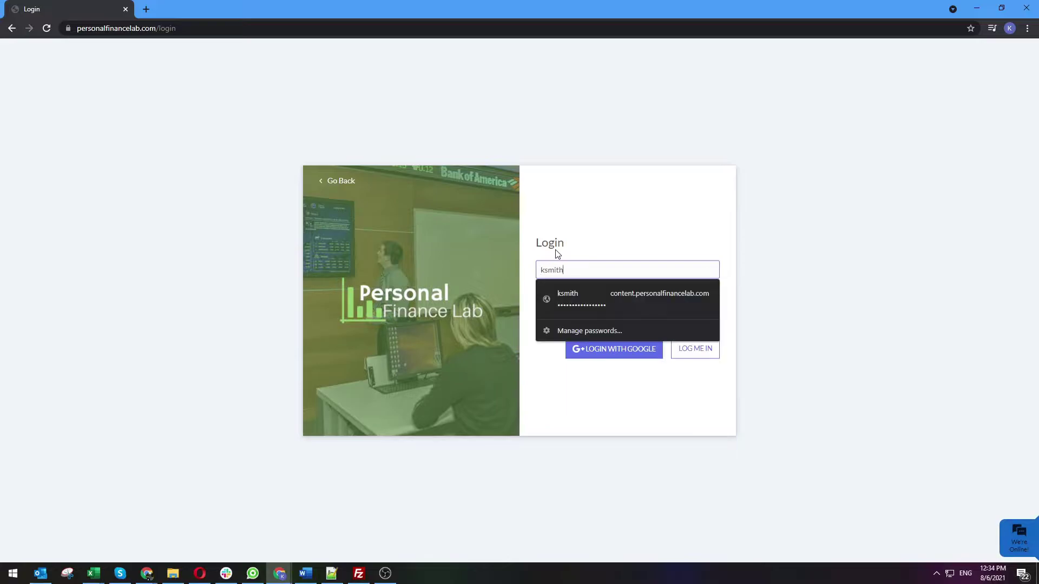
key("Tab")
type("•••••••")
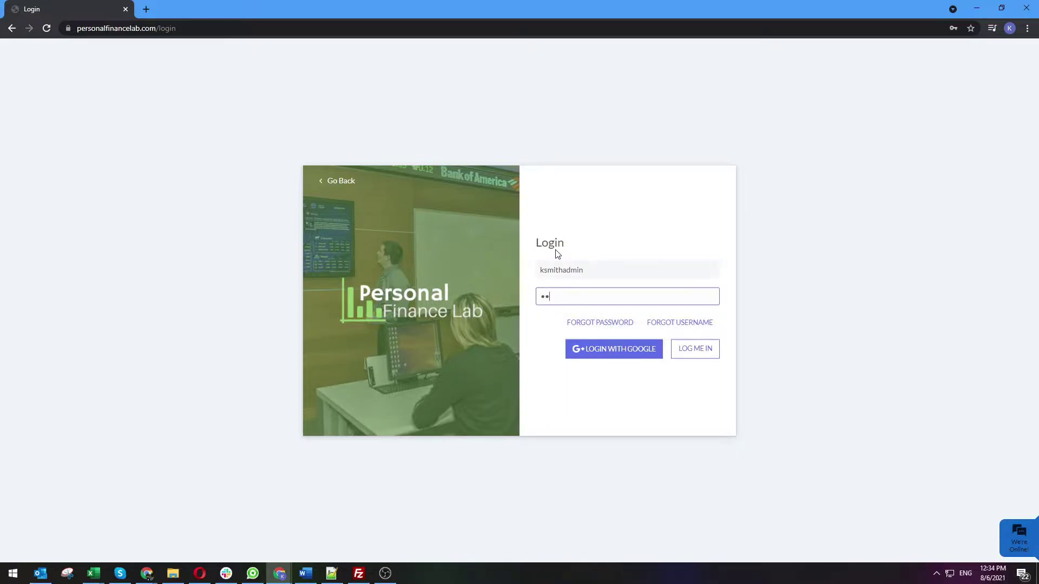
key("BackSpace")
key("BackSpace")
key("BackSpace")
key("BackSpace")
key("BackSpace")
key("BackSpace")
key("BackSpace")
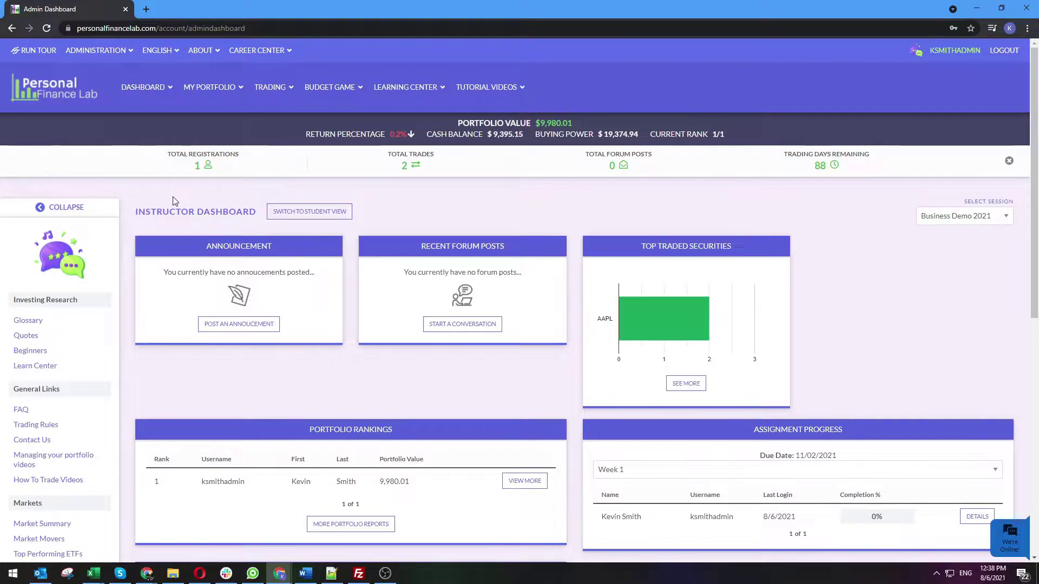
Choose Create Challenge from the Administration menu
mouse_move(97, 50)
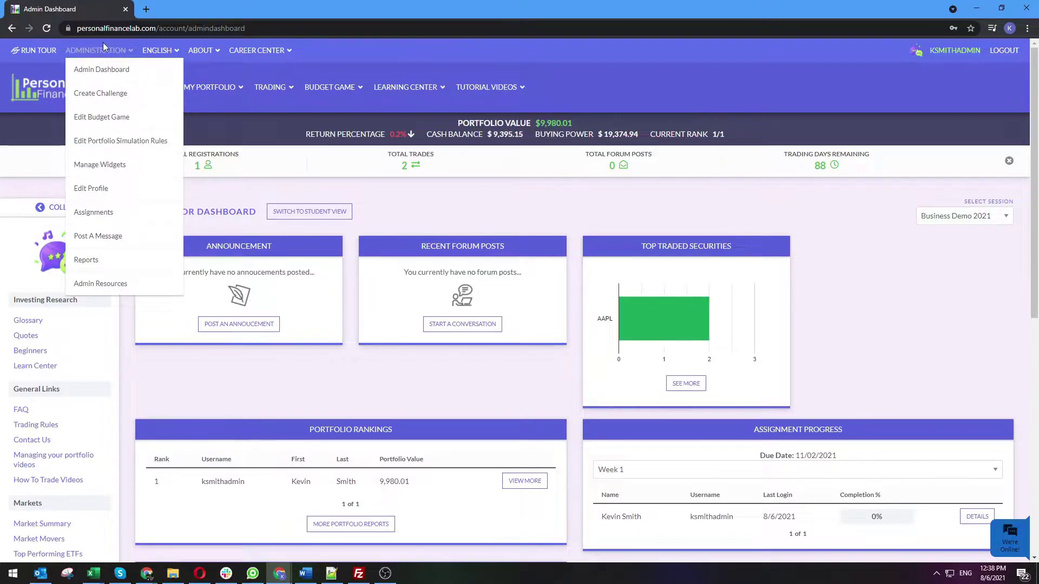
left_click(93, 101)
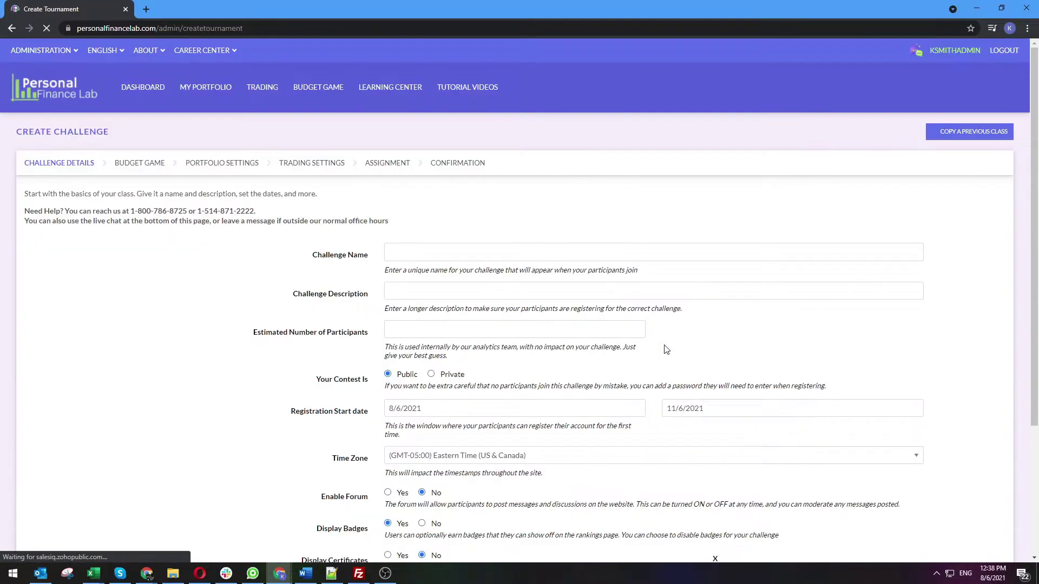
Name the challenge 'Intro to Business - Section 1 2021' with description '3rd hour'
left_click(483, 251)
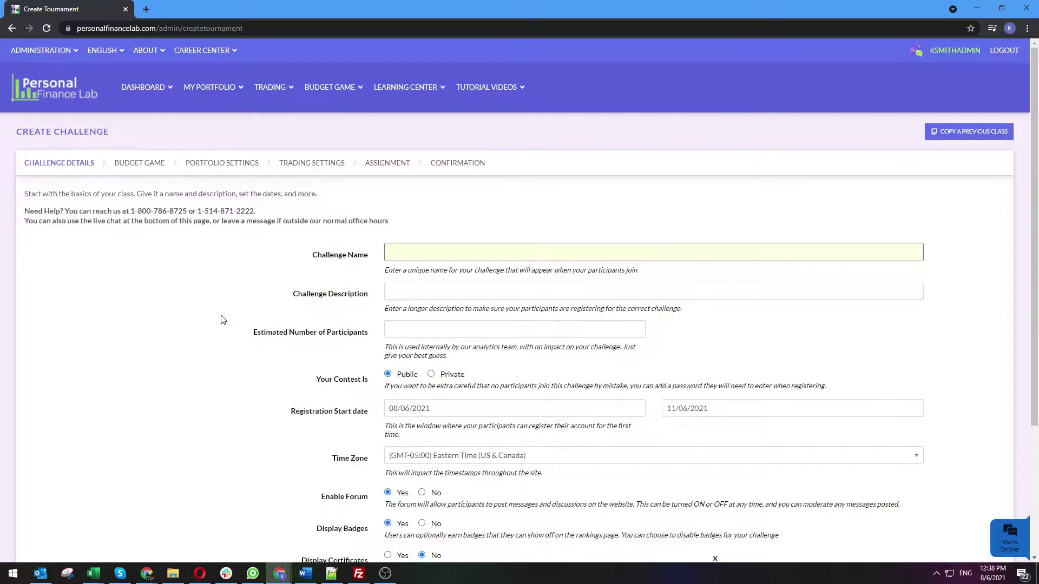
left_click(59, 50)
left_click(510, 248)
type("Intro to Business - Section 1 2021")
key("Tab")
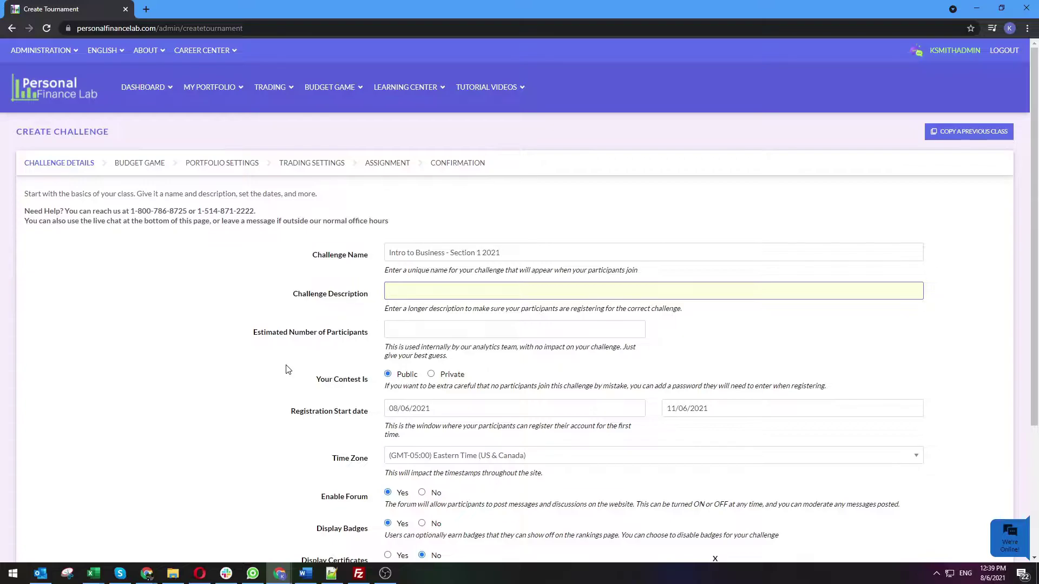
type("3rd hour")
Set the estimated number of participants to 30, replacing the initial 10
key("Tab")
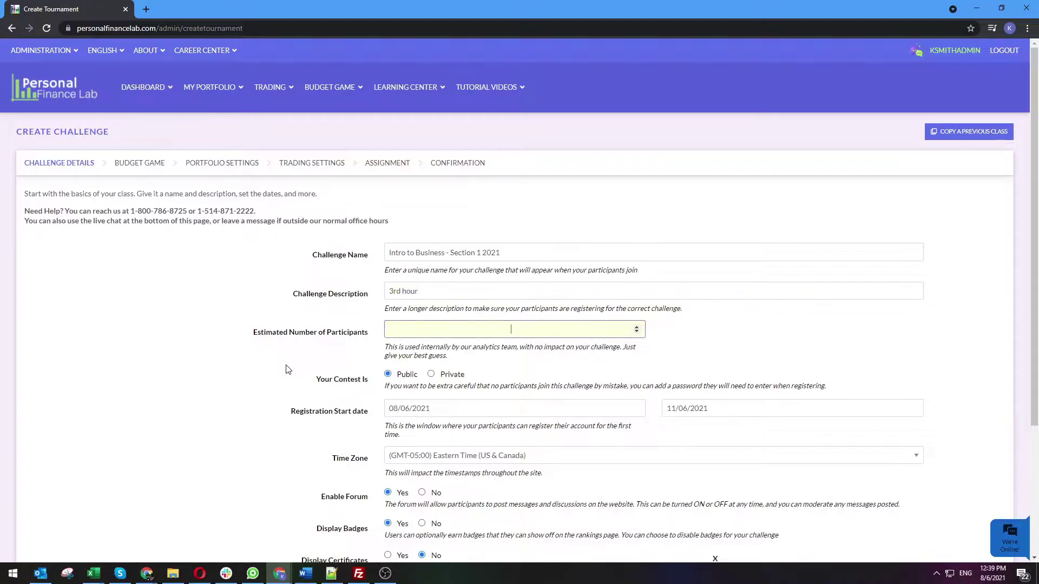
type("10")
left_click(288, 369)
scroll(288, 370, "down", 1)
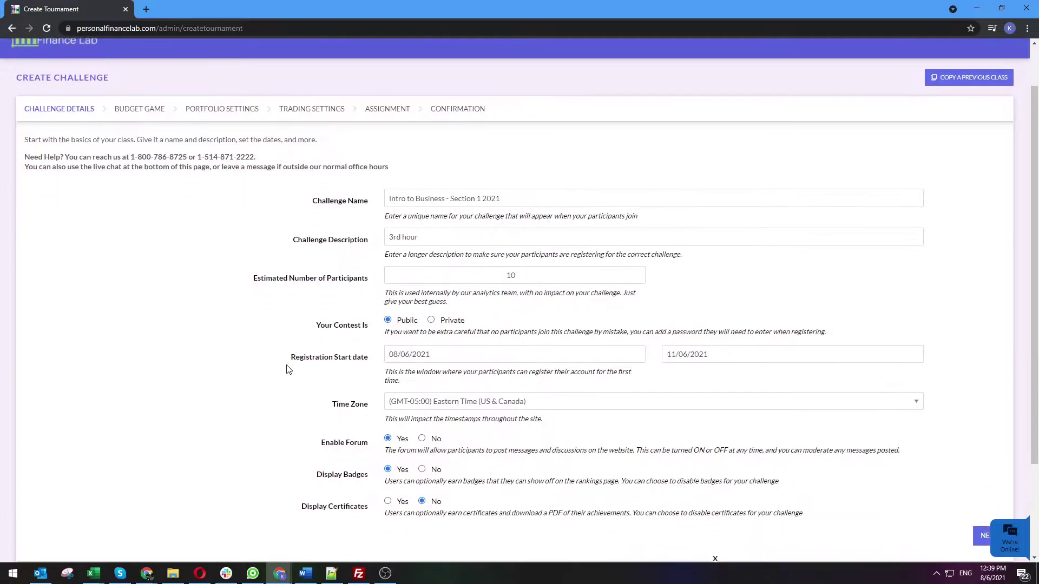
left_click(518, 275)
left_click_drag(562, 275, 411, 269)
type("30")
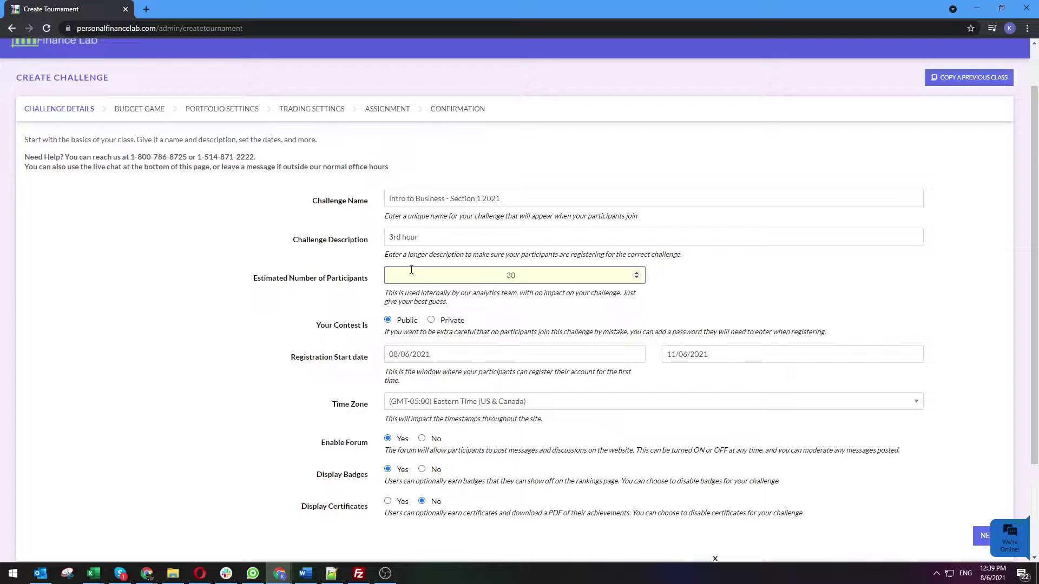
left_click(302, 335)
scroll(279, 412, "down", 3)
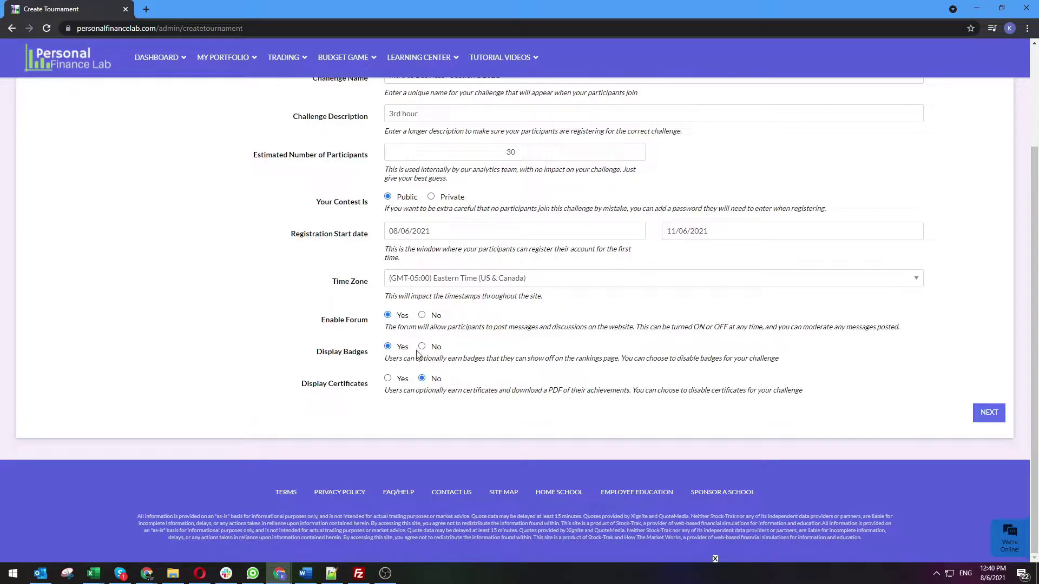
Show badges and certificates with Investing101 and Financial Literacy certifications, then go to Budget Game
left_click(388, 347)
left_click(388, 379)
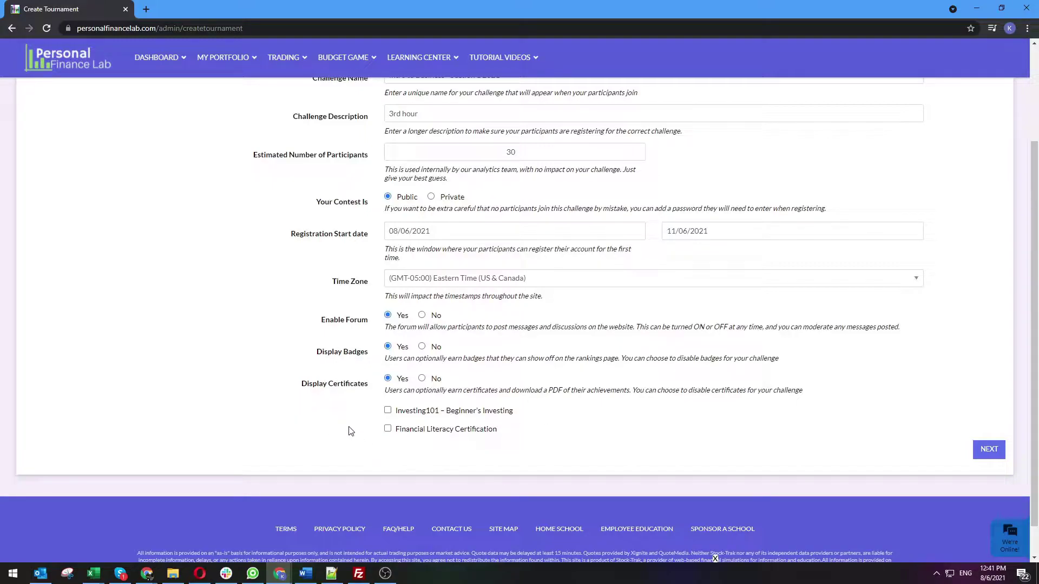
left_click(389, 411)
left_click(387, 429)
left_click(421, 379)
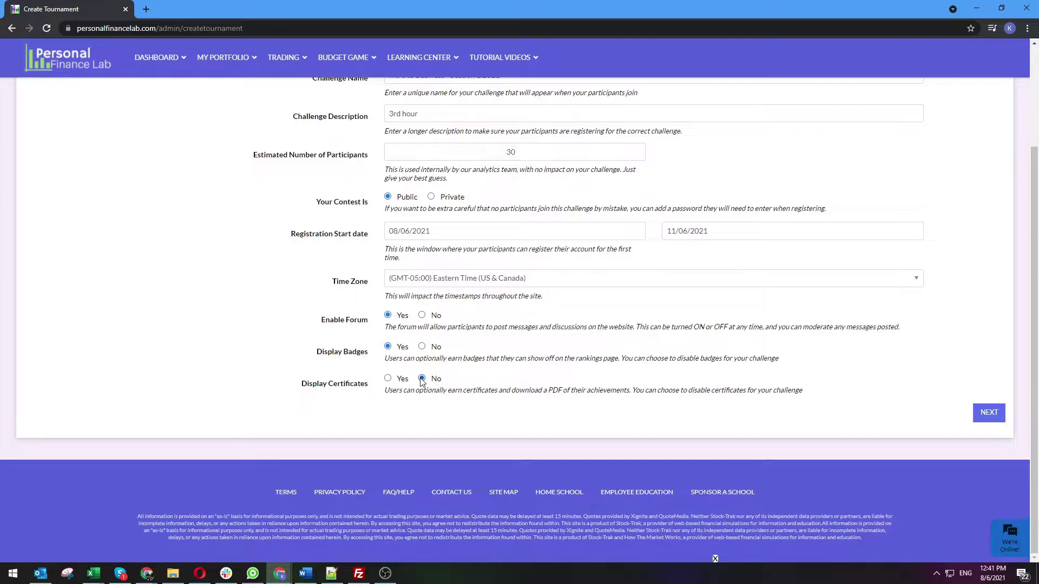
left_click(399, 379)
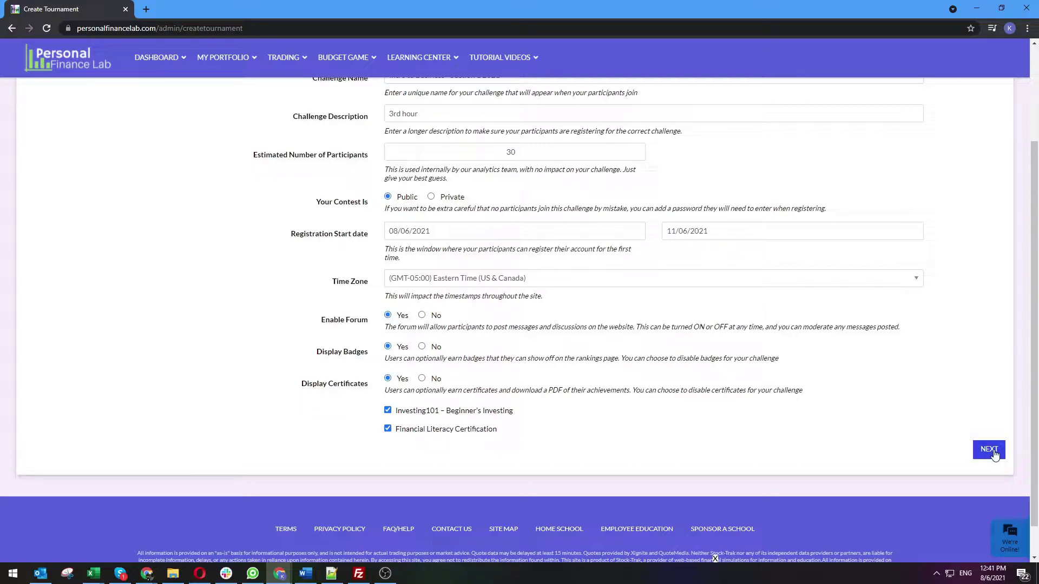
left_click(989, 450)
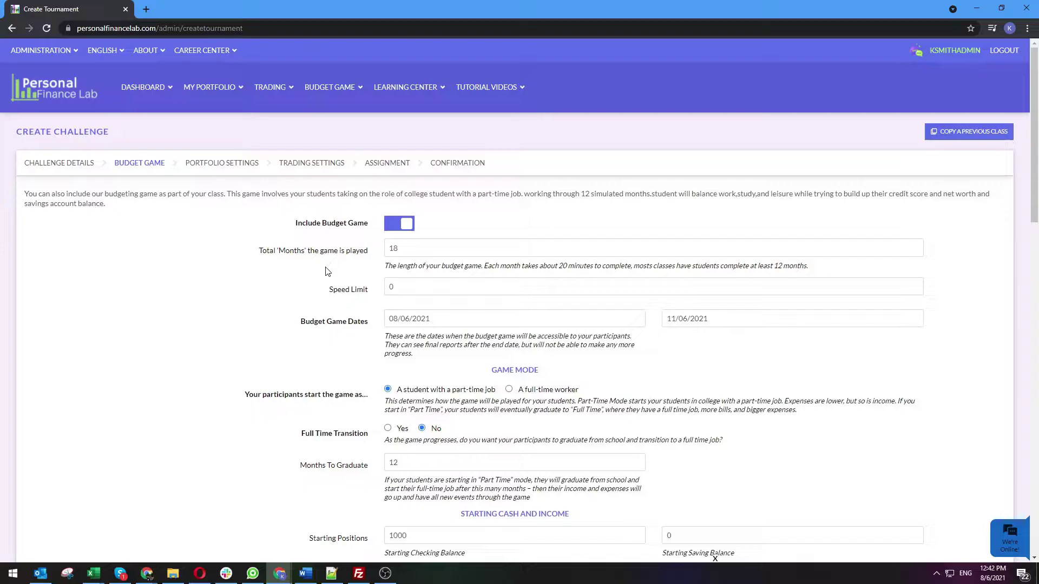
double_click(424, 251)
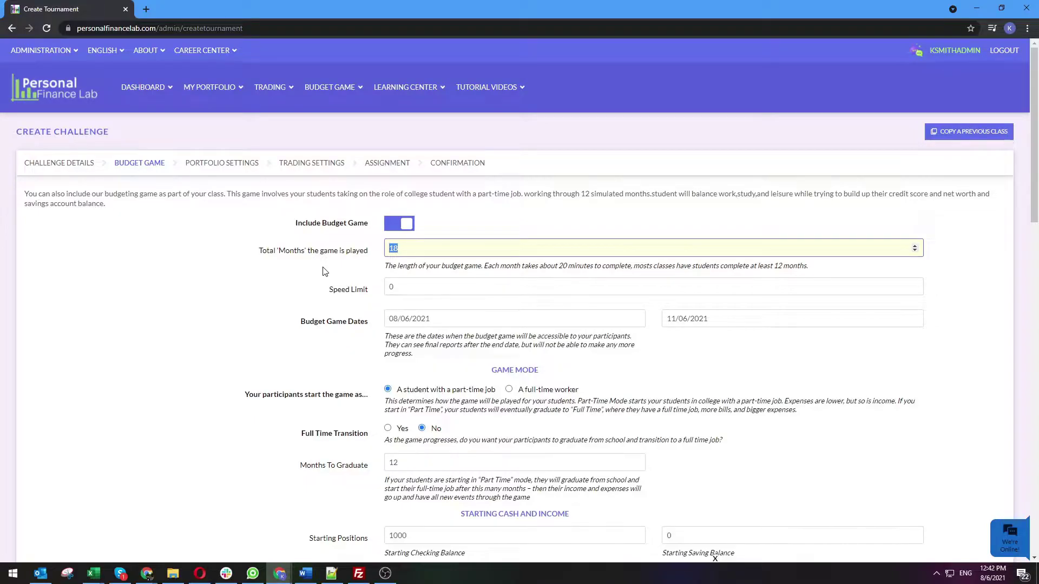
scroll(325, 271, "down", 1)
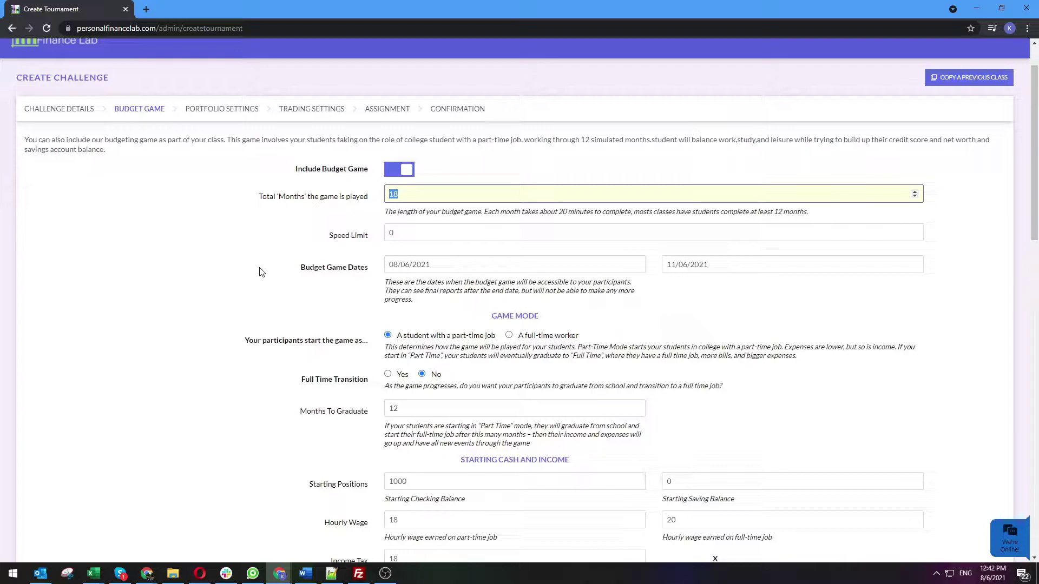
scroll(259, 272, "down", 2)
scroll(653, 267, "down", 2)
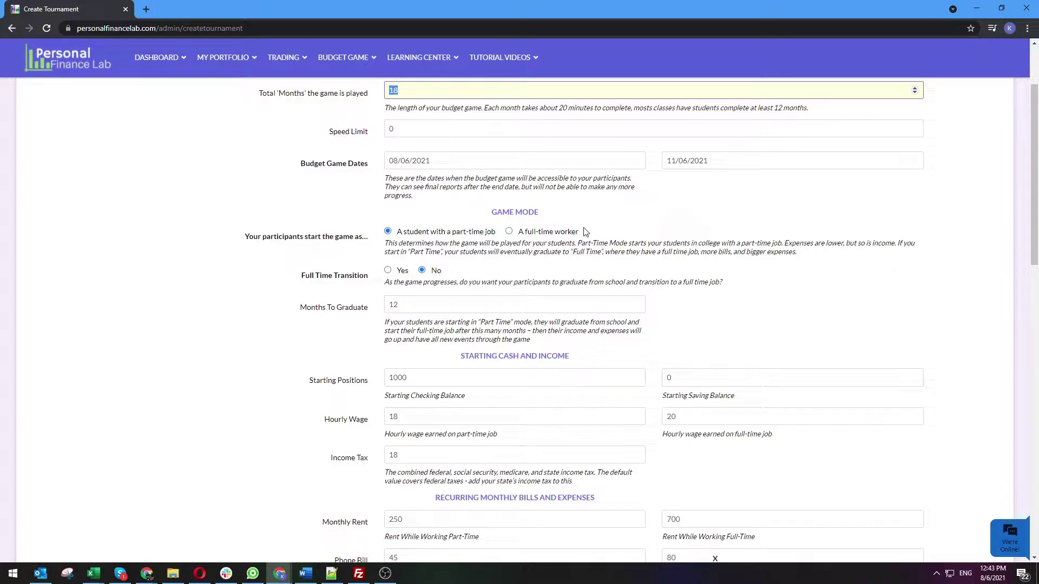
Turn on Full Time Transition and set Months To Graduate to 6
left_click(388, 271)
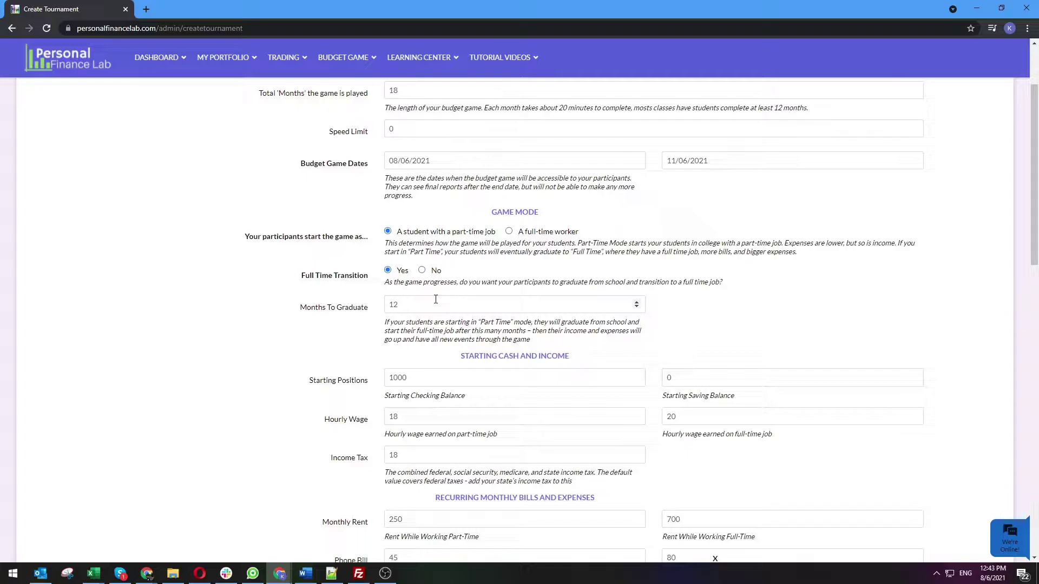
double_click(438, 303)
type("6")
left_click(282, 292)
Launch Budget Game > Play Game and switch to the new game tab
left_click(343, 57)
left_click(331, 86)
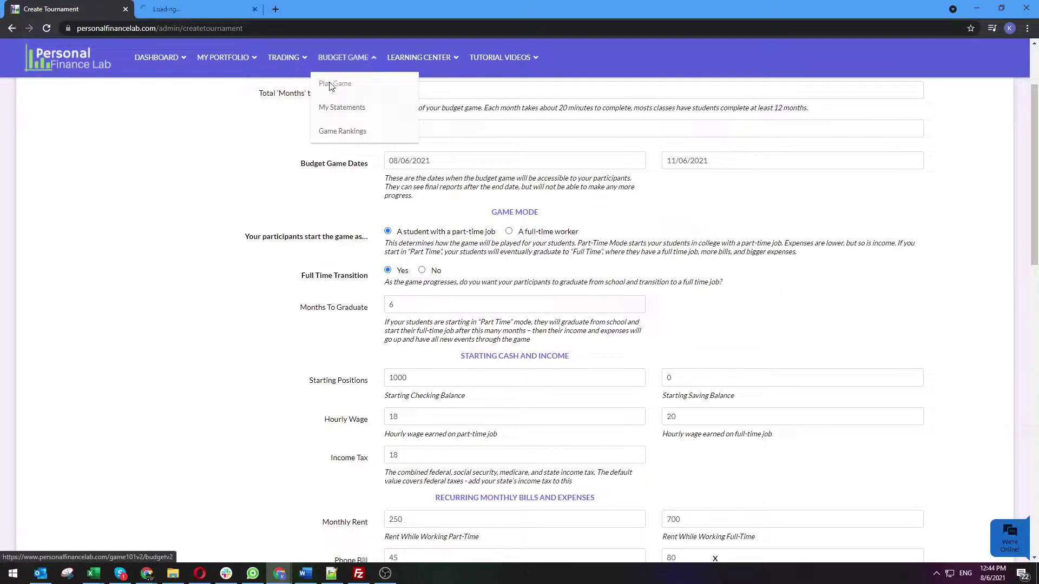
left_click(175, 8)
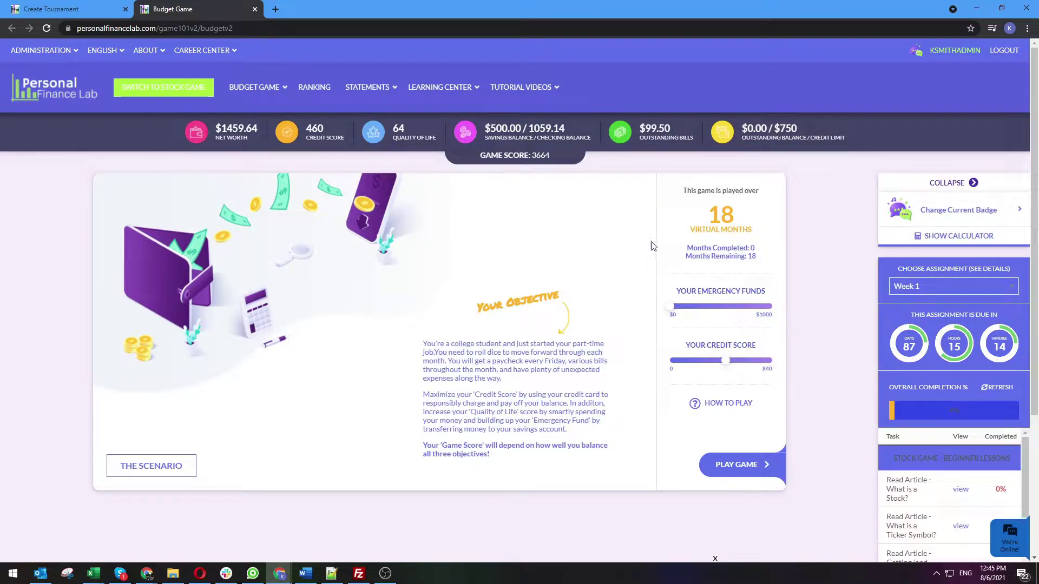
Highlight the 18 virtual months, net worth, credit score 460 and quality of life score
double_click(713, 215)
left_click(756, 221)
left_click_drag(215, 128, 260, 130)
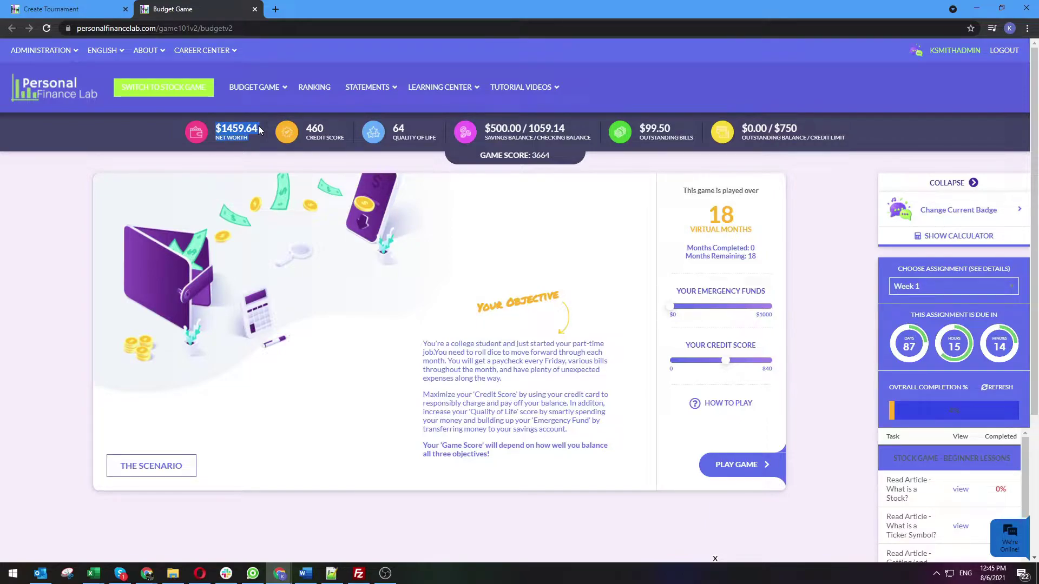
double_click(313, 128)
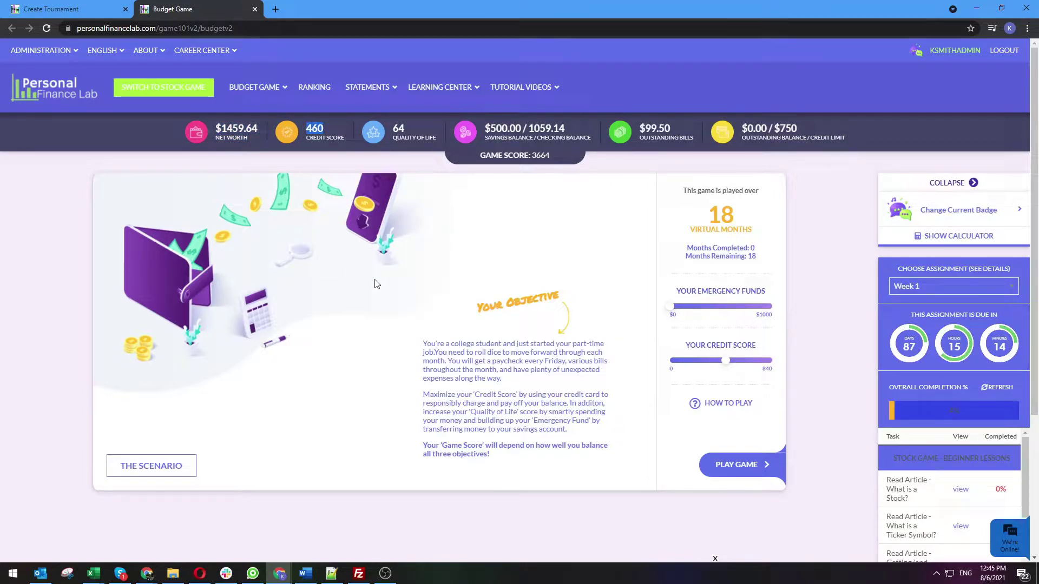
double_click(398, 128)
Start the game from the objective screen to reach the August 2021 calendar
mouse_move(498, 105)
left_click(737, 464)
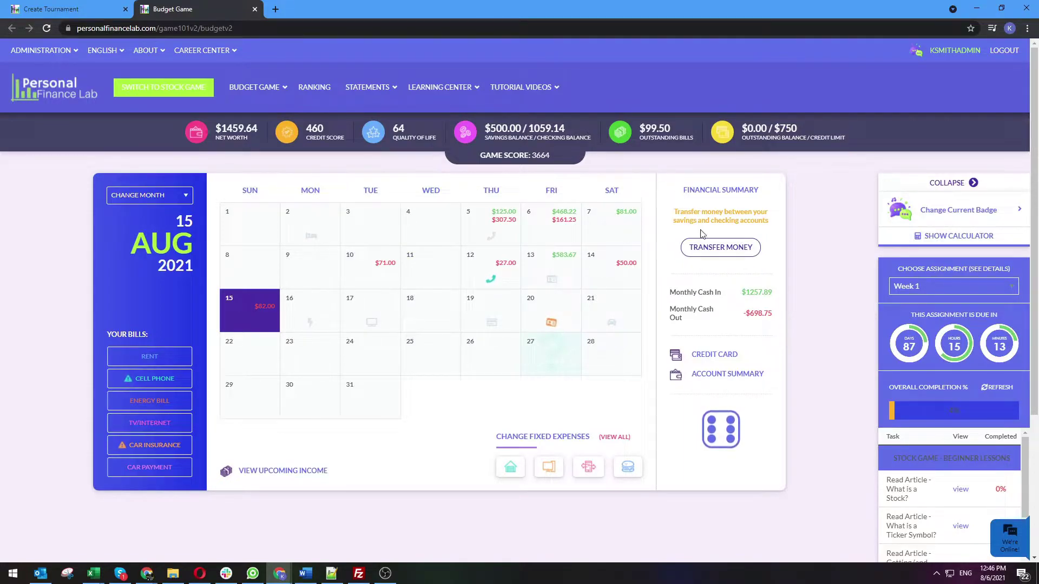
Transfer $500 from checking to savings
left_click(715, 251)
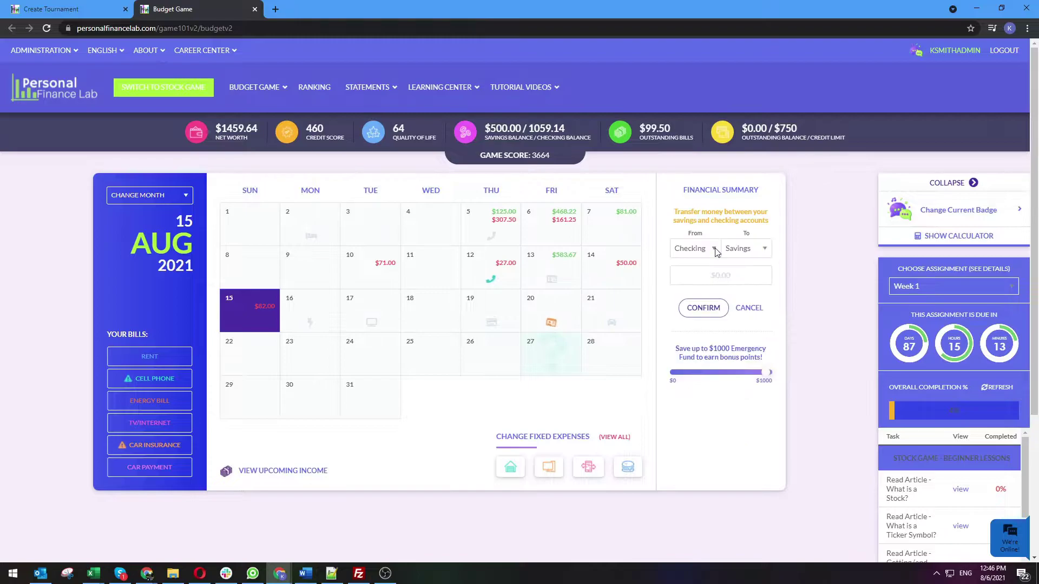
left_click(725, 280)
type("500")
left_click(714, 311)
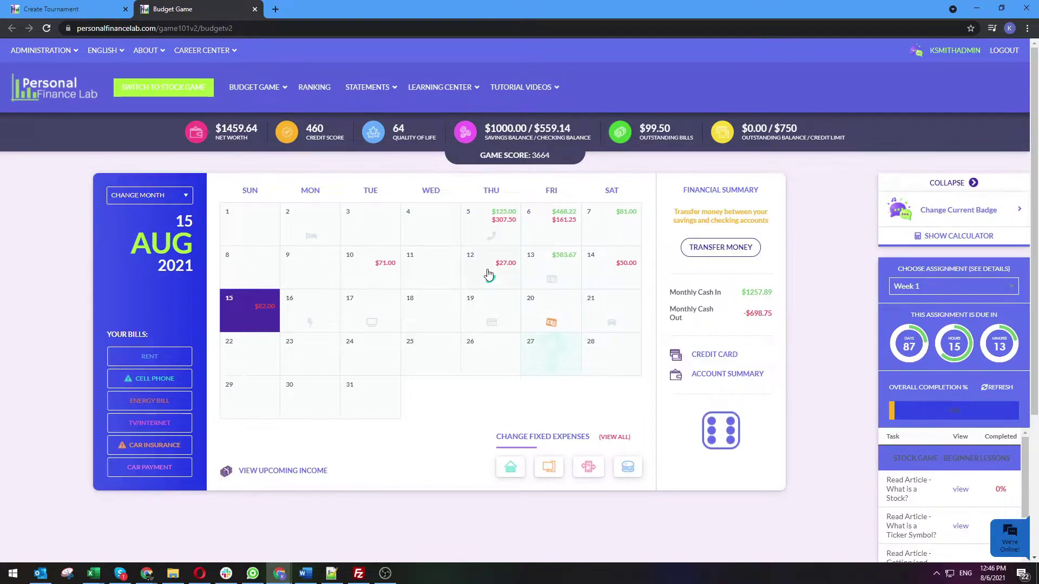
Highlight the GAME SCORE: 3664 figure
left_click_drag(486, 156, 559, 158)
left_click(559, 157)
left_click_drag(556, 158, 473, 158)
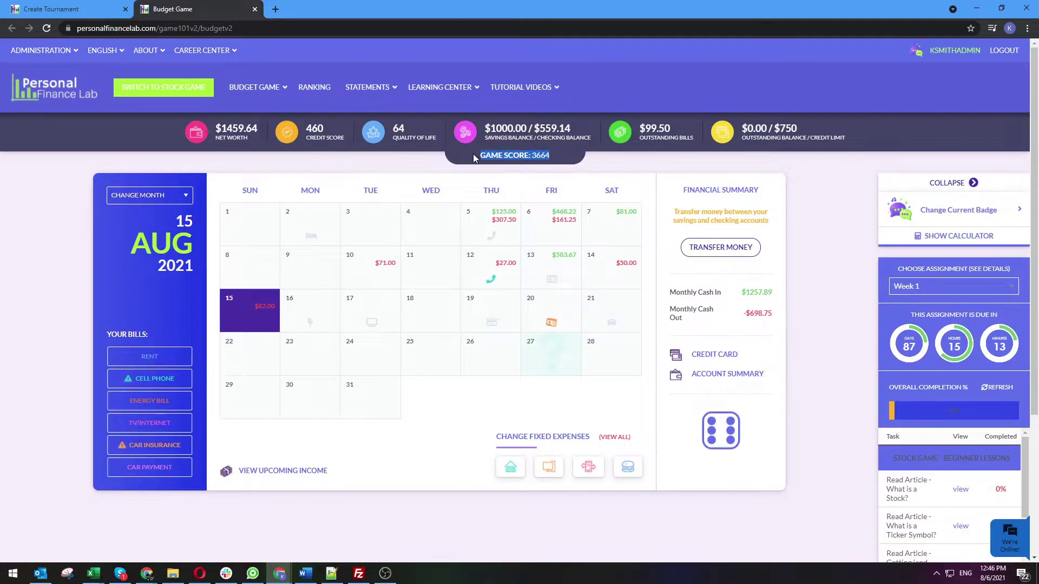
left_click(473, 157)
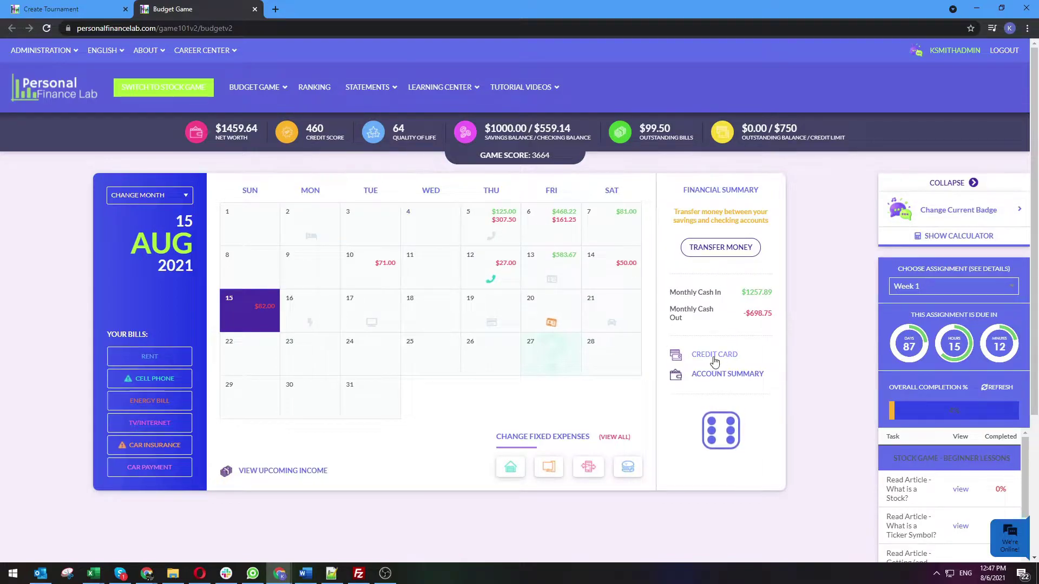
Roll the dice, read the Needs vs Wants lesson, and answer 2080 for $25
left_click(727, 435)
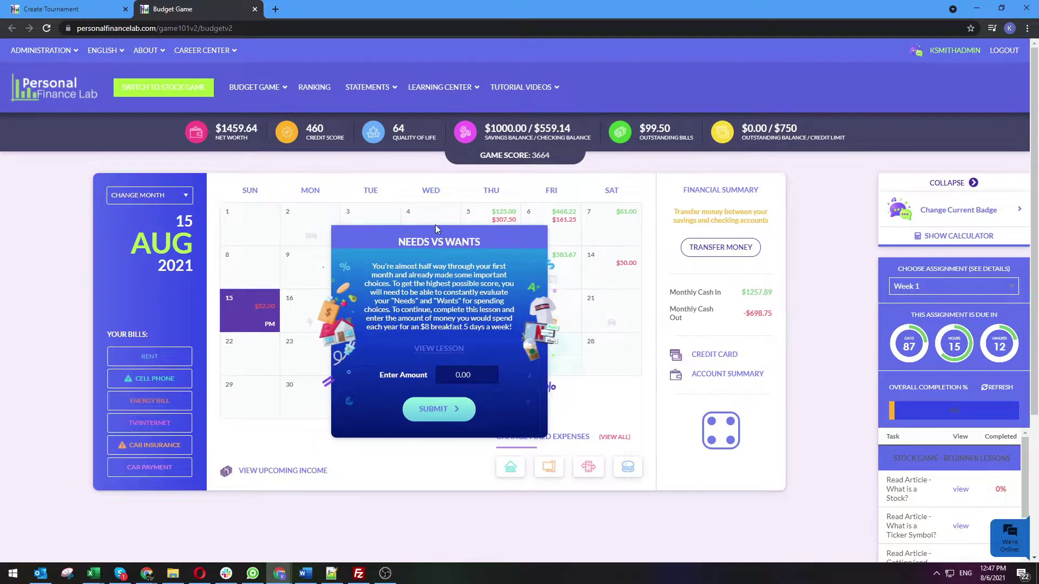
left_click(427, 348)
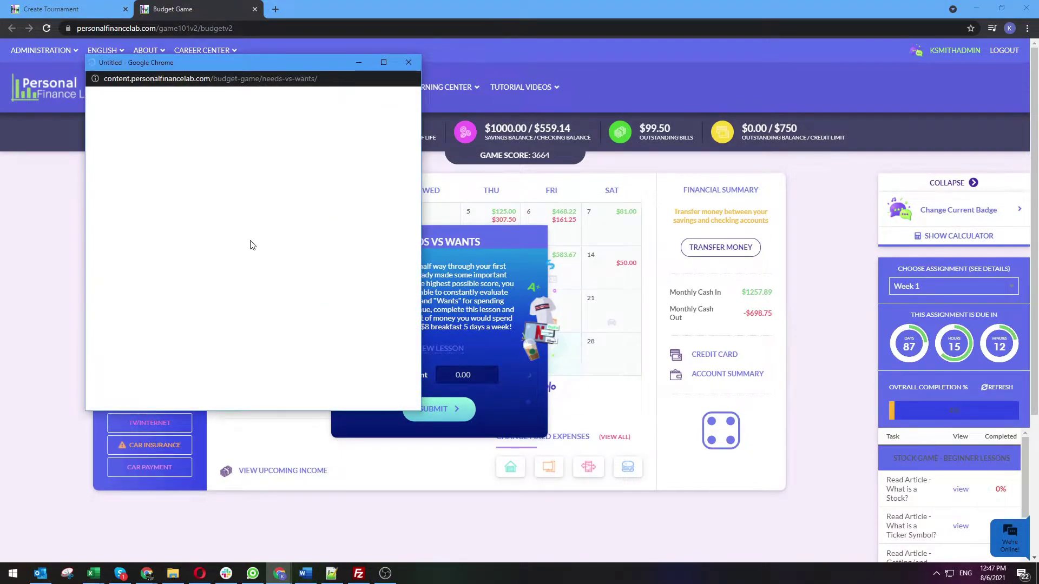
scroll(222, 267, "down", 5)
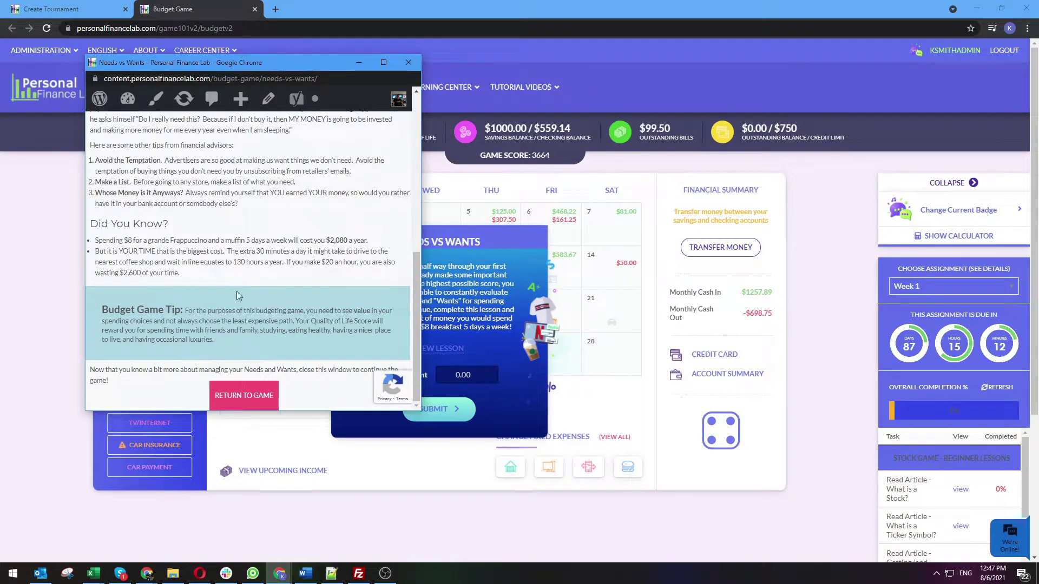
left_click(238, 396)
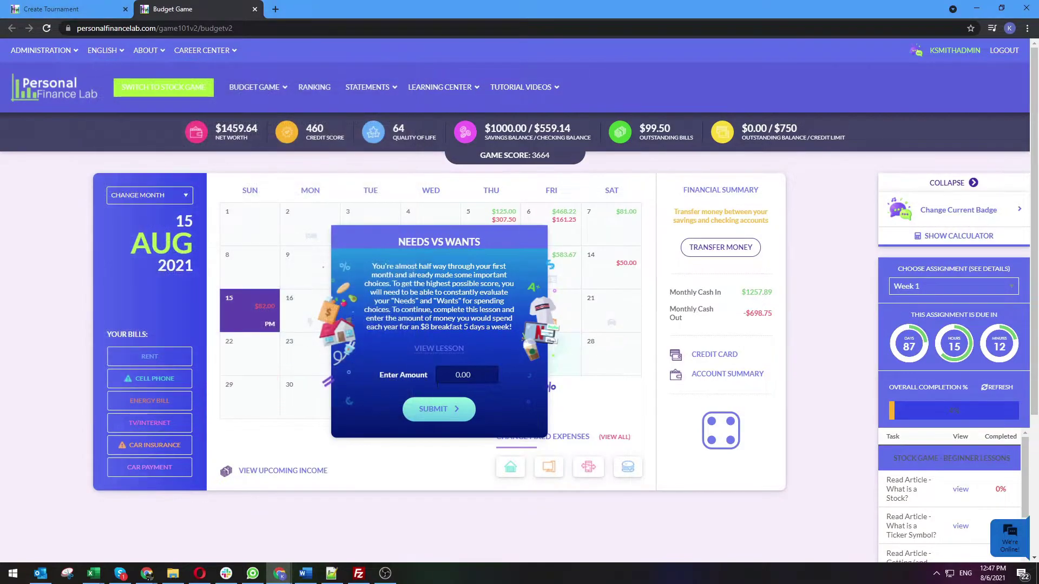
type("2080")
left_click(424, 403)
left_click(454, 381)
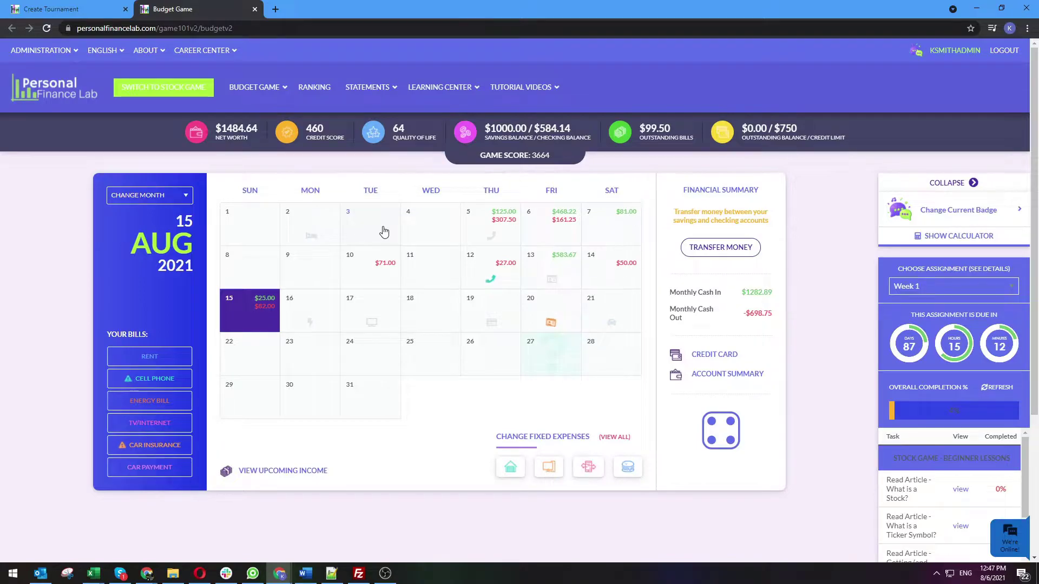
Advance to Aug 17 and buy the $30 battery pack by debit
left_click(721, 421)
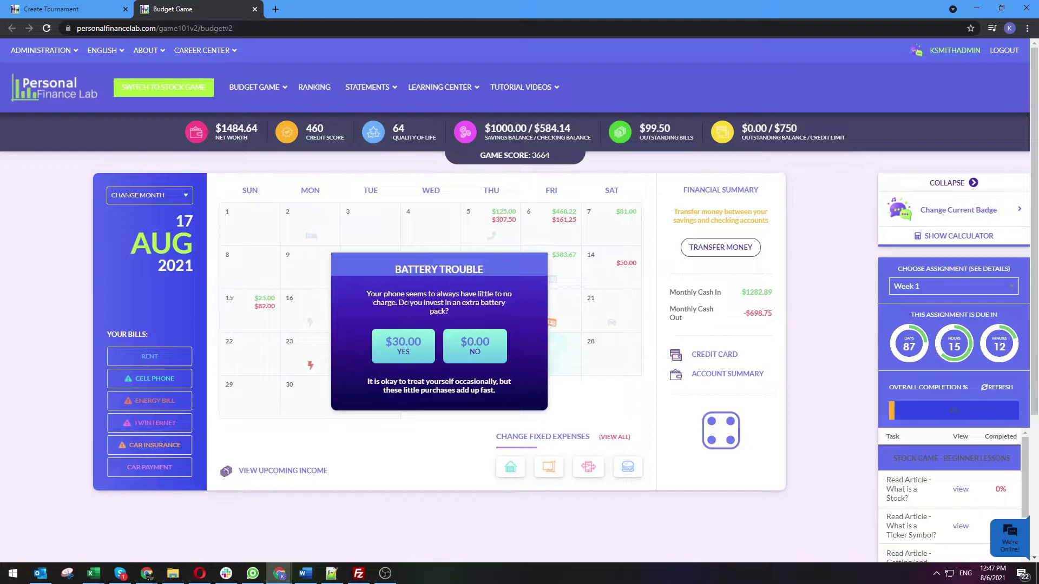
left_click(411, 348)
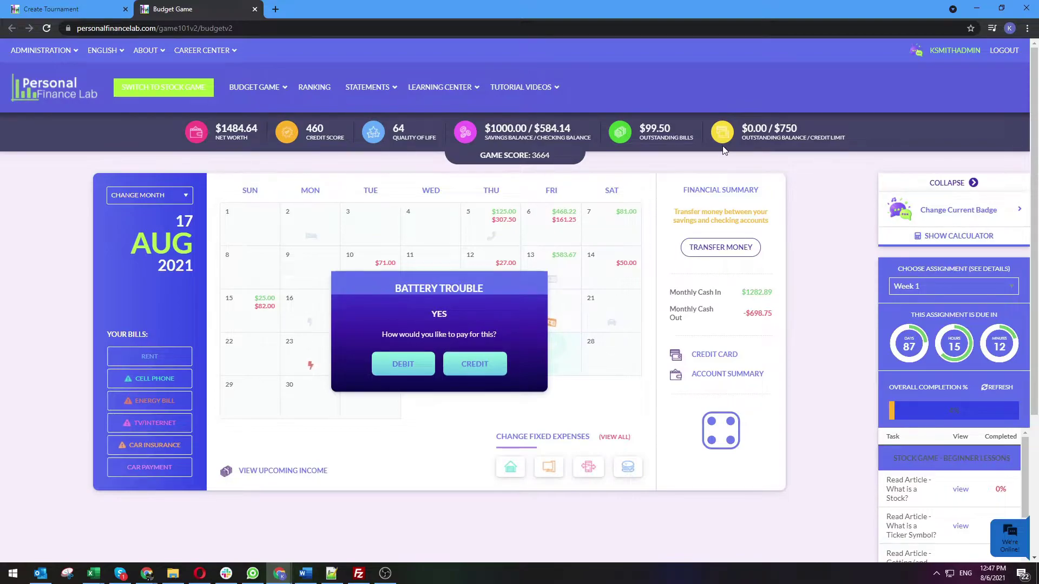
left_click(403, 365)
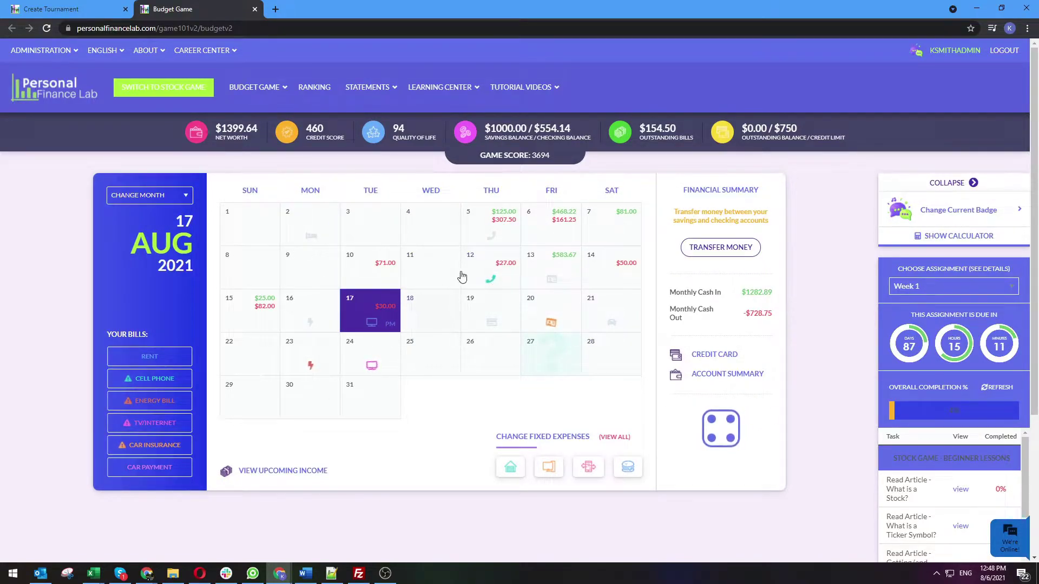
Pay the $49.50 Cell Phone bill by debit
left_click(177, 377)
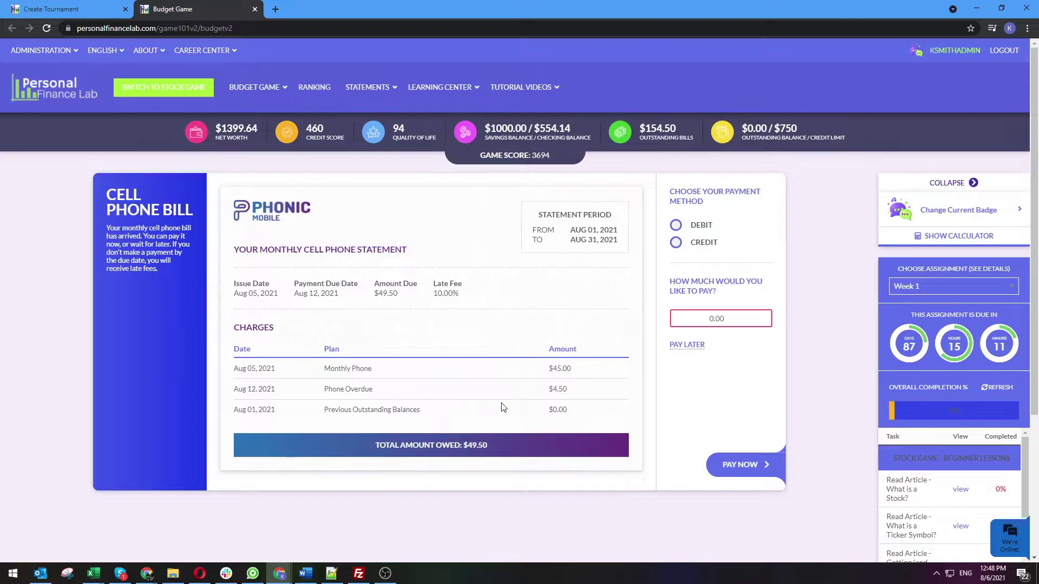
left_click(676, 226)
left_click(715, 319)
key("ctrl+a")
type("49.50")
left_click(764, 465)
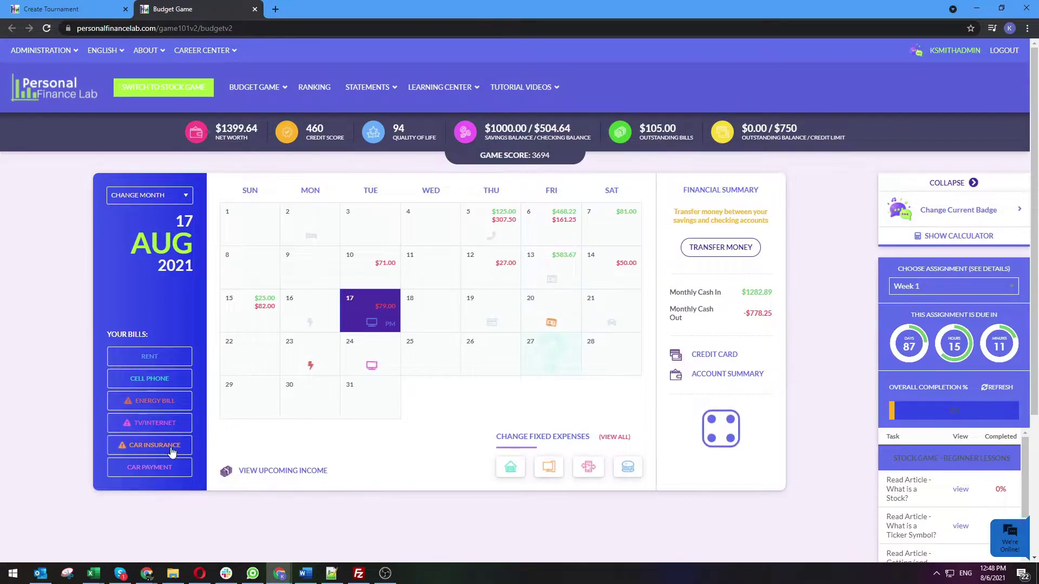
Pay the $50 Car Insurance bill on credit
left_click(150, 445)
left_click(675, 242)
left_click(752, 318)
type("50")
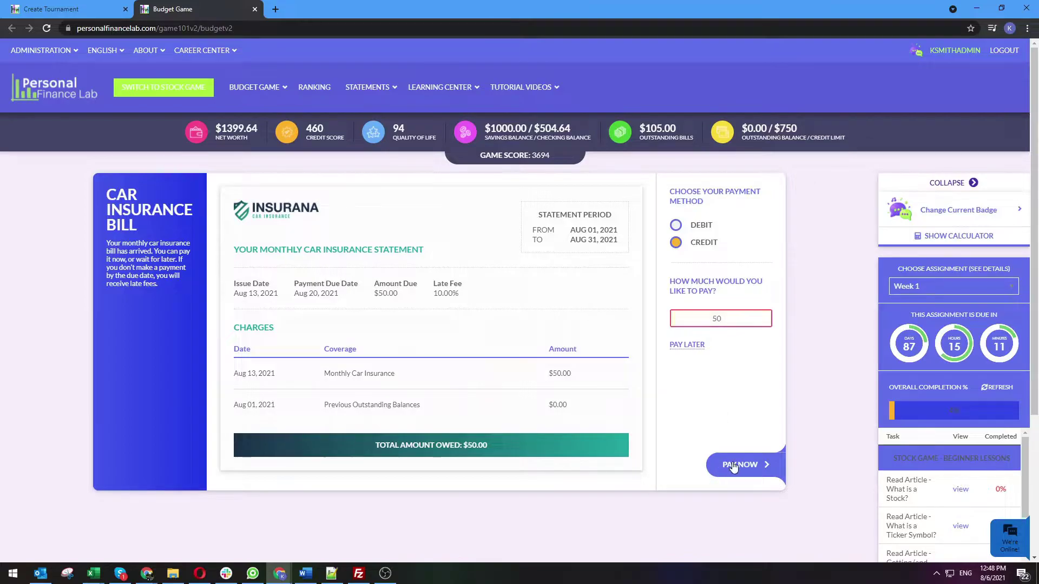
left_click(738, 465)
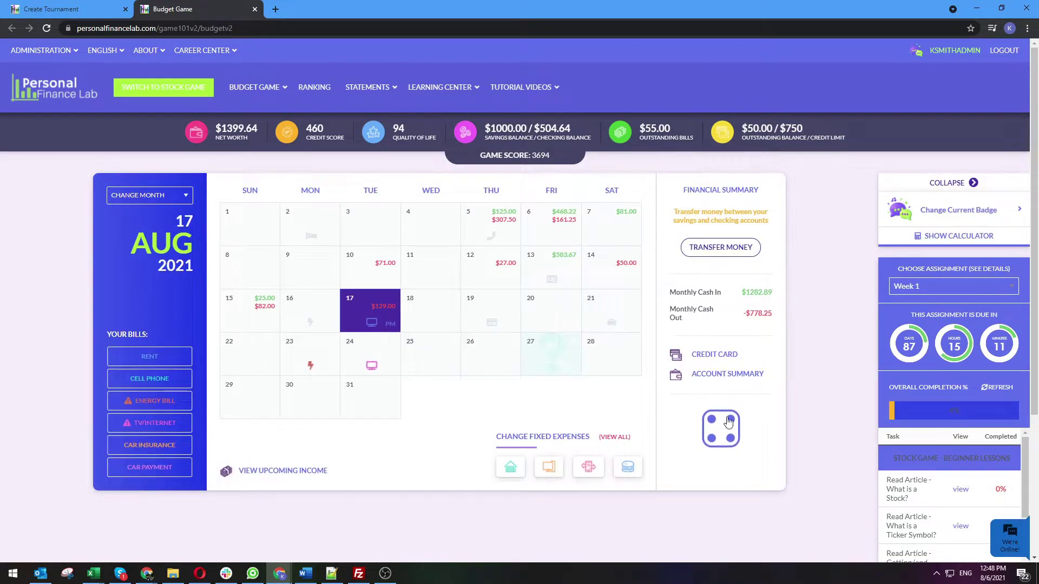
Roll forward to 20 August and deposit the $468.22 Weekly Income check
left_click(706, 441)
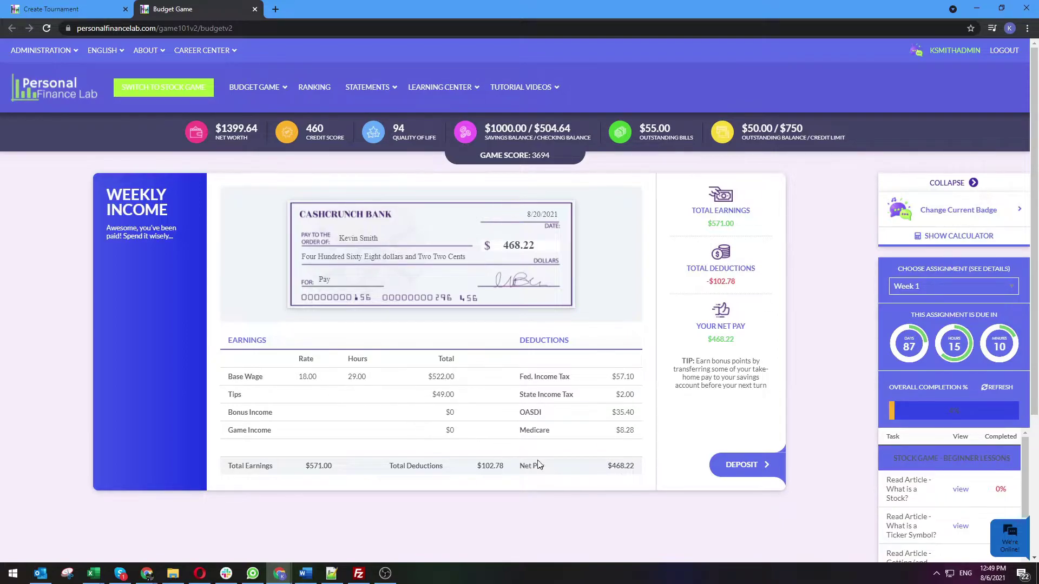
left_click(756, 473)
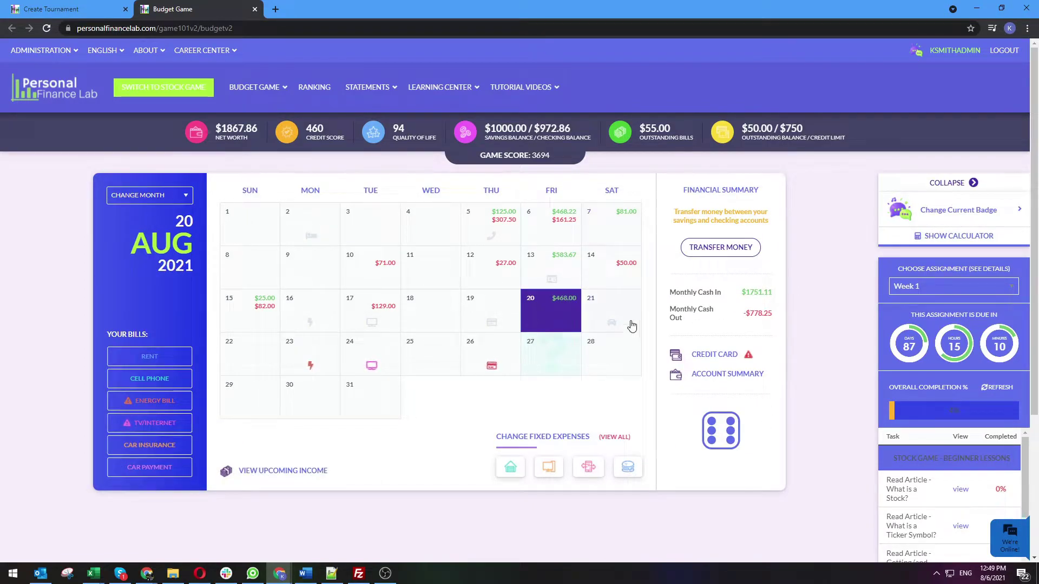
Roll the dice and choose I Can Fix It ($0.00) for the Computer Worm
left_click(722, 437)
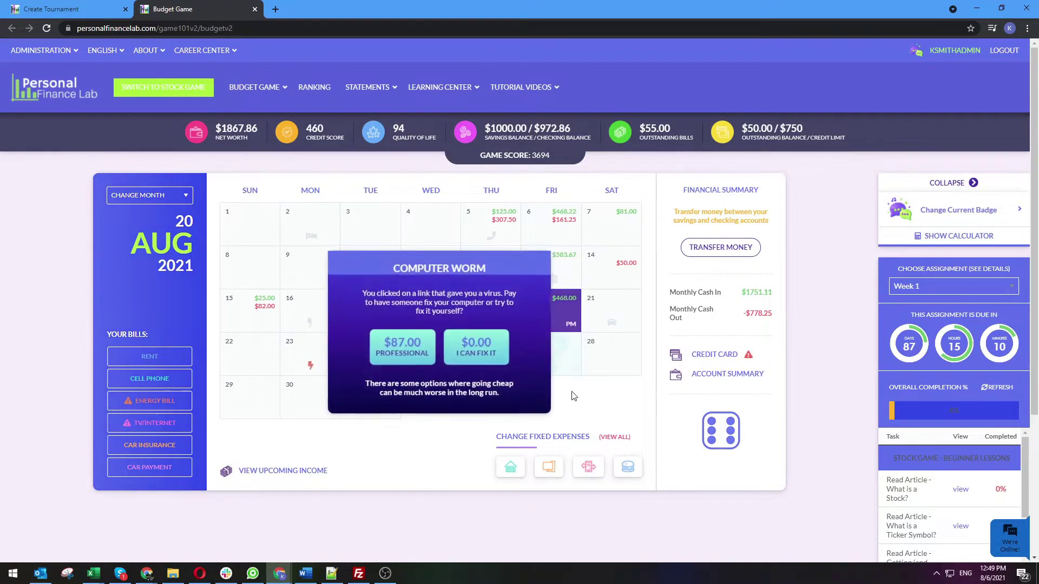
left_click(479, 355)
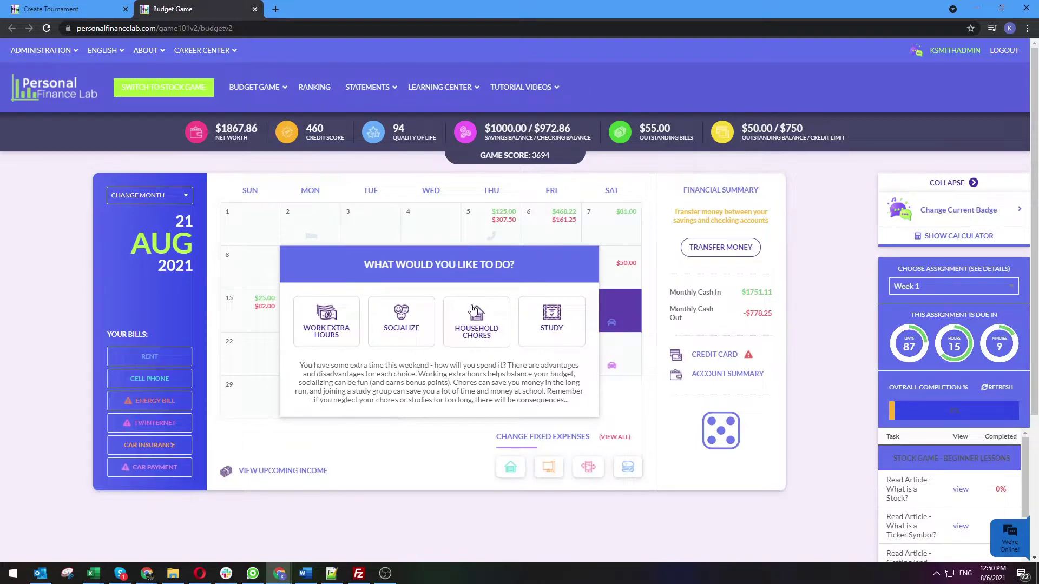
Spend the weekend studying and pay the $11 Group Lunch by debit
left_click(552, 316)
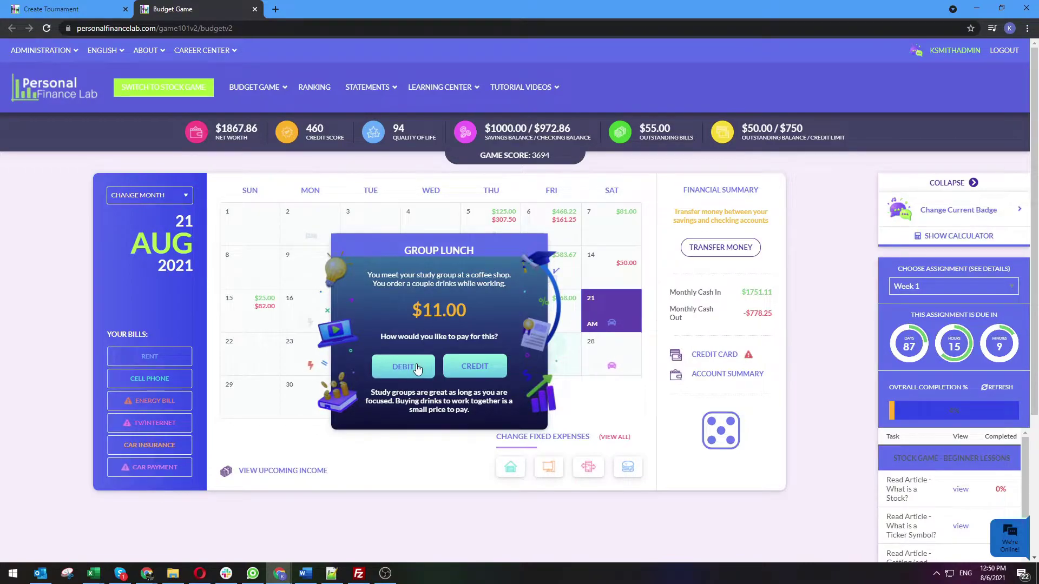
left_click(417, 368)
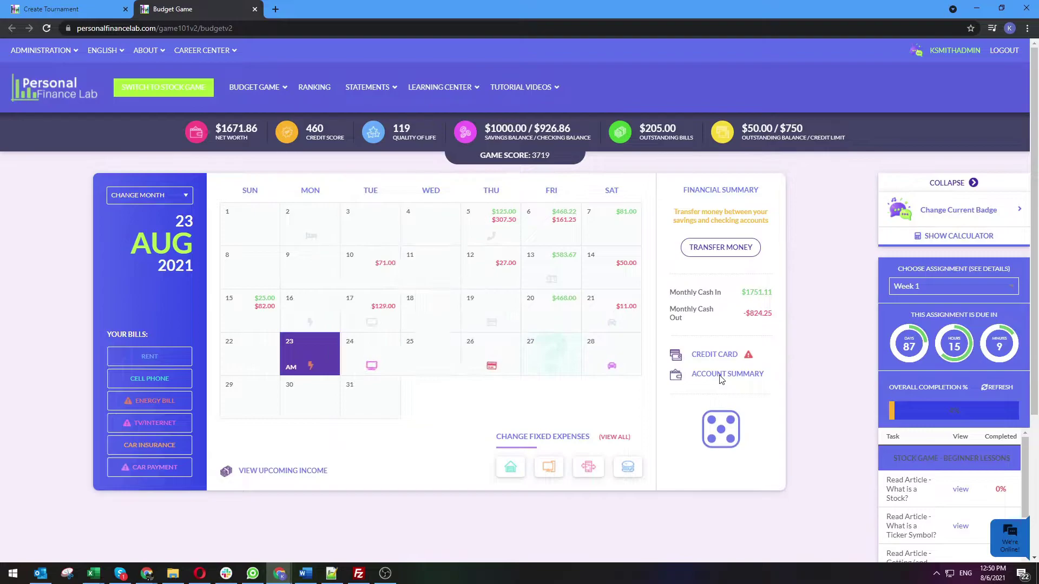
View the Account Summary and highlight the 526% savings goal completion figures
left_click(710, 379)
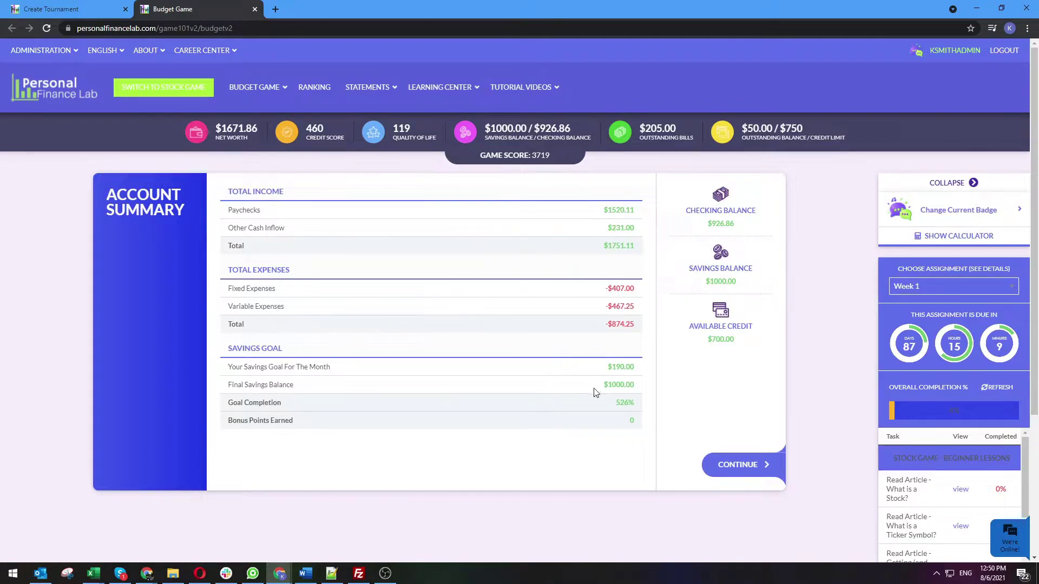
left_click_drag(600, 409, 602, 436)
left_click(738, 465)
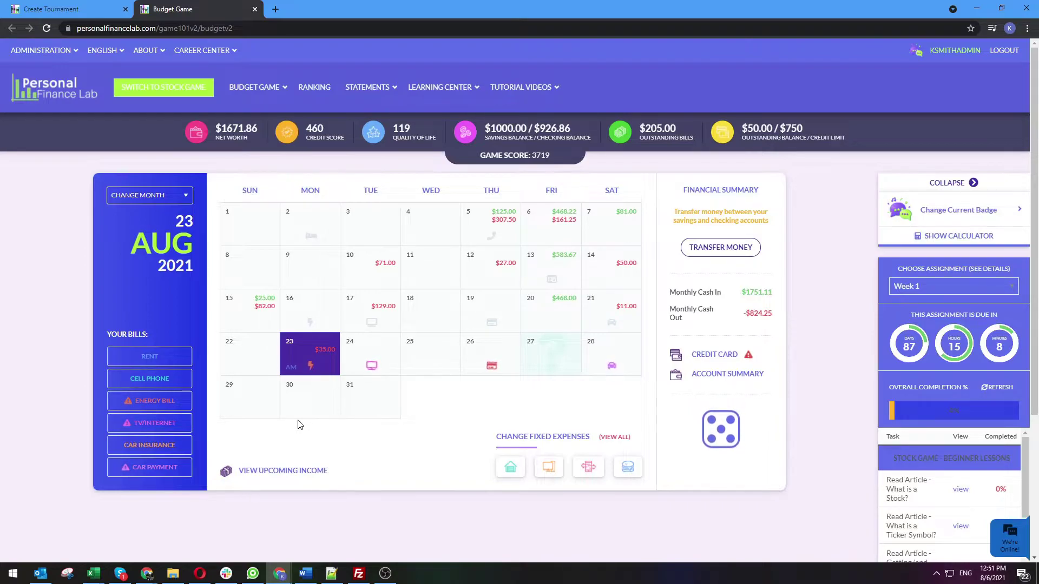
left_click(510, 466)
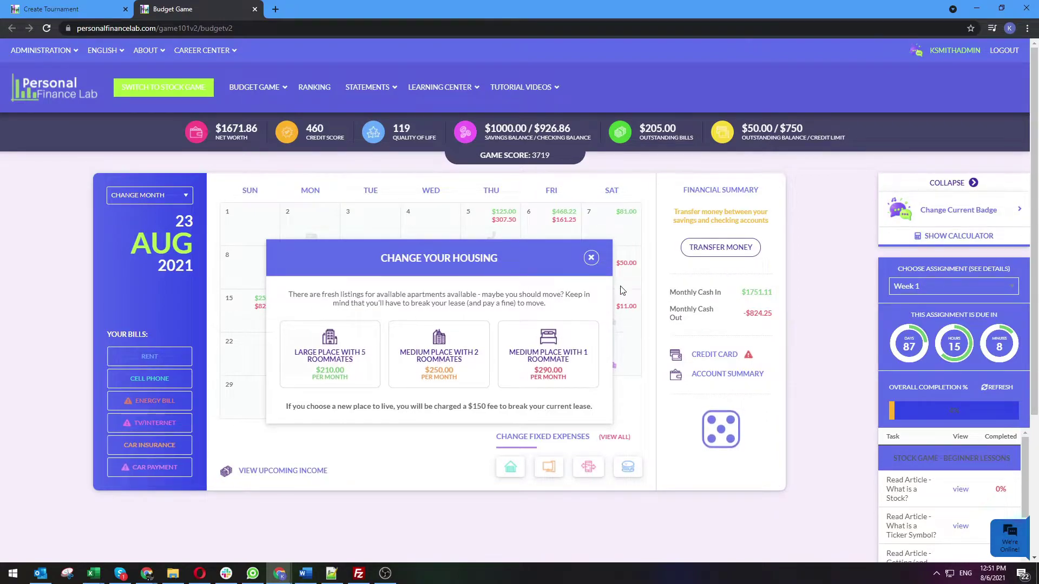
left_click(589, 258)
left_click(549, 469)
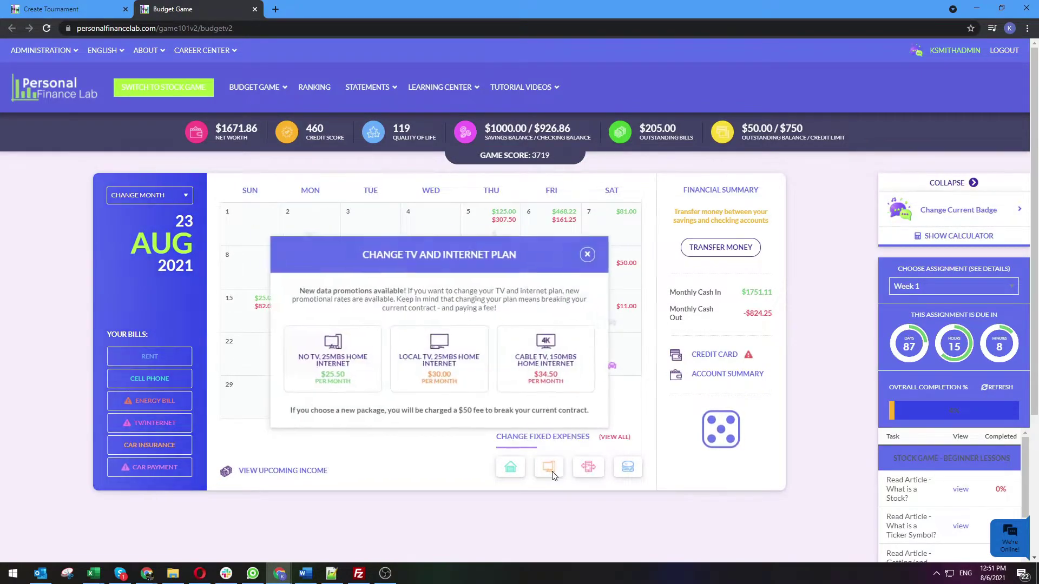
left_click(584, 255)
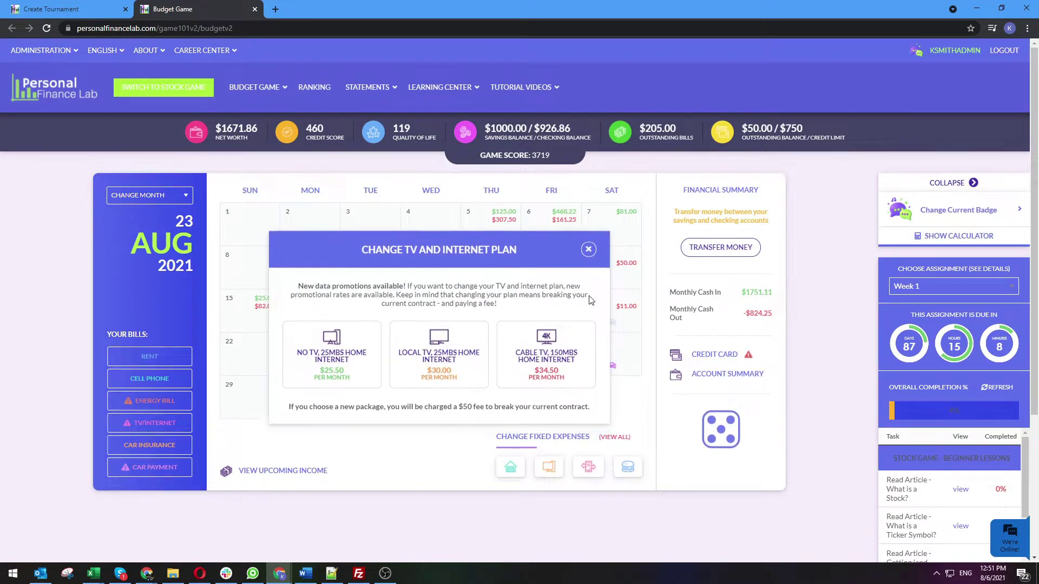
left_click(588, 470)
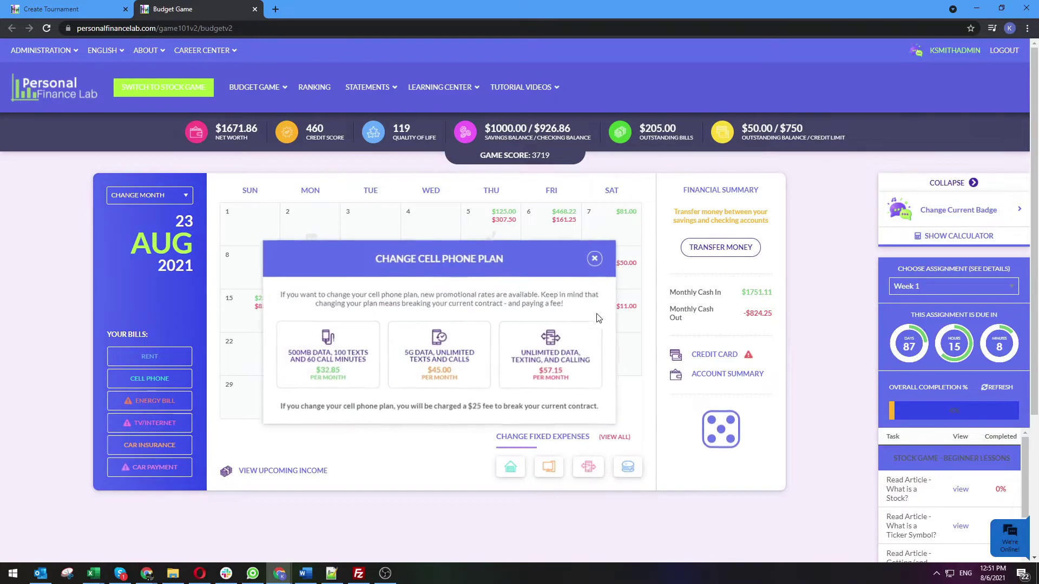
left_click(595, 258)
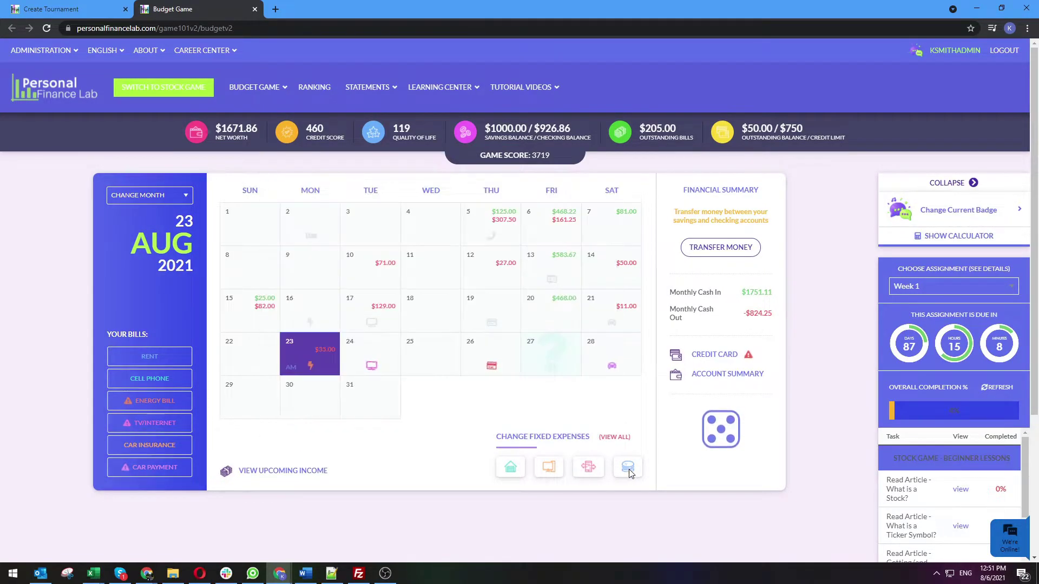
left_click(628, 469)
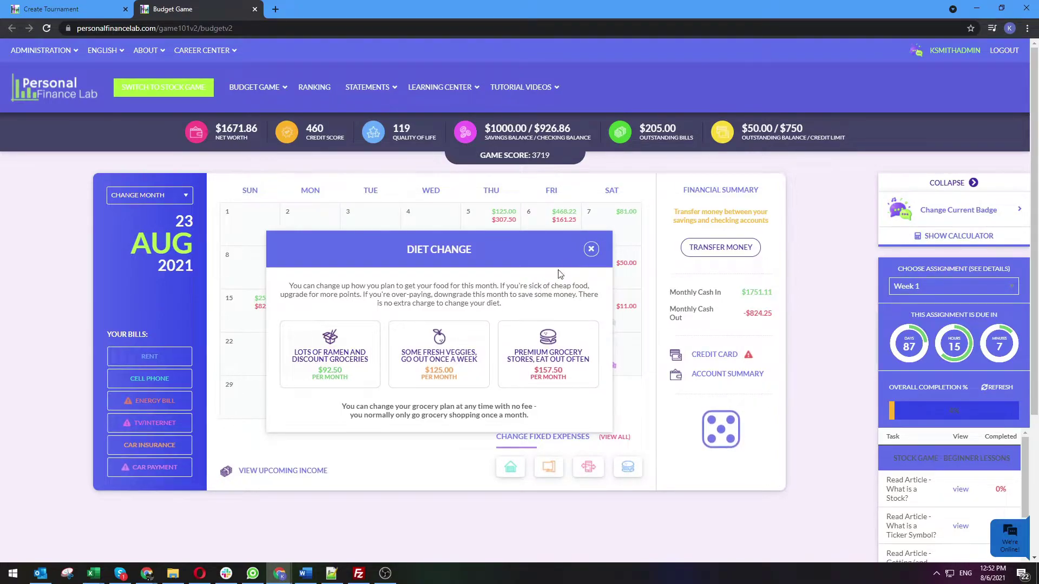
left_click(589, 253)
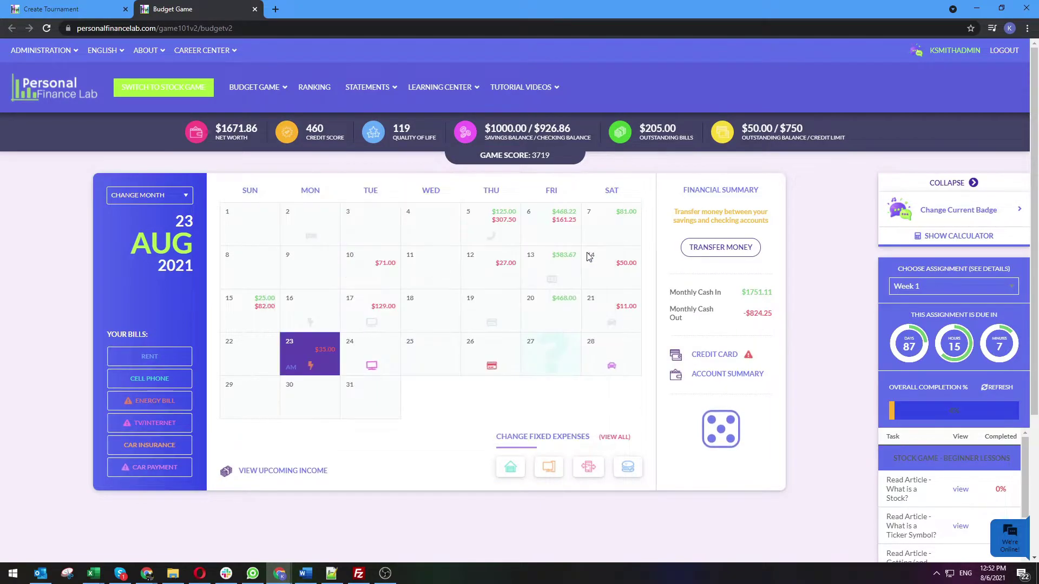
left_click(295, 479)
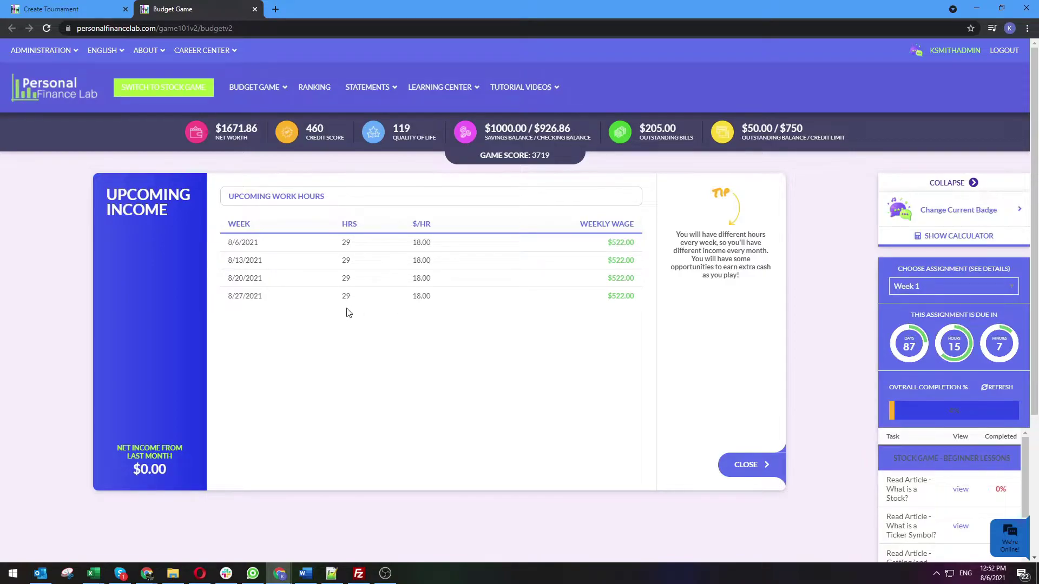
left_click(757, 467)
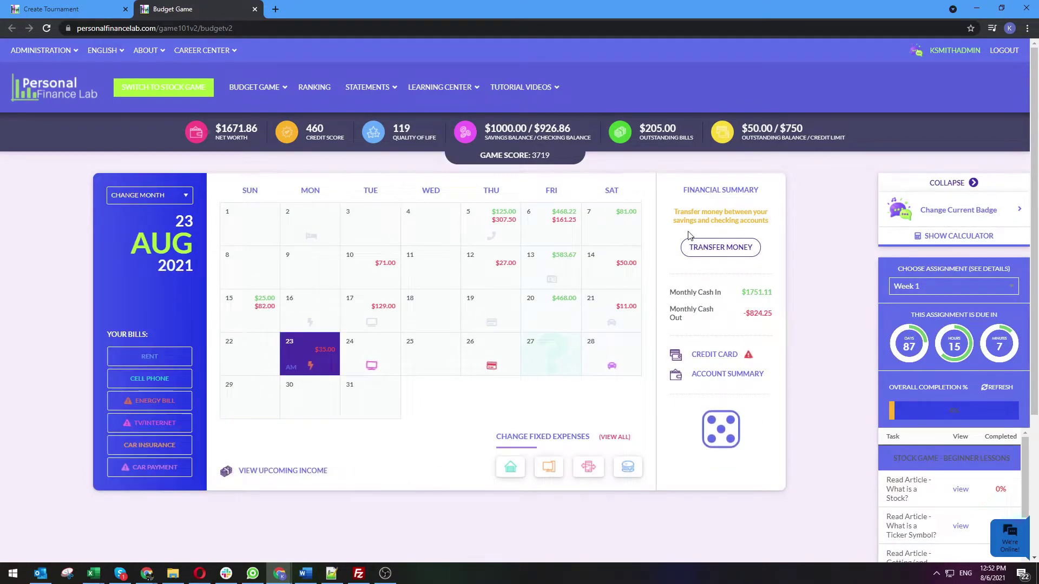
Return to the Create Tournament form and inspect the starting checking and saving balances
left_click(74, 6)
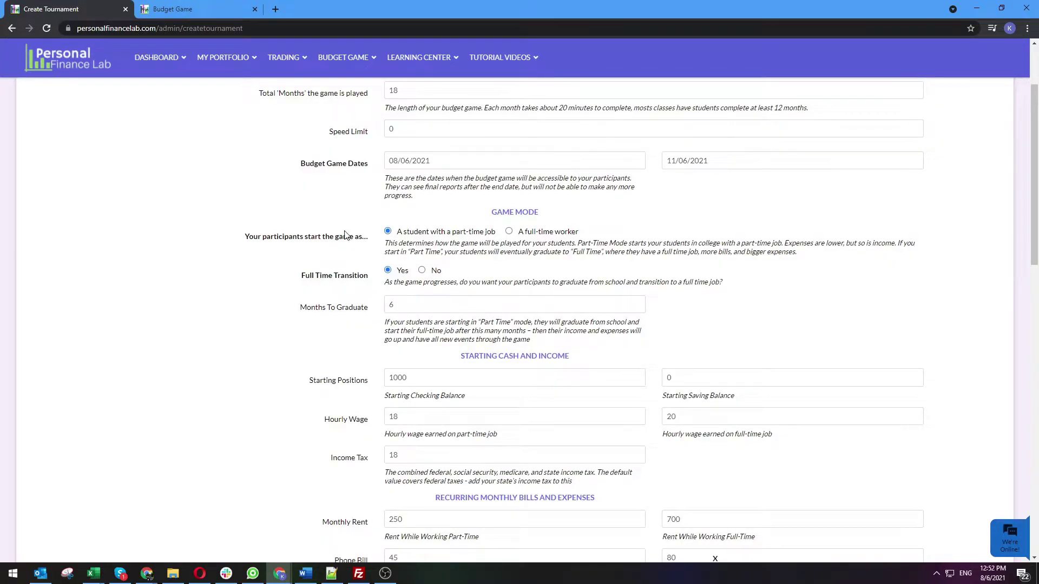
scroll(490, 192, "down", 1)
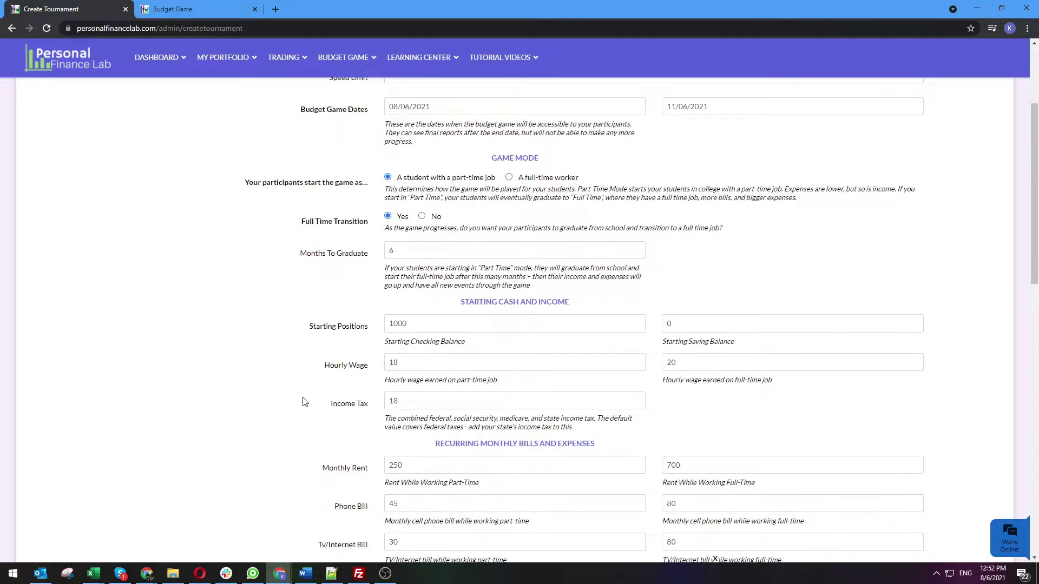
scroll(303, 402, "down", 1)
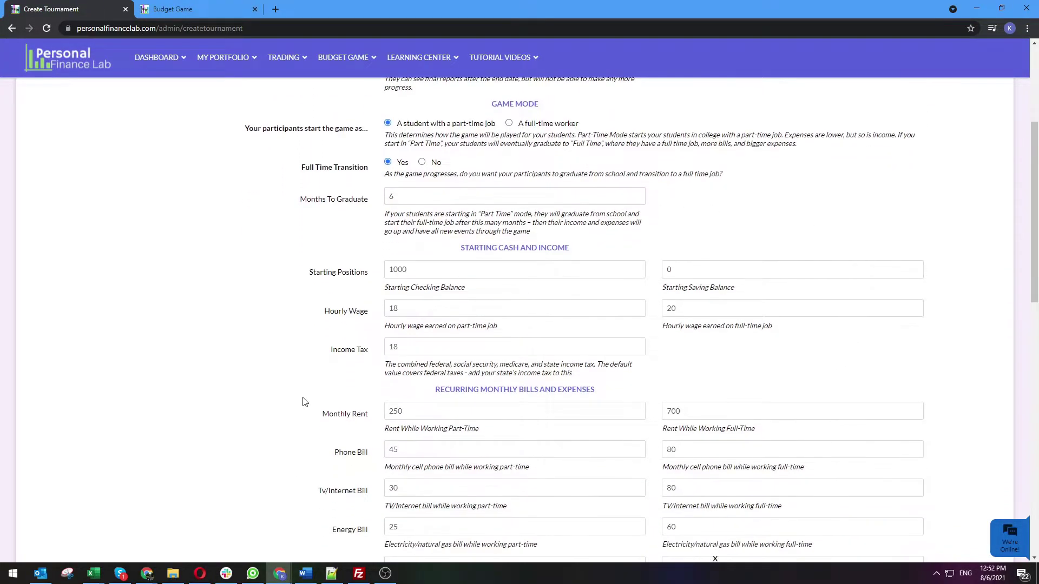
double_click(403, 271)
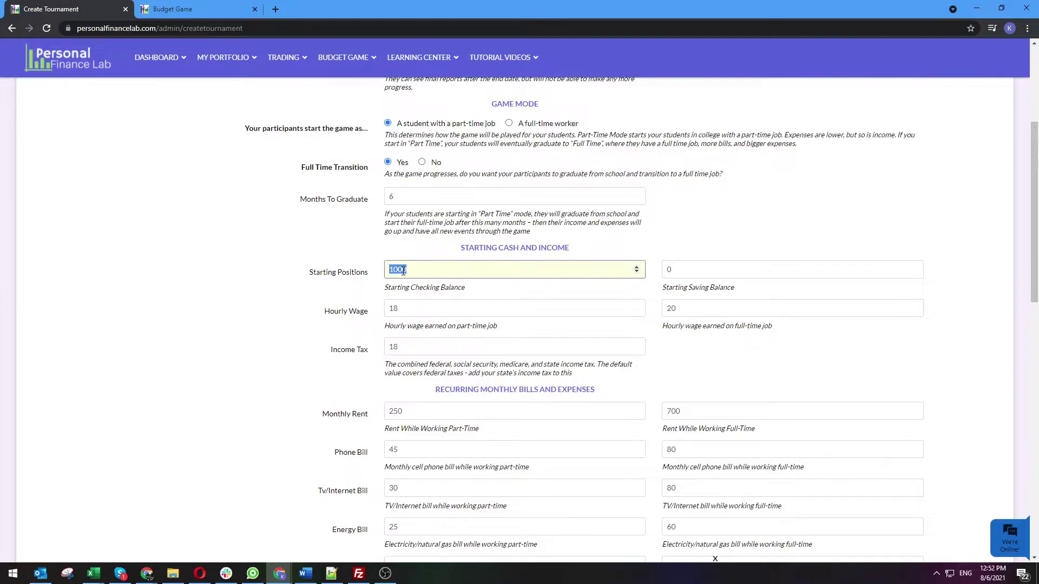
double_click(696, 265)
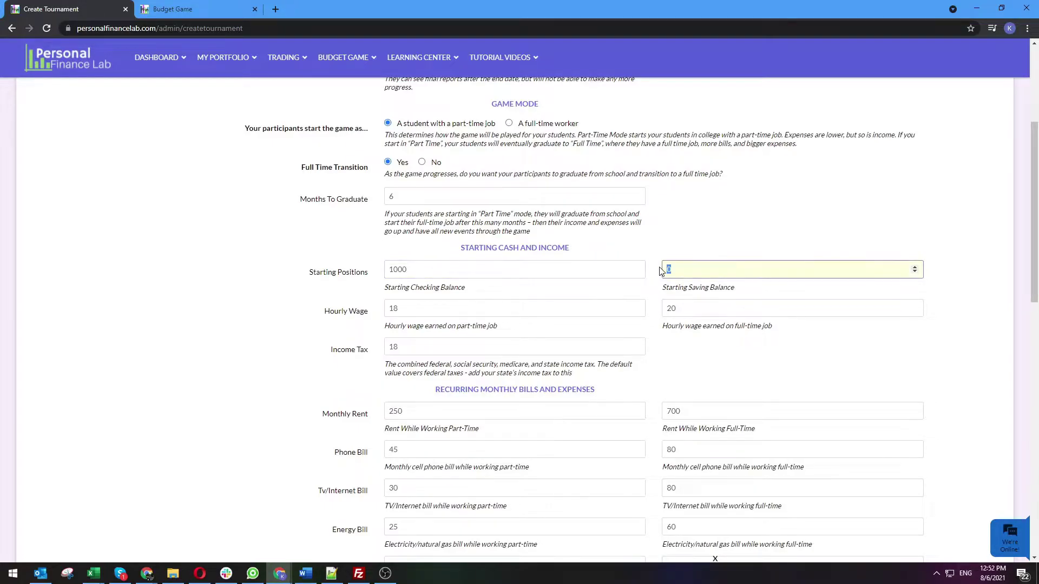
Inspect the hourly wages (18 part-time, 20 full-time) and the Income Tax value of 18
double_click(420, 307)
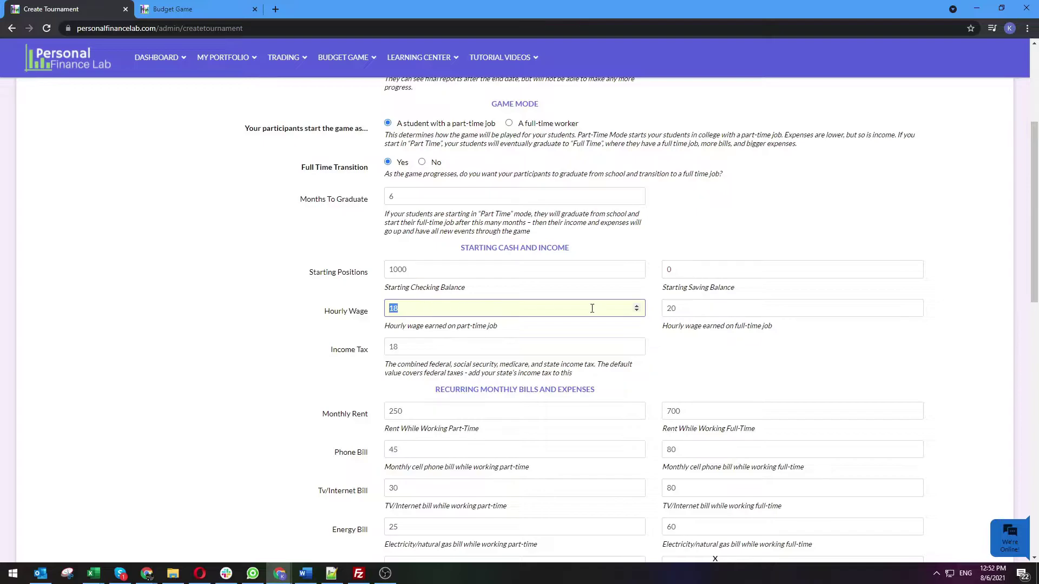
double_click(712, 308)
left_click(735, 352)
scroll(736, 353, "down", 1)
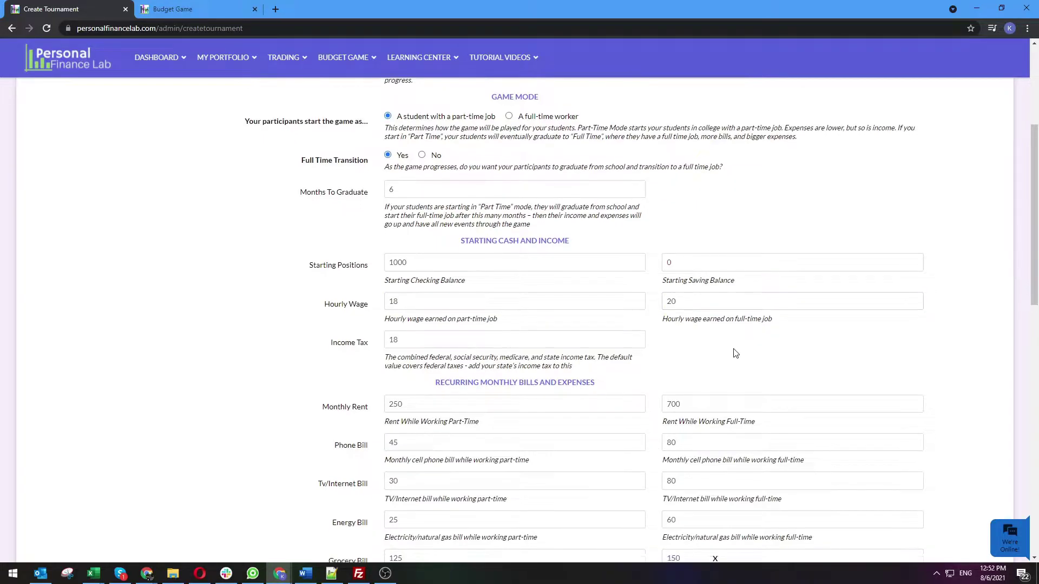
scroll(736, 354, "down", 2)
double_click(411, 236)
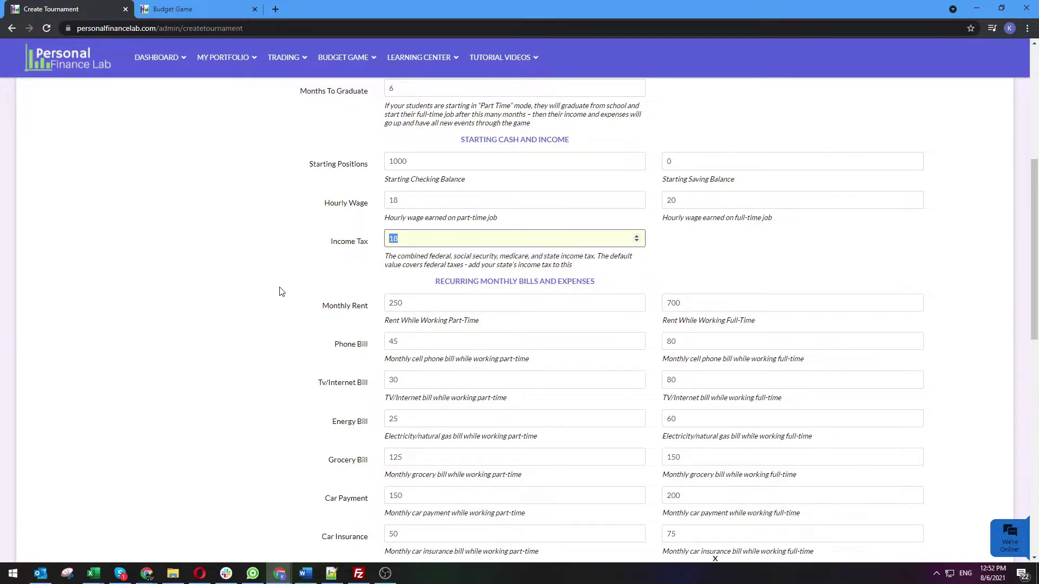
scroll(281, 292, "down", 3)
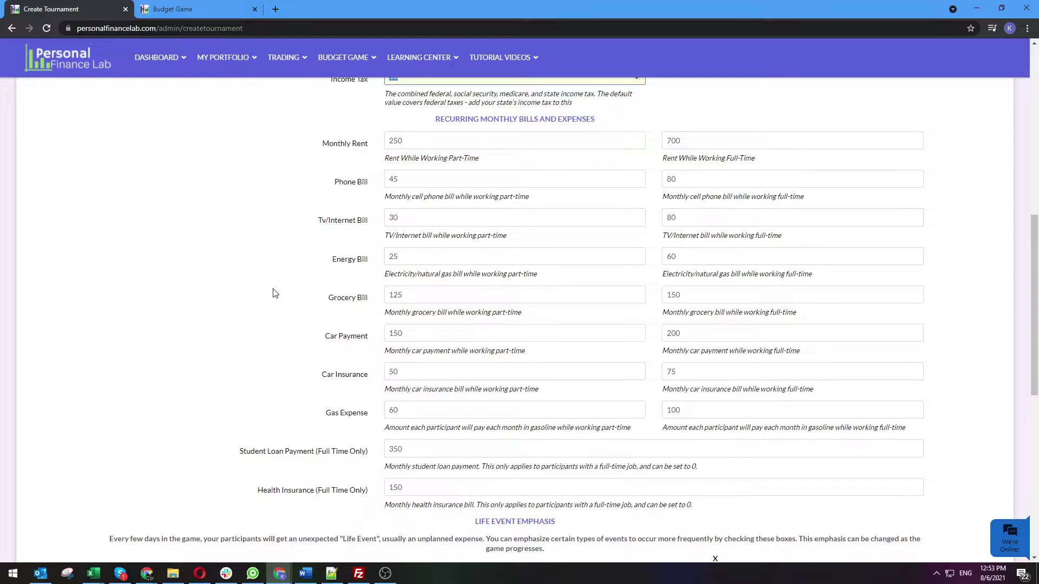
scroll(275, 293, "down", 4)
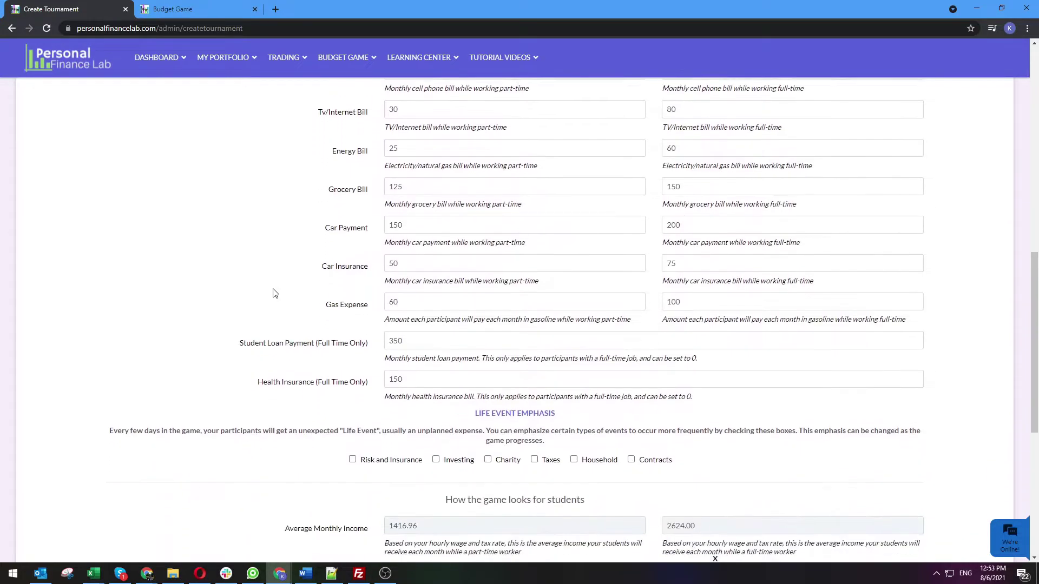
left_click_drag(239, 236, 372, 241)
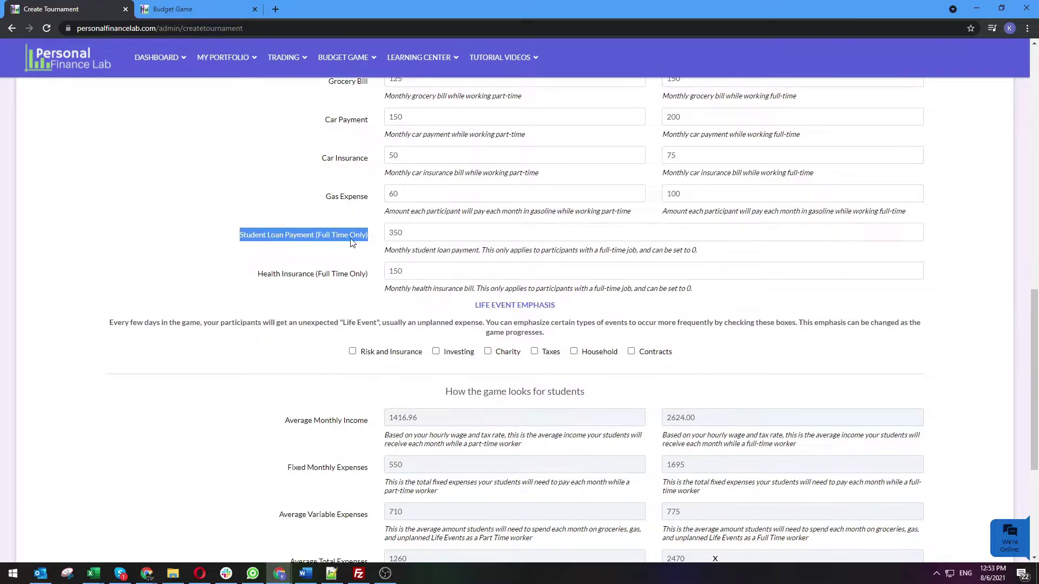
left_click(404, 238)
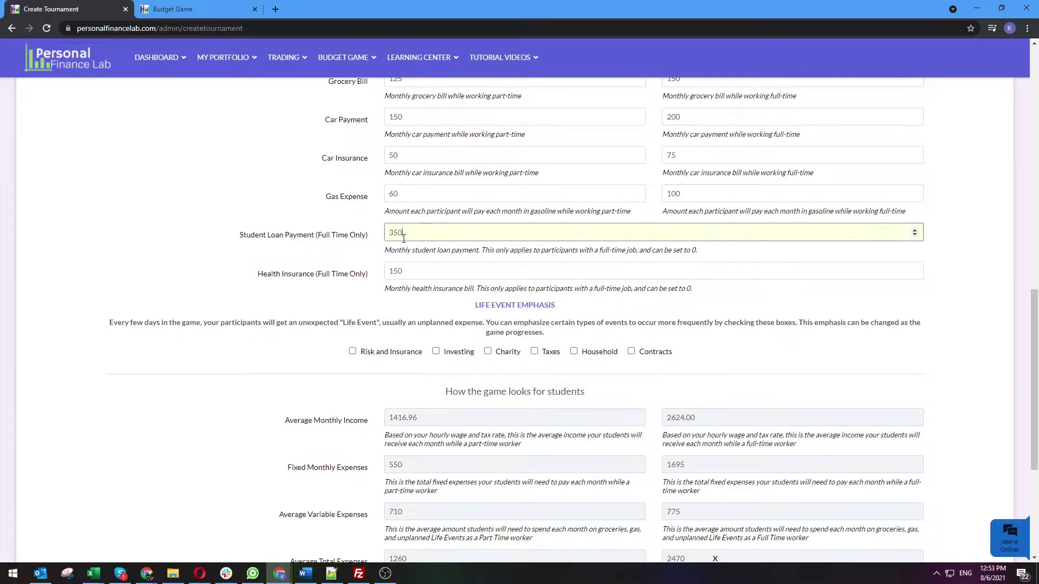
key("Tab")
left_click(205, 323)
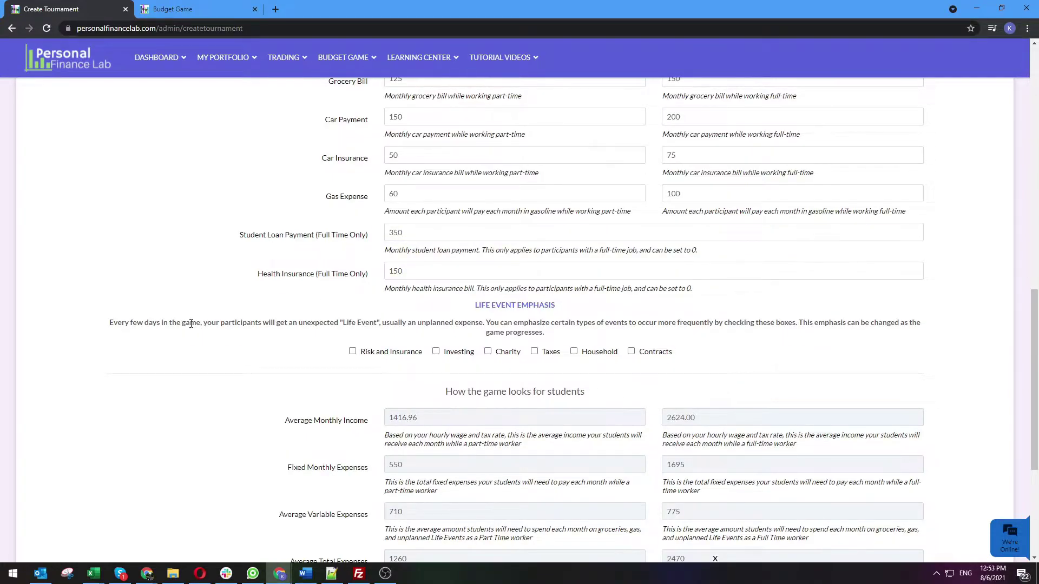
scroll(191, 323, "down", 1)
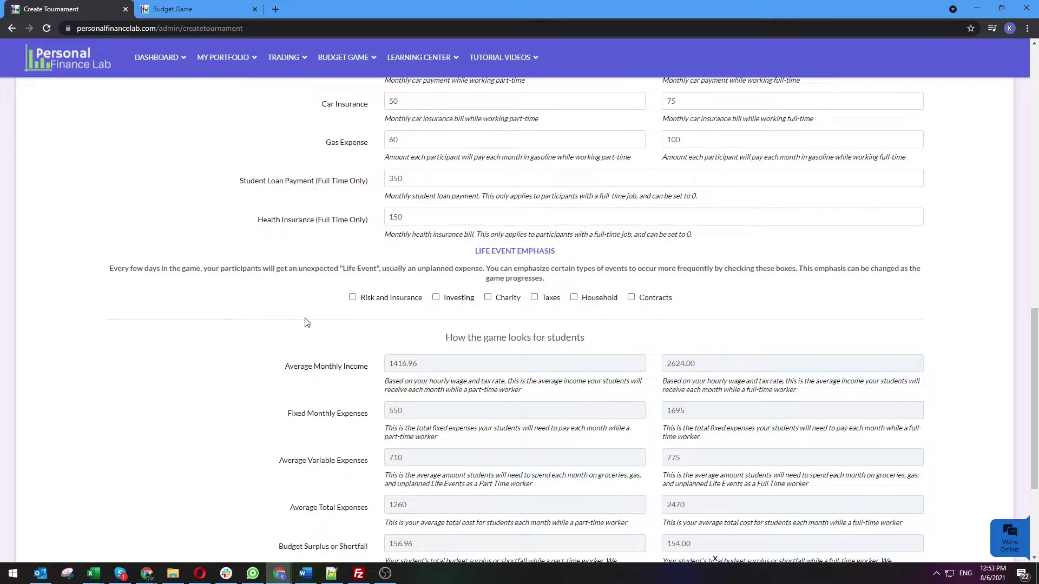
left_click(353, 297)
left_click(352, 297)
left_click(574, 297)
left_click(631, 297)
left_click(631, 297)
left_click(574, 297)
scroll(222, 344, "down", 4)
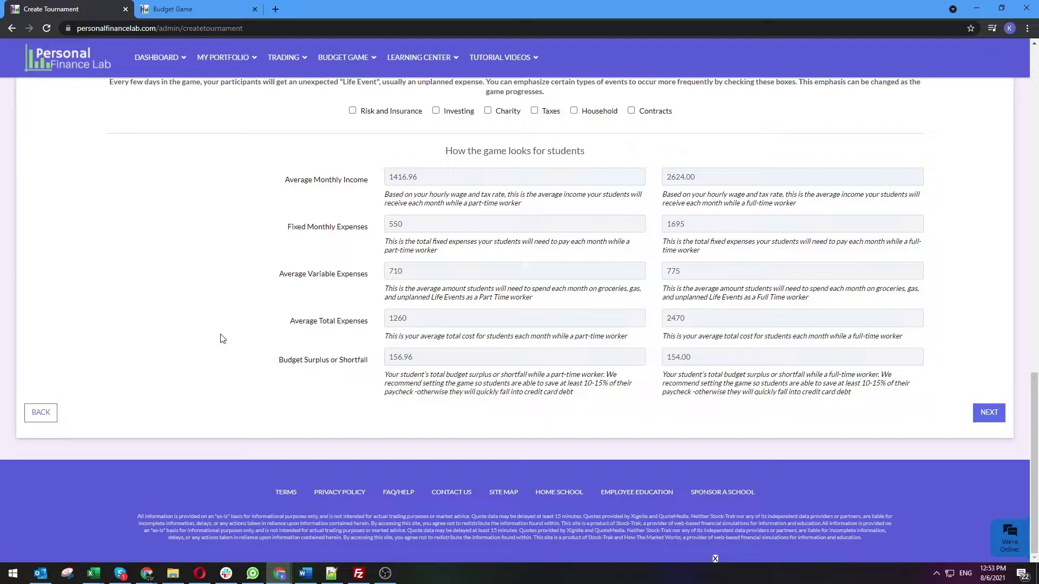
scroll(221, 338, "up", 8)
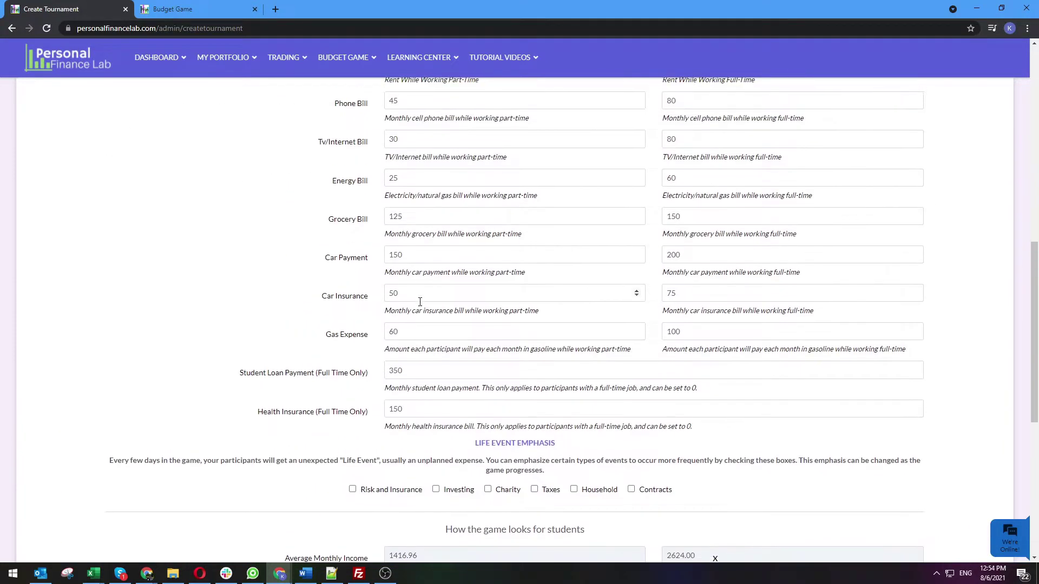
scroll(443, 341, "up", 1)
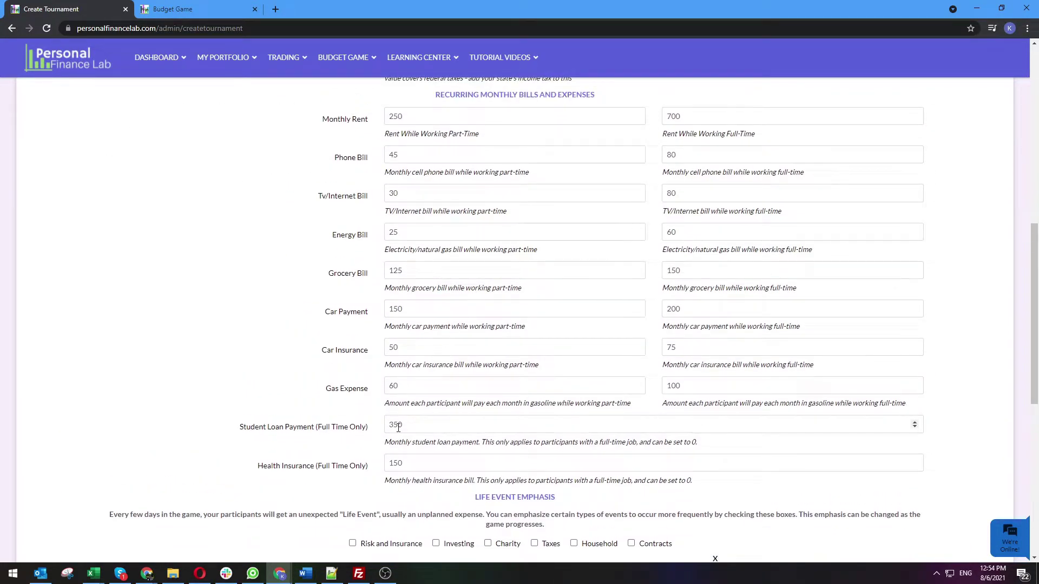
scroll(398, 427, "up", 6)
scroll(398, 427, "up", 2)
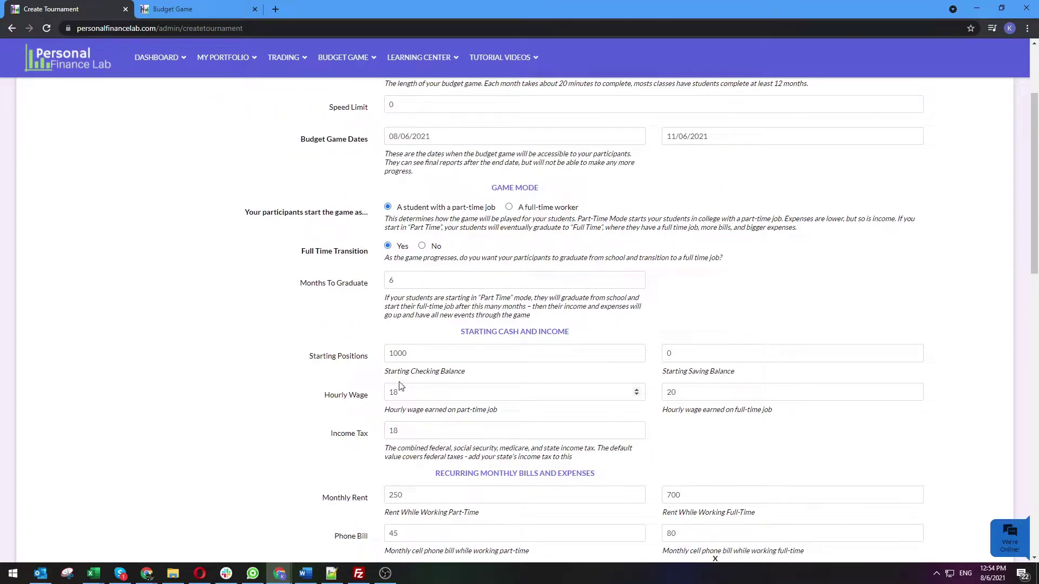
scroll(328, 377, "down", 12)
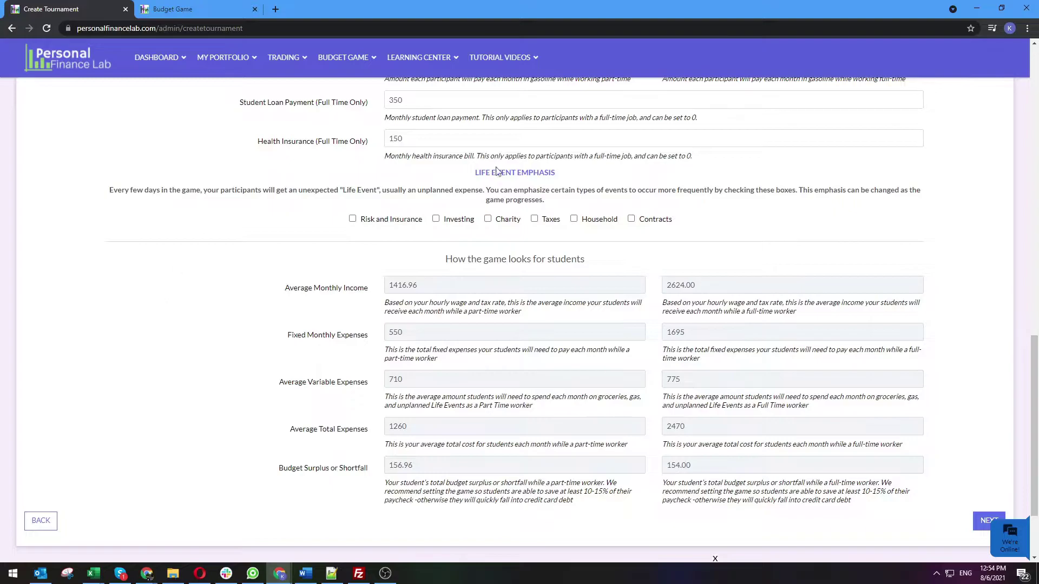
scroll(777, 385, "down", 1)
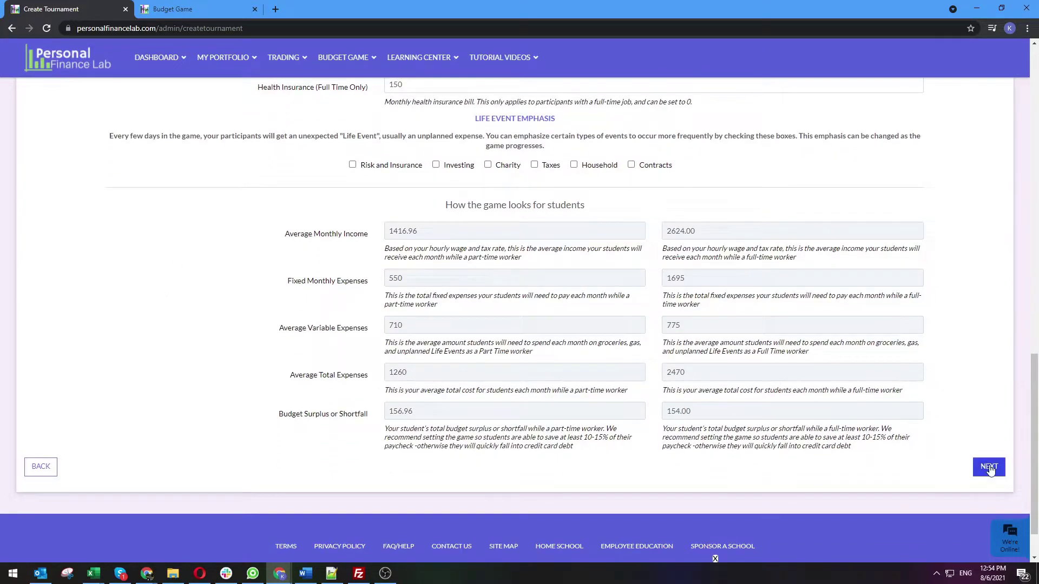
left_click(990, 468)
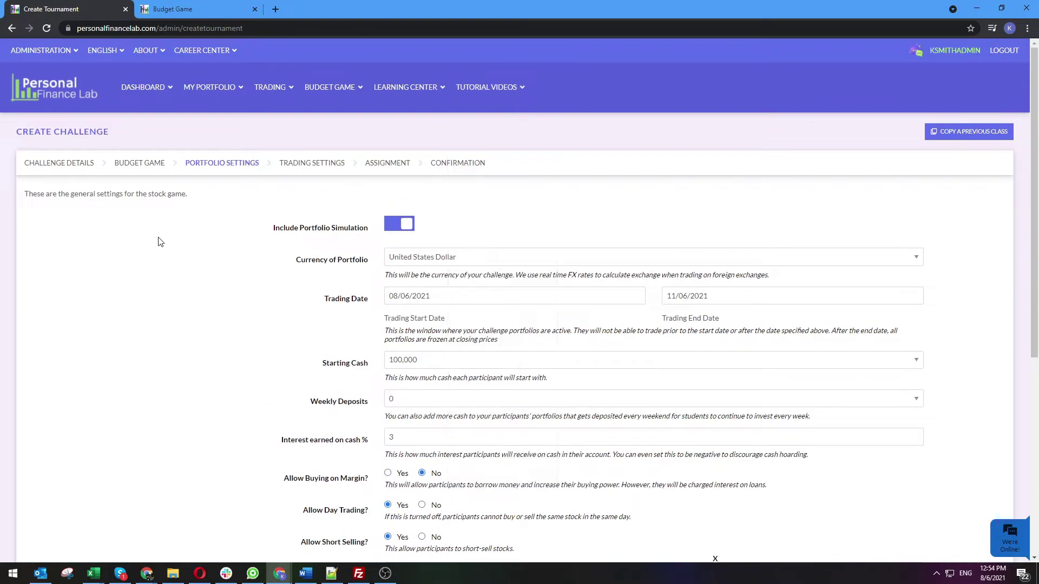
mouse_move(219, 98)
scroll(330, 359, "down", 1)
scroll(319, 350, "up", 1)
scroll(272, 287, "down", 1)
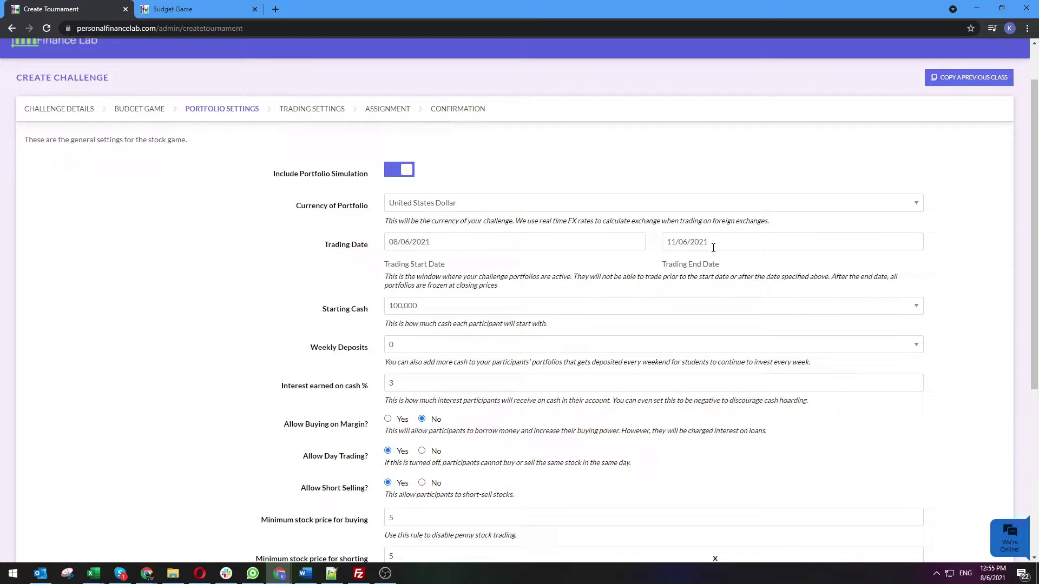
scroll(713, 248, "down", 2)
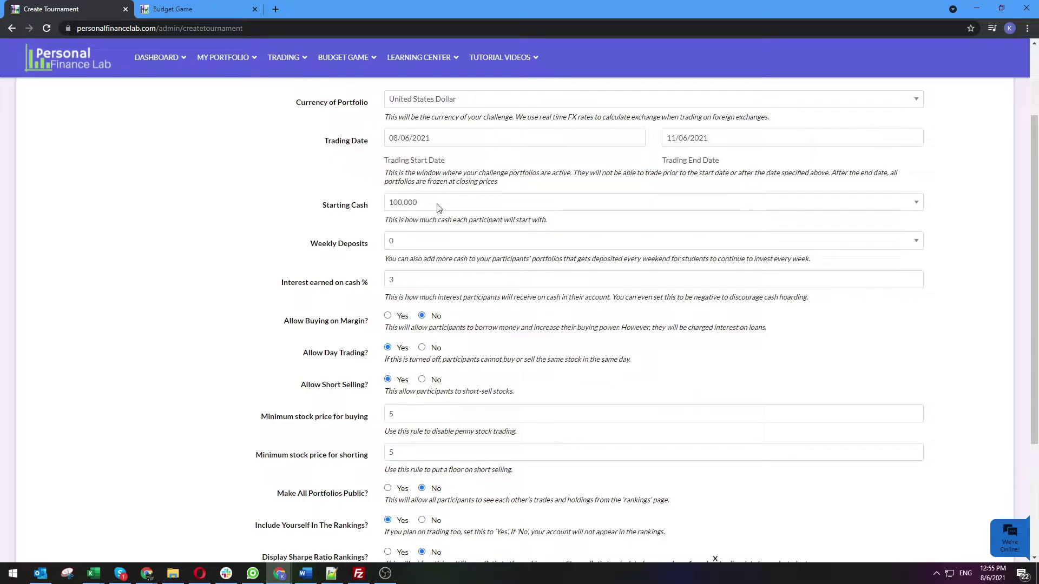
Choose 5,000 for Starting Cash and 500 for Weekly Deposits in the trading settings
left_click(493, 204)
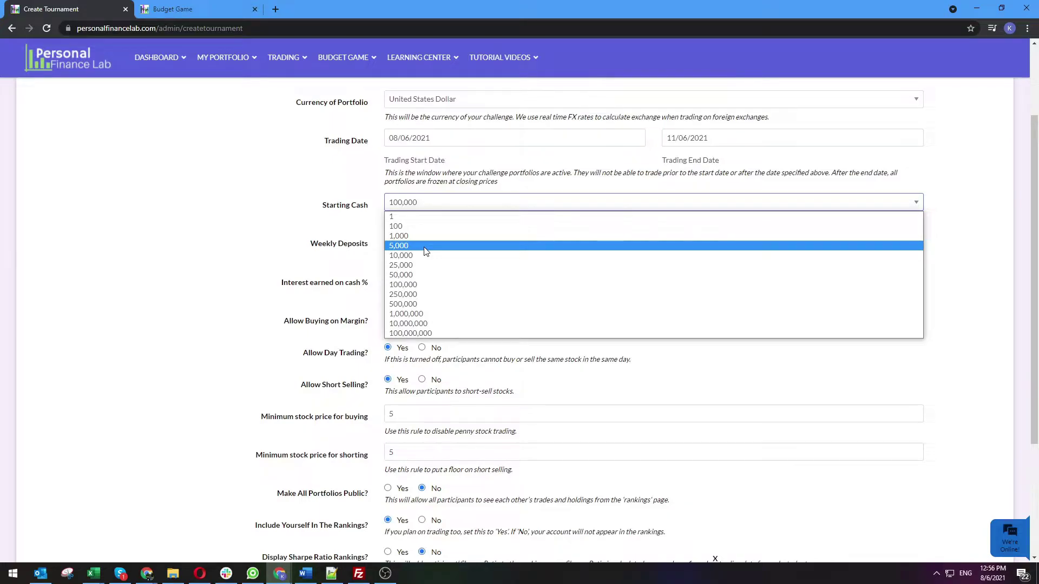
left_click(425, 248)
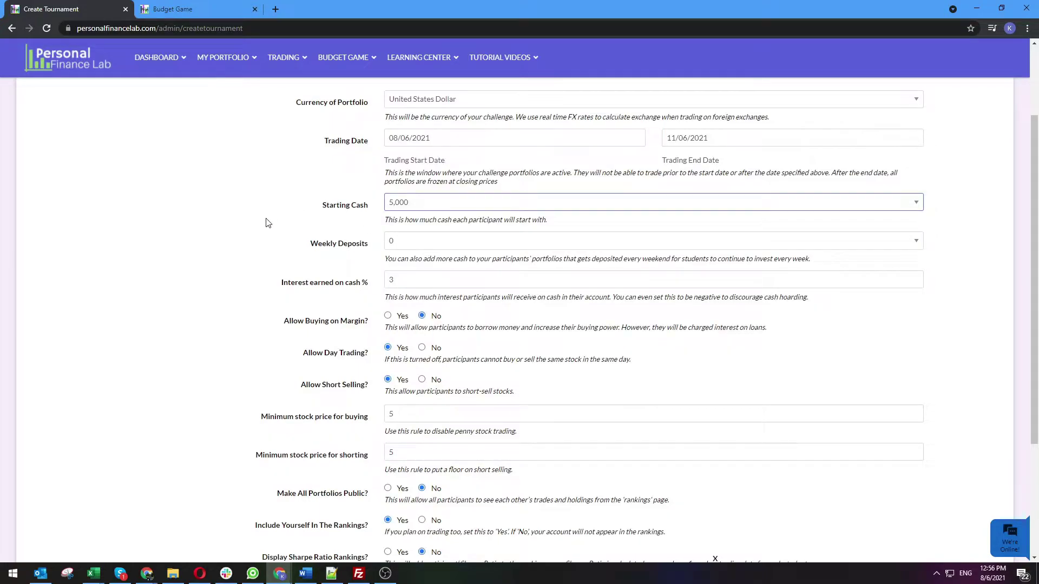
left_click(450, 244)
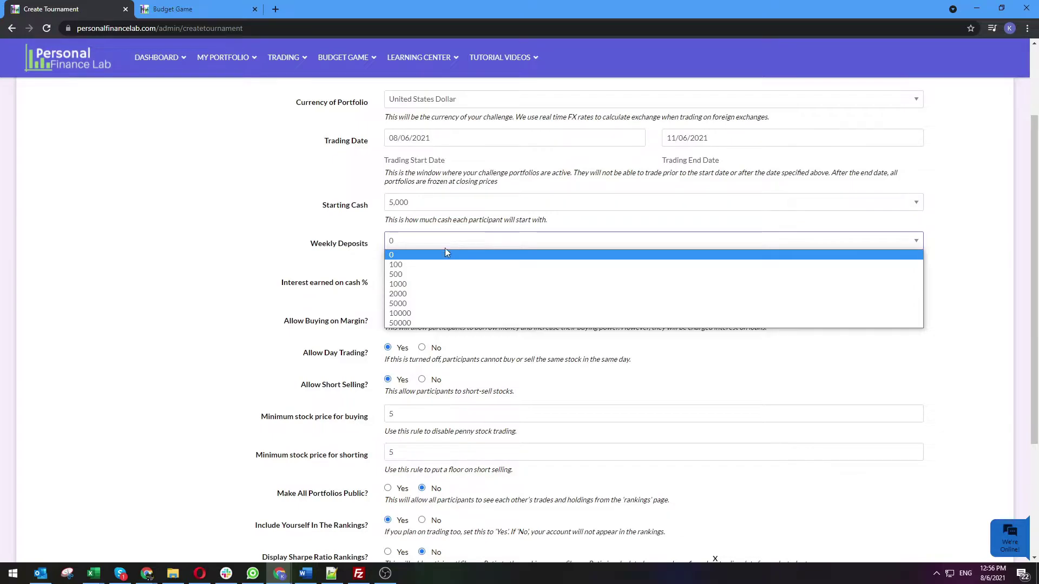
left_click(435, 275)
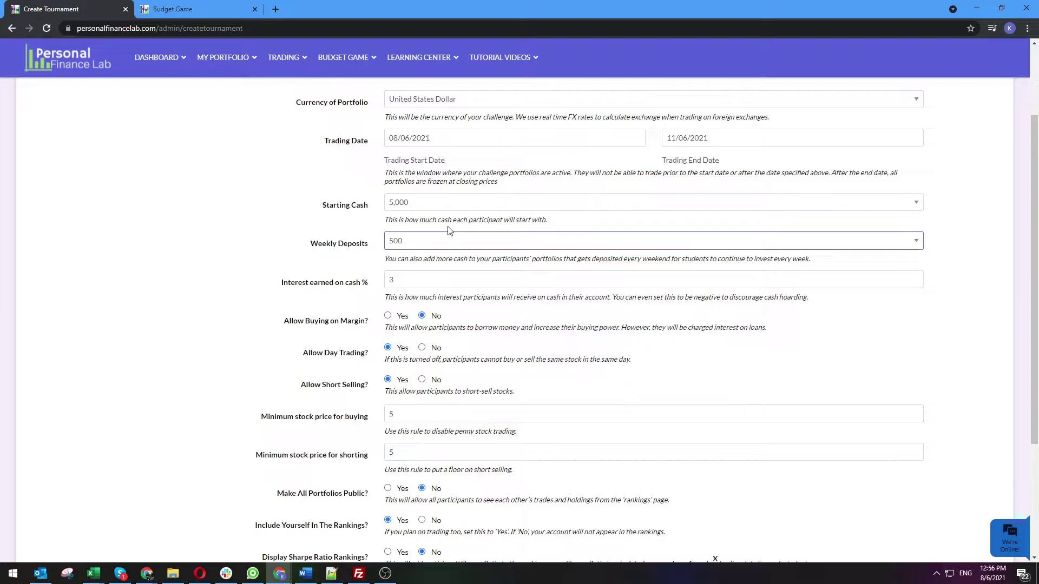
Lower Interest earned on cash from 3% to 0% using the spinner
scroll(349, 238, "down", 1)
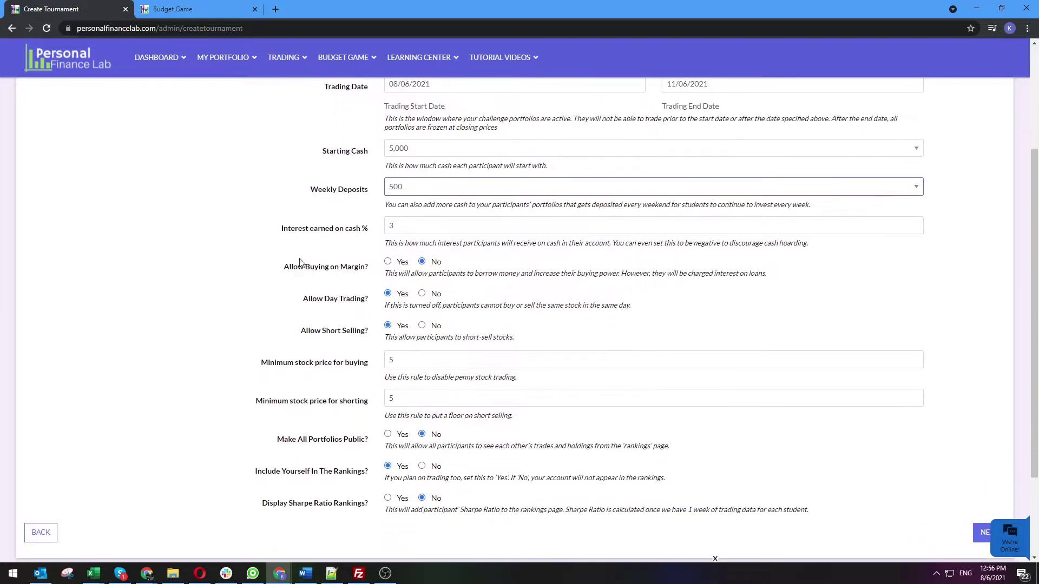
double_click(415, 226)
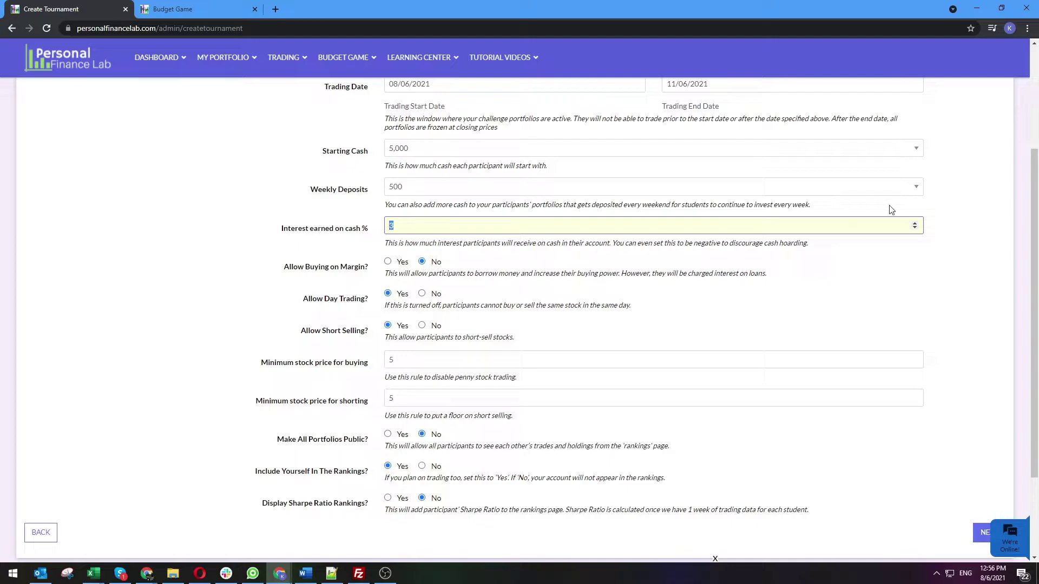
left_click(914, 227)
left_click(915, 228)
left_click(915, 228)
left_click(914, 228)
left_click(915, 225)
scroll(280, 288, "down", 1)
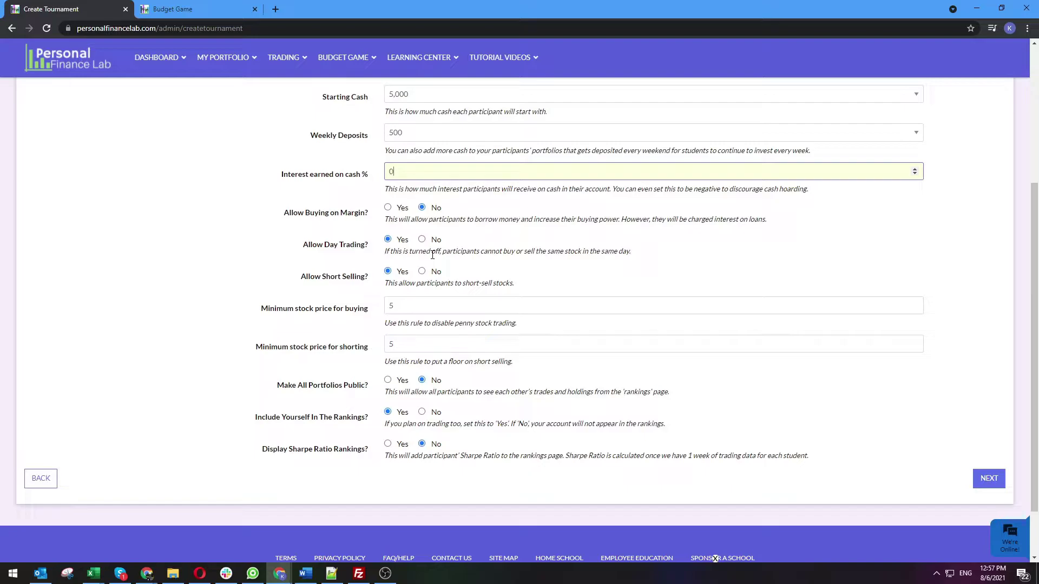
left_click(594, 237)
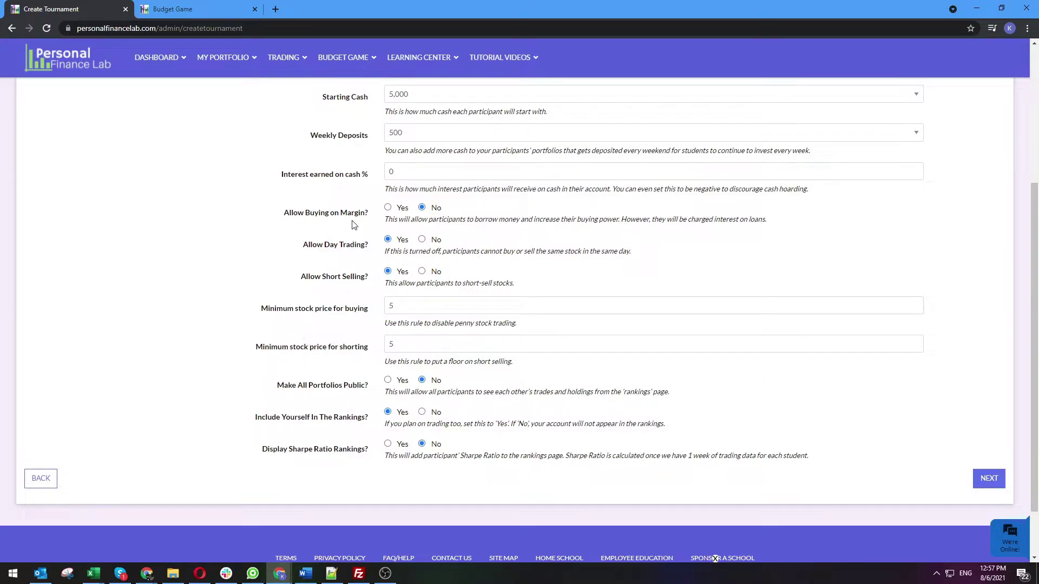
Allow margin buying at 8% interest, disallow short selling, and make all portfolios public
left_click(388, 209)
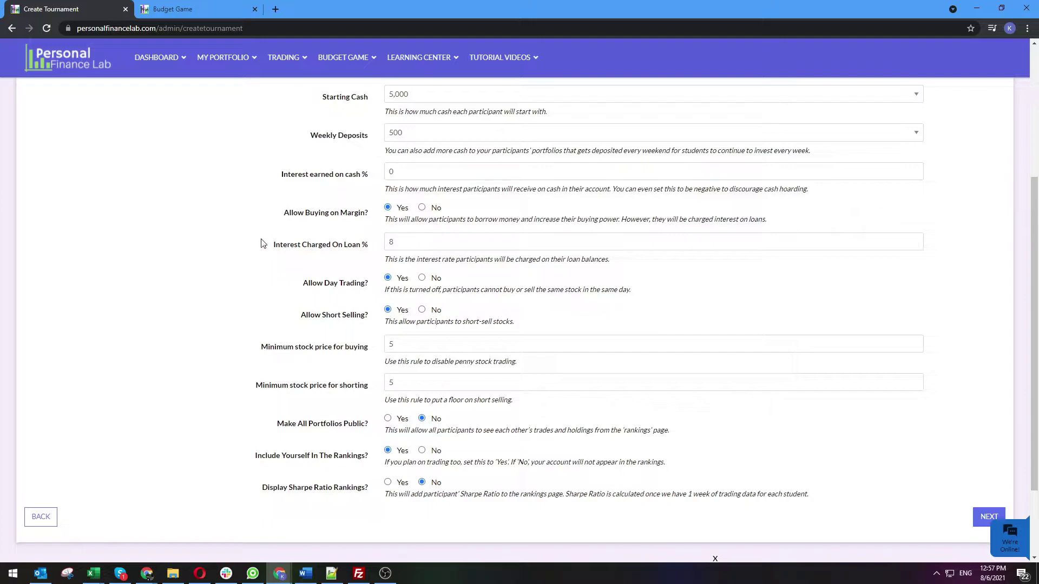
scroll(264, 244, "down", 1)
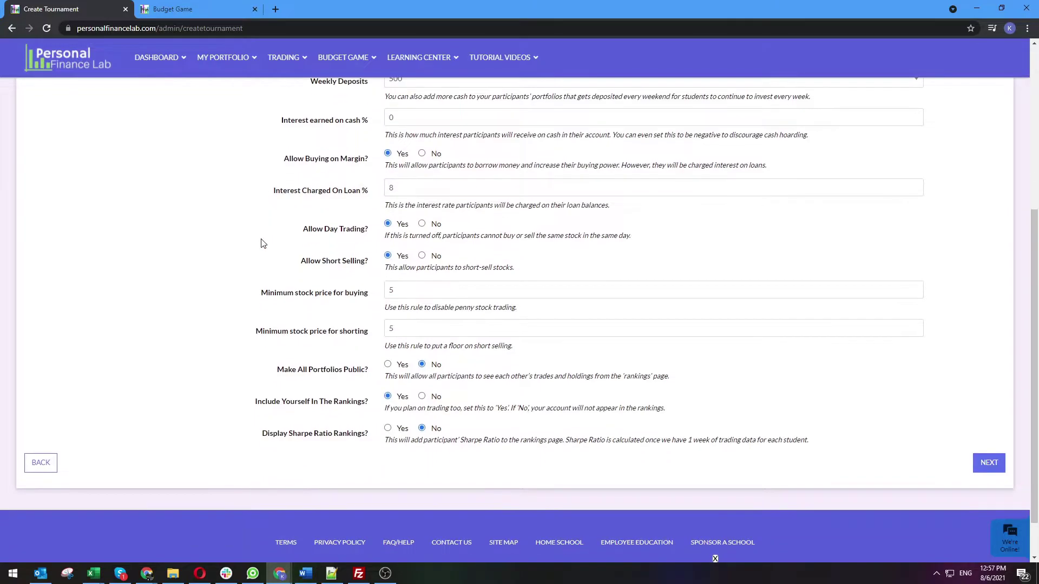
left_click(422, 257)
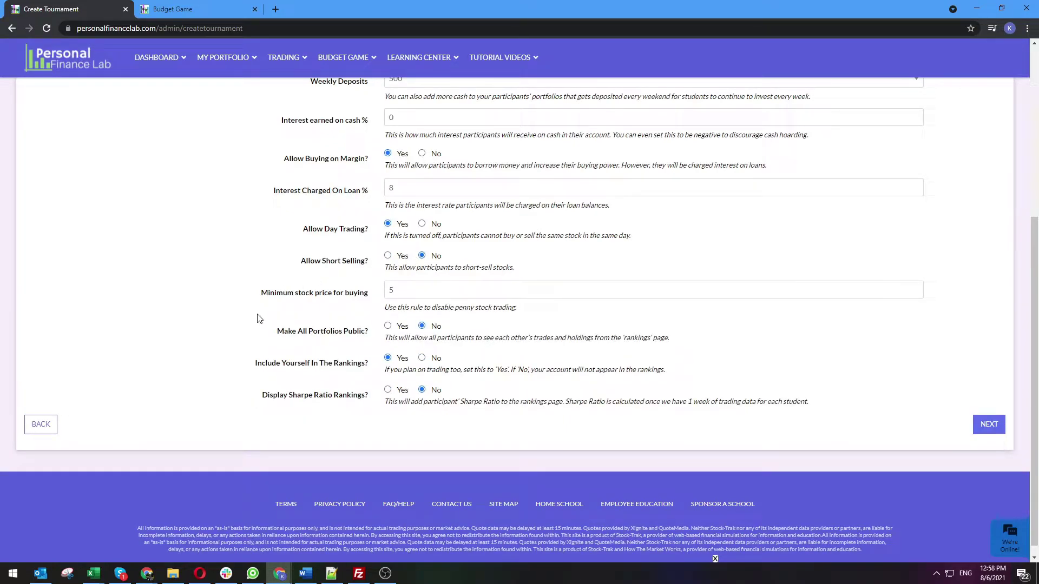
left_click(332, 292)
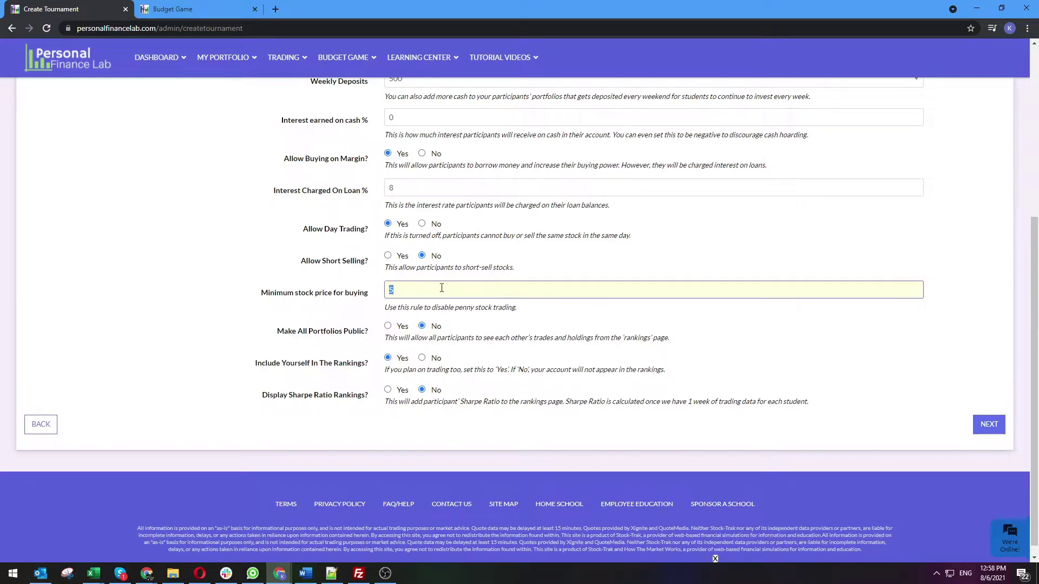
left_click(425, 288)
scroll(281, 270, "down", 1)
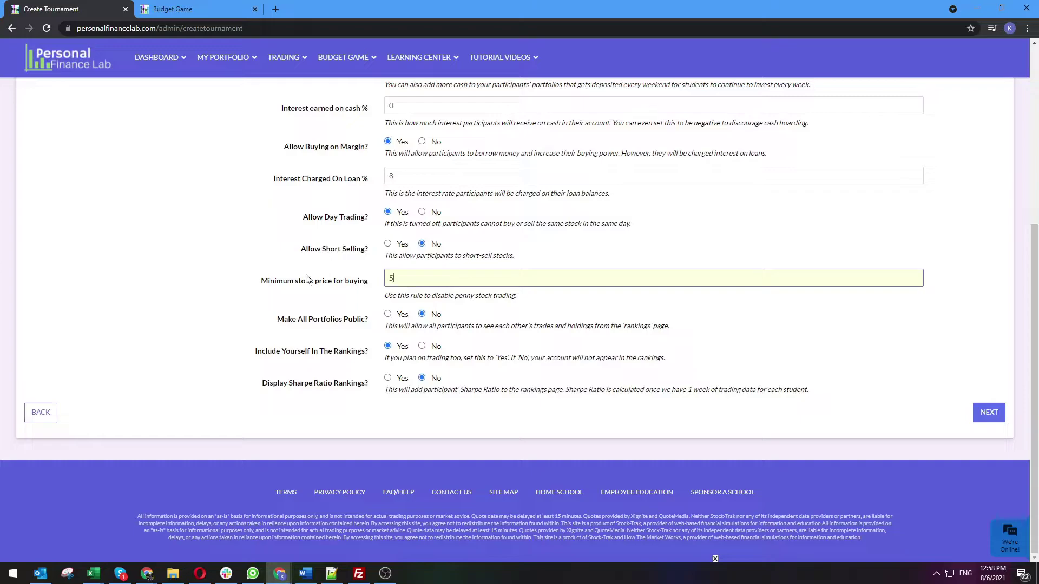
left_click(387, 315)
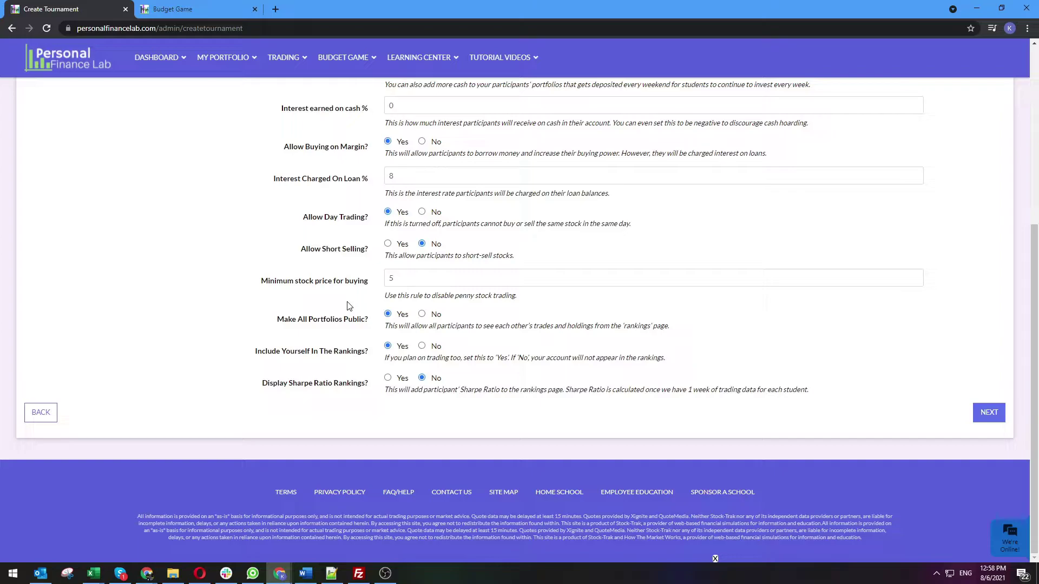
Switch Make All Portfolios Public back to No
left_click(422, 314)
Go to Trading Settings, cap allowed trades per account at 100, and show the advanced rules
left_click(998, 417)
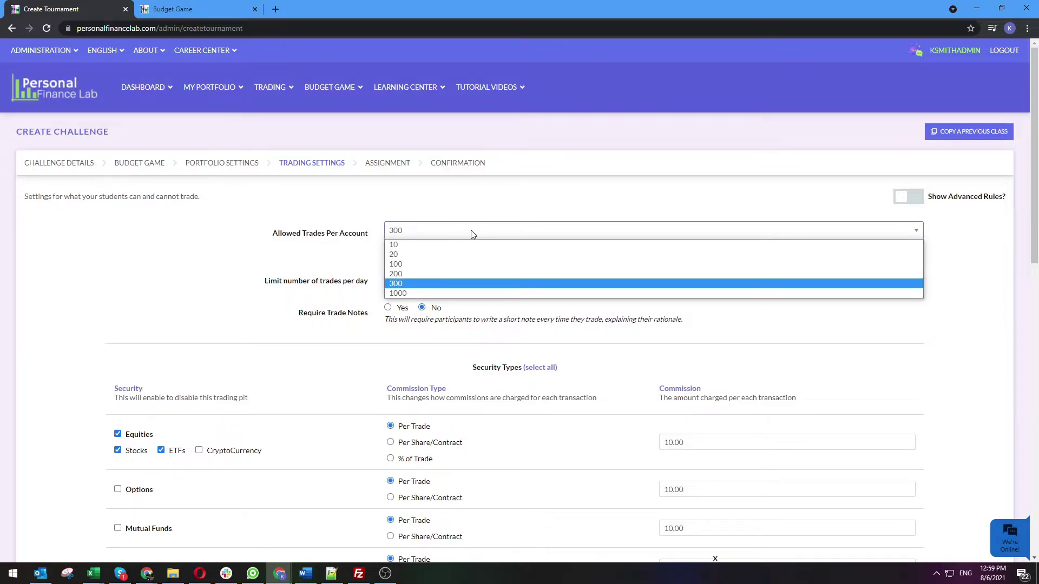
left_click(445, 264)
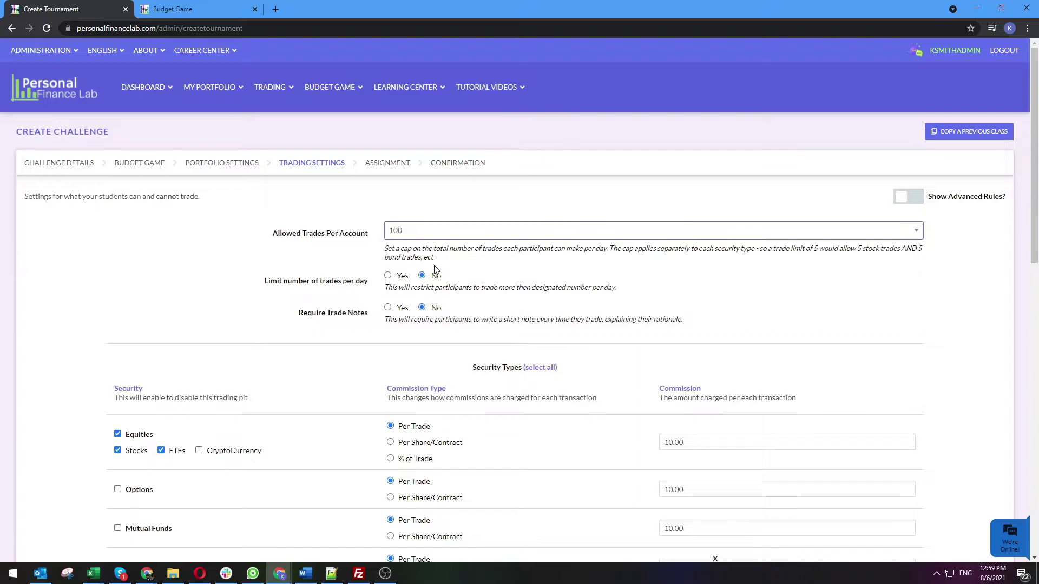
left_click(919, 200)
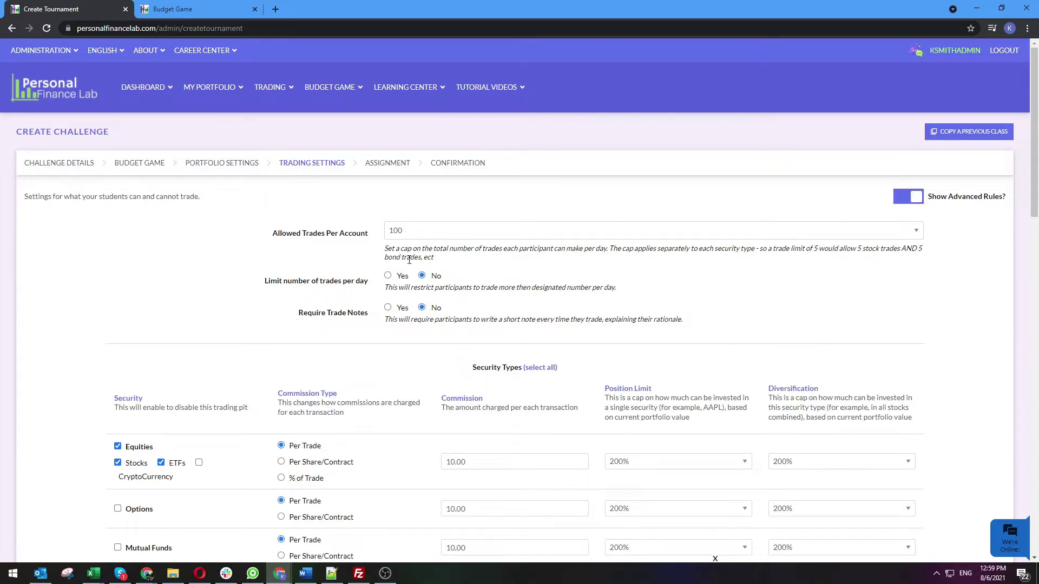
Try a daily limit of 5 trades, switch it back off, and require trade notes
left_click(388, 276)
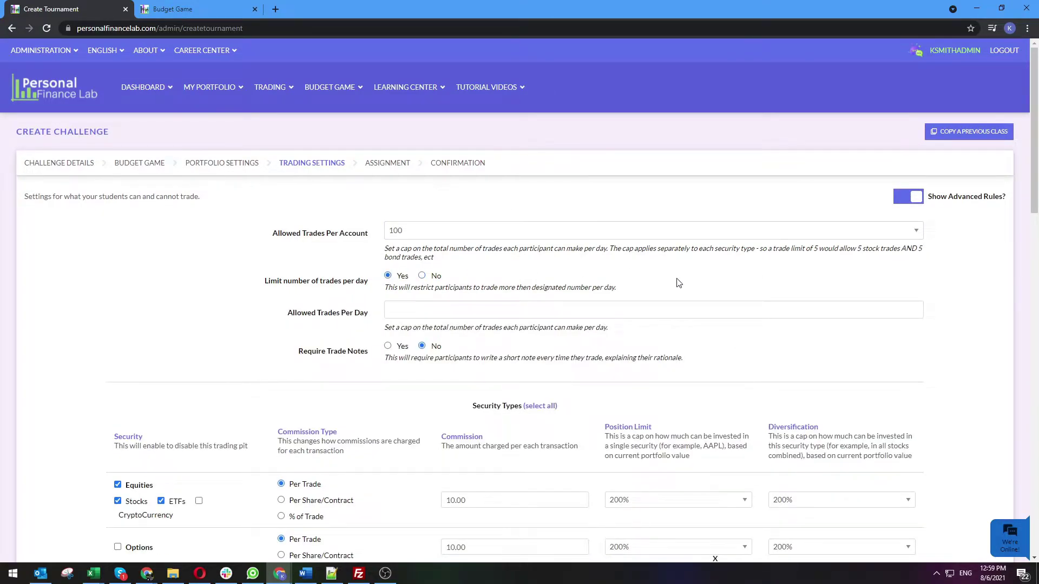
left_click(676, 310)
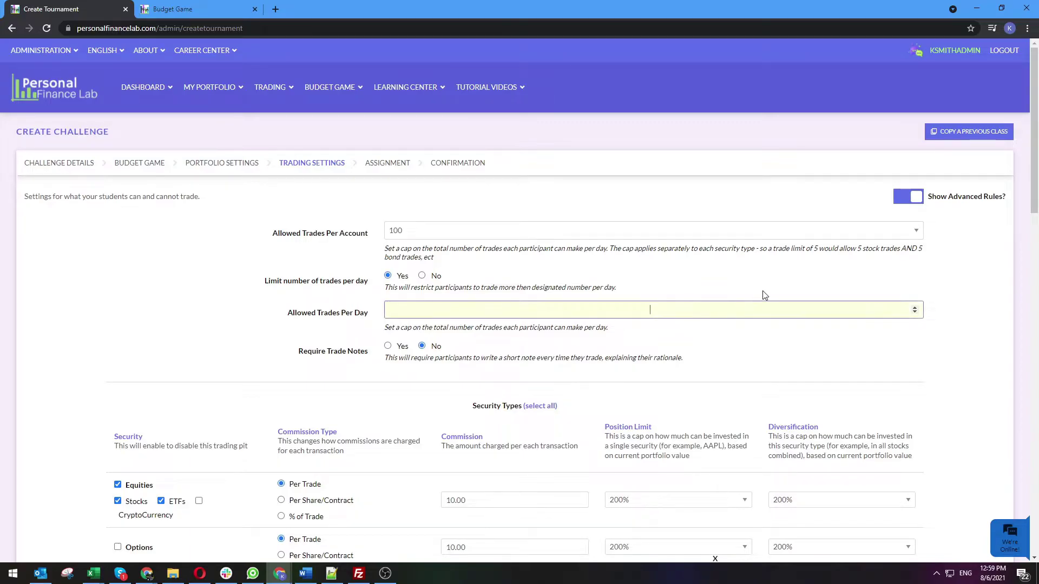
type("5")
left_click(423, 277)
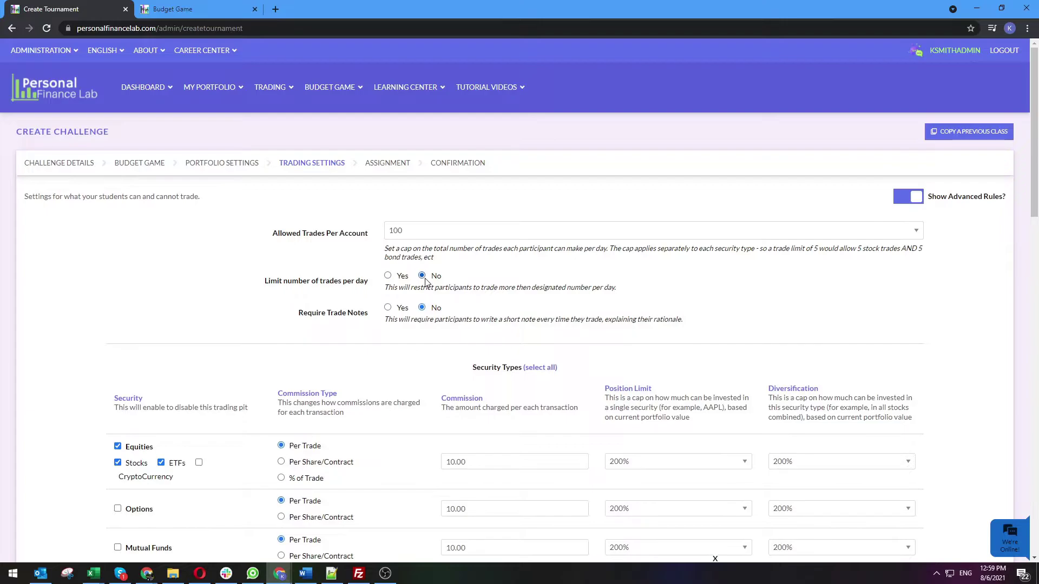
left_click(388, 307)
Allow Mutual Funds and Bonds in Security Types alongside stocks and ETFs
scroll(308, 314, "down", 1)
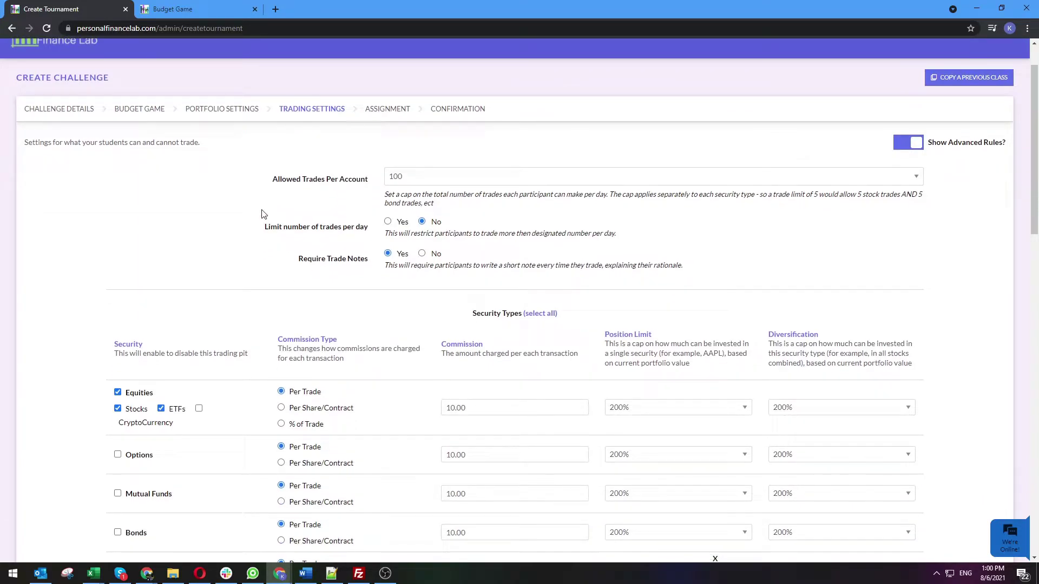
scroll(262, 213, "down", 3)
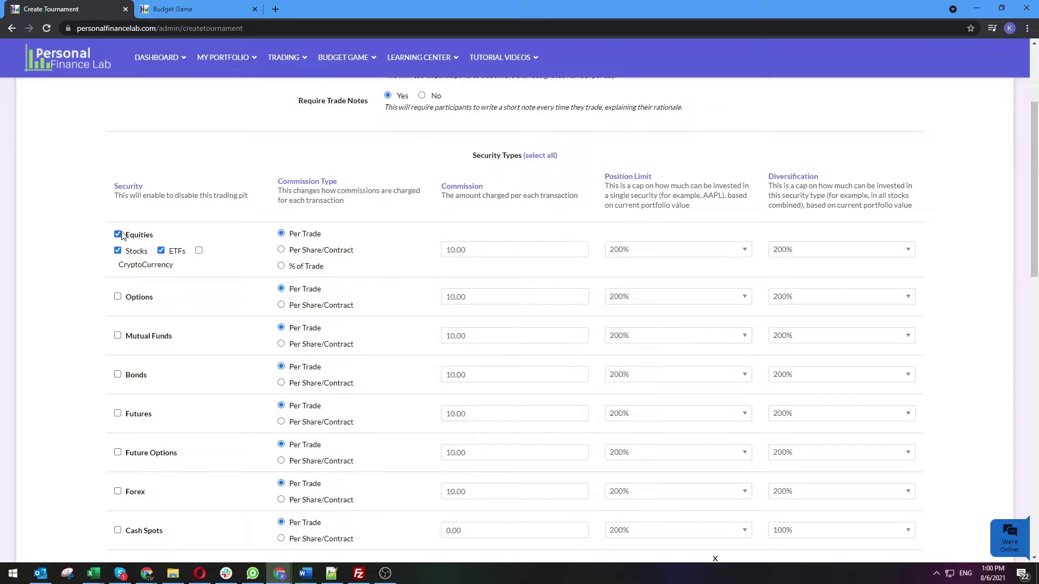
left_click(118, 336)
left_click(118, 374)
Limit any single Equities position to 20% of portfolio value
left_click_drag(605, 187, 707, 209)
left_click(707, 208)
left_click(643, 250)
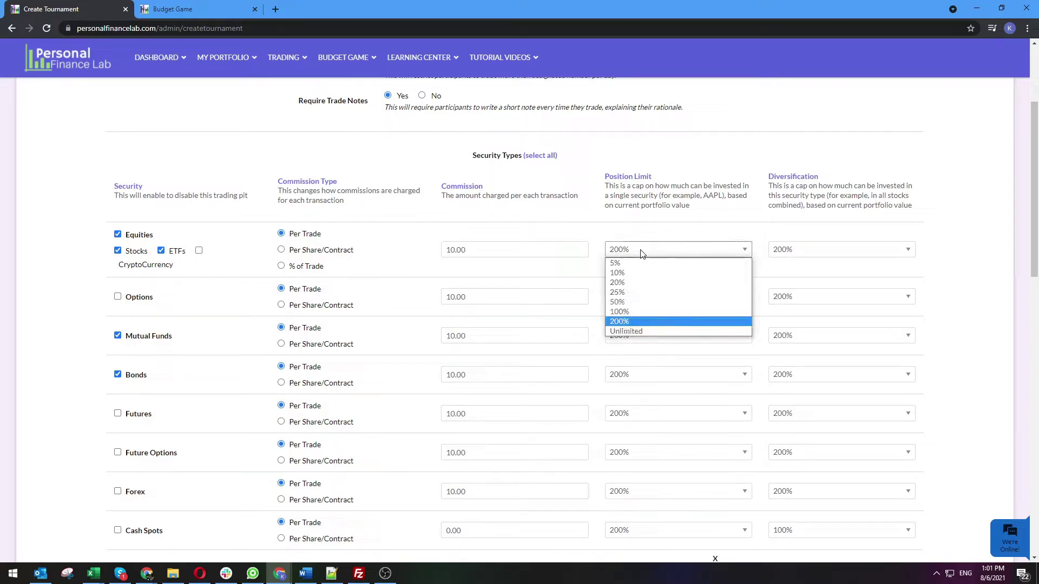
left_click(630, 283)
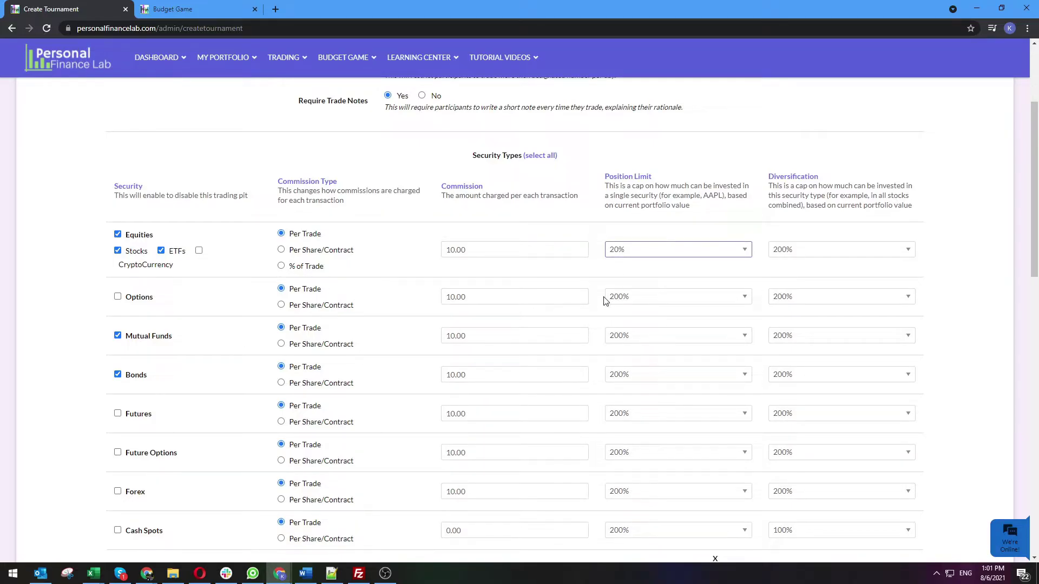
scroll(605, 301, "down", 4)
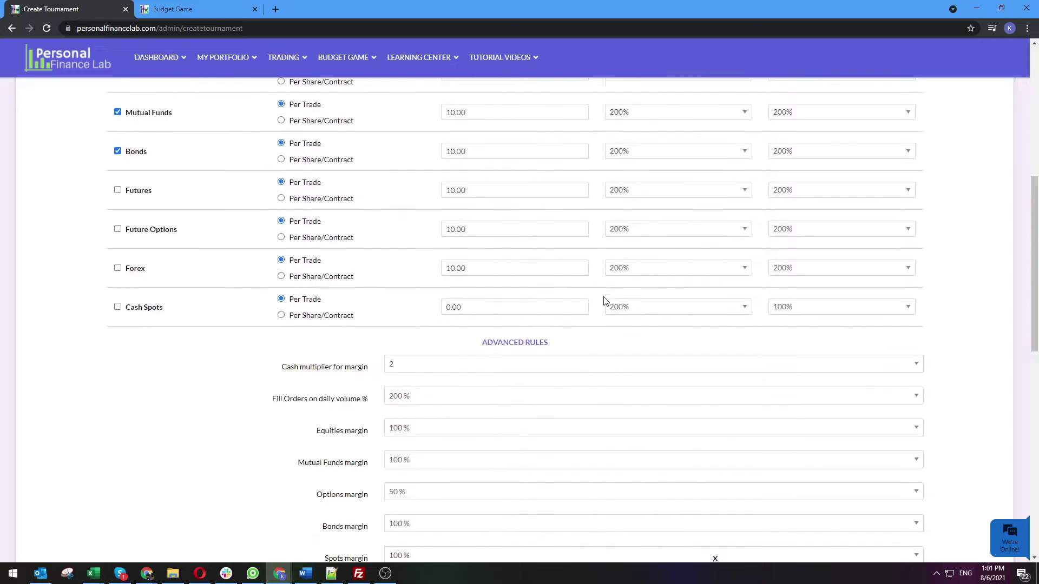
scroll(604, 300, "down", 9)
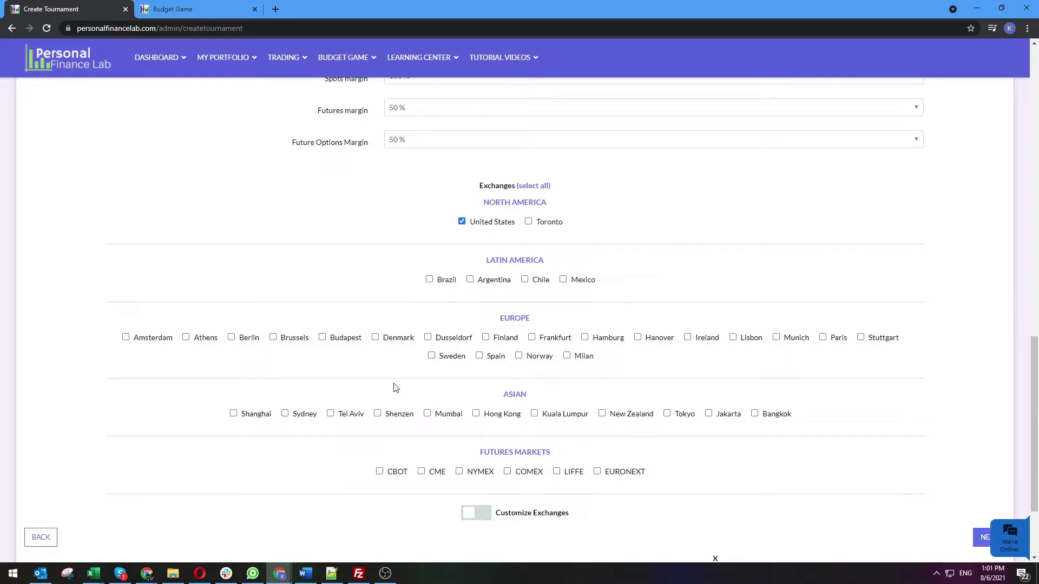
scroll(396, 387, "up", 12)
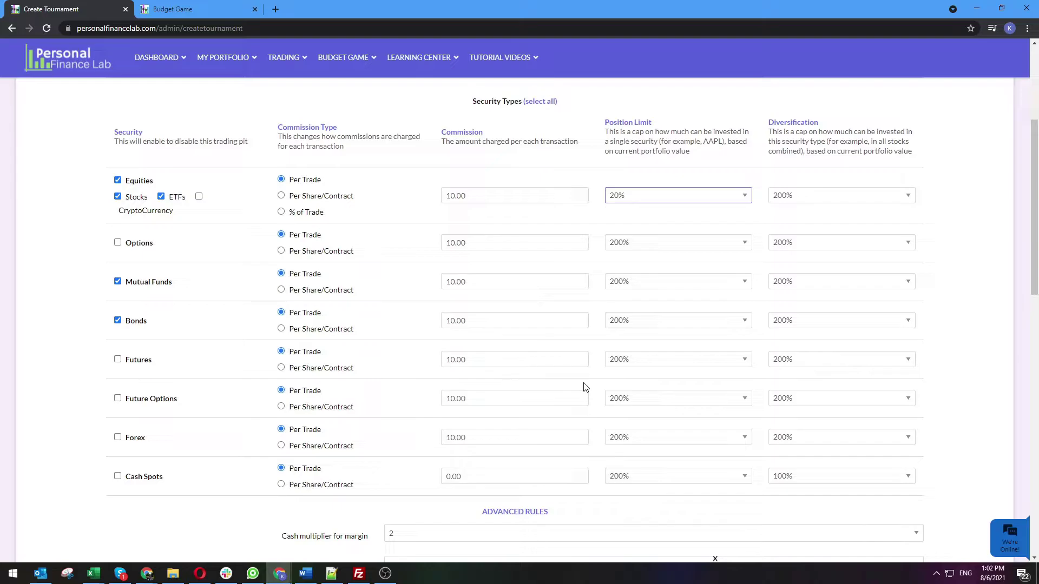
scroll(584, 387, "down", 9)
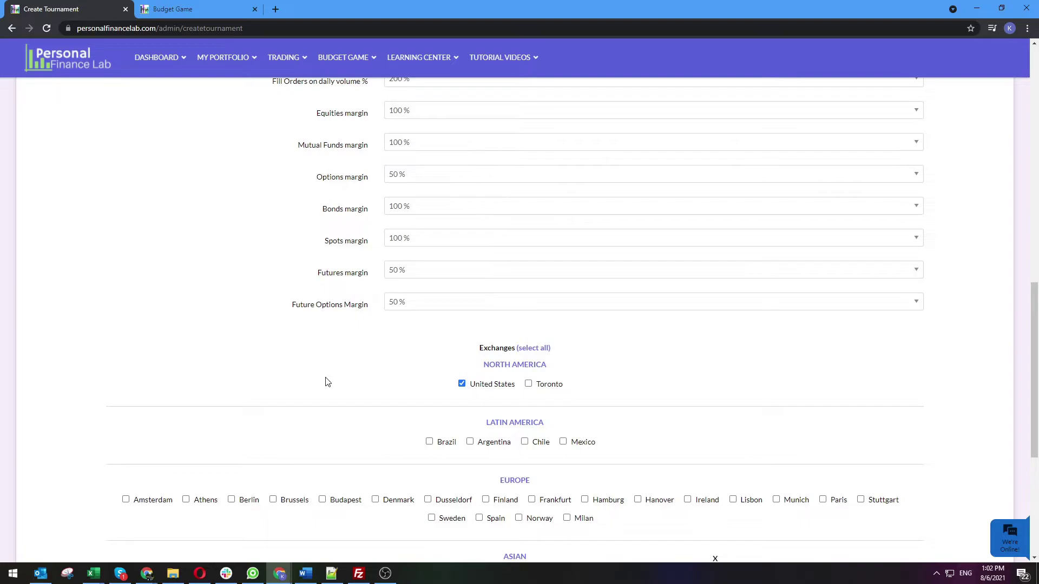
scroll(327, 382, "down", 3)
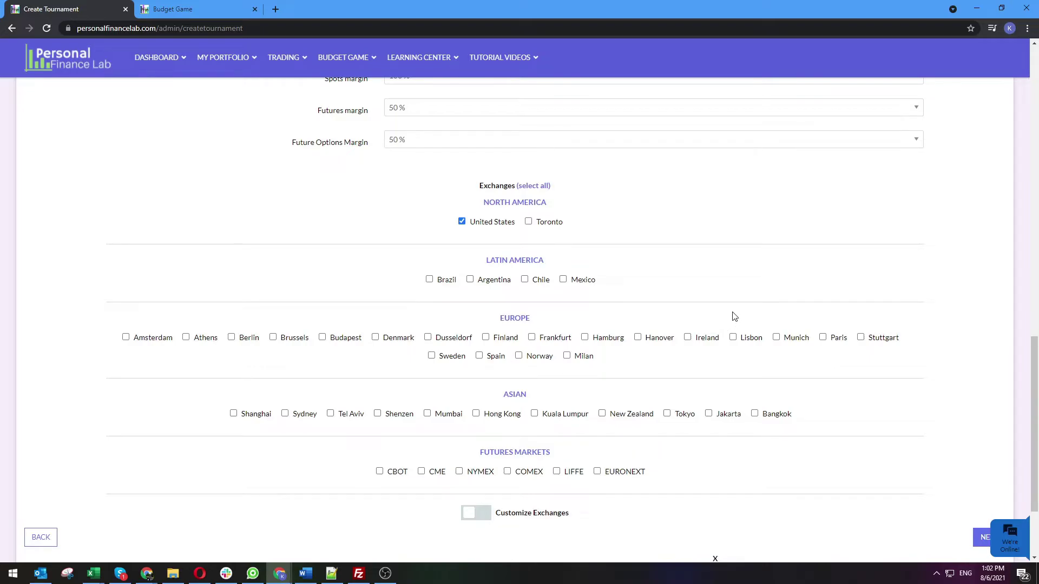
scroll(732, 316, "down", 2)
Go to the assignment step and name the assignment 'Week 1 Assignment'
left_click(990, 430)
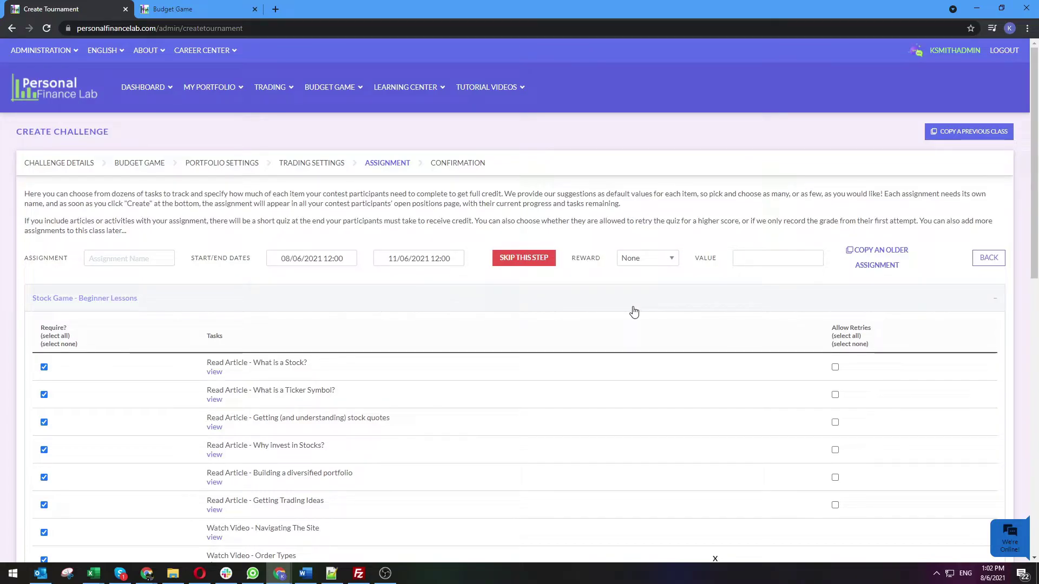
left_click(148, 256)
type("Week 1 Assignment")
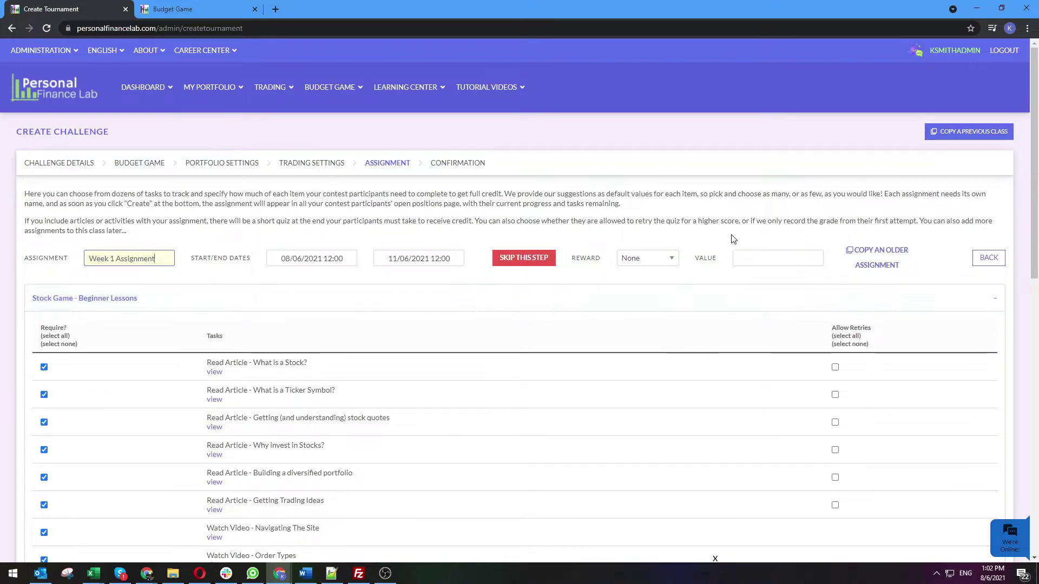
Set the assignment's end date to 11/12/2021 at 23:55
left_click(334, 259)
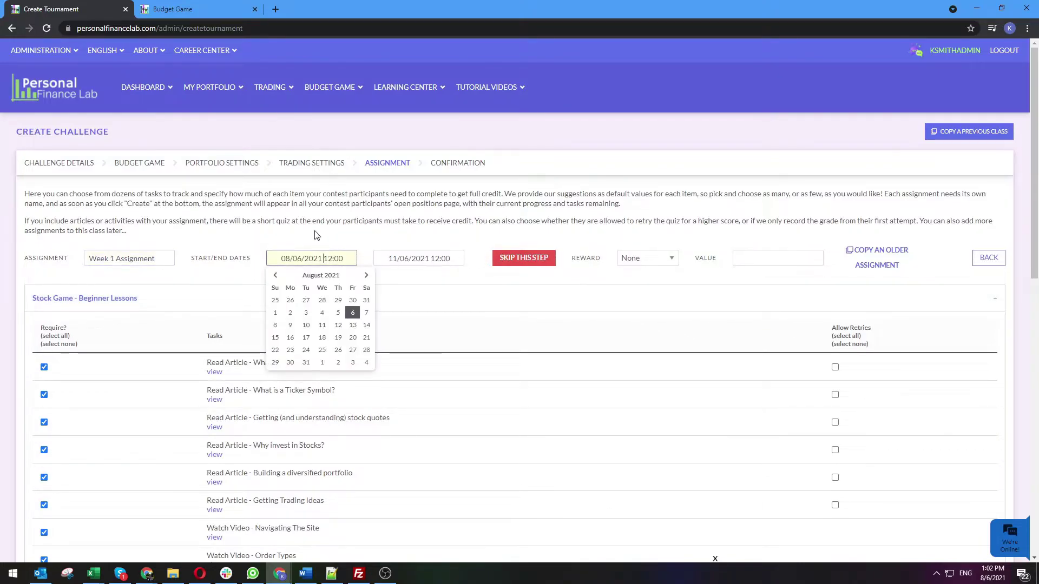
left_click(419, 258)
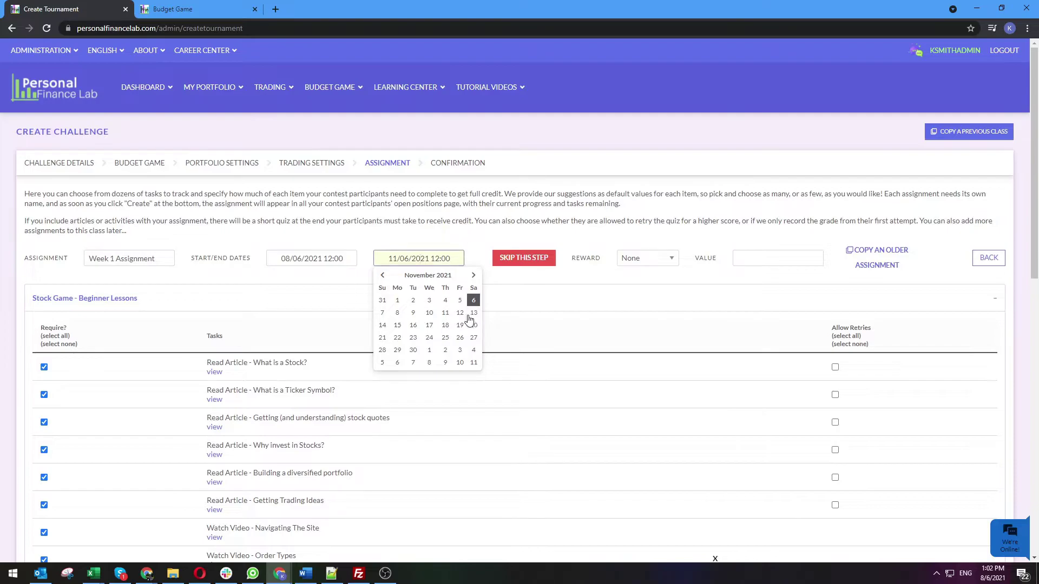
left_click(461, 316)
left_click(464, 370)
left_click(464, 334)
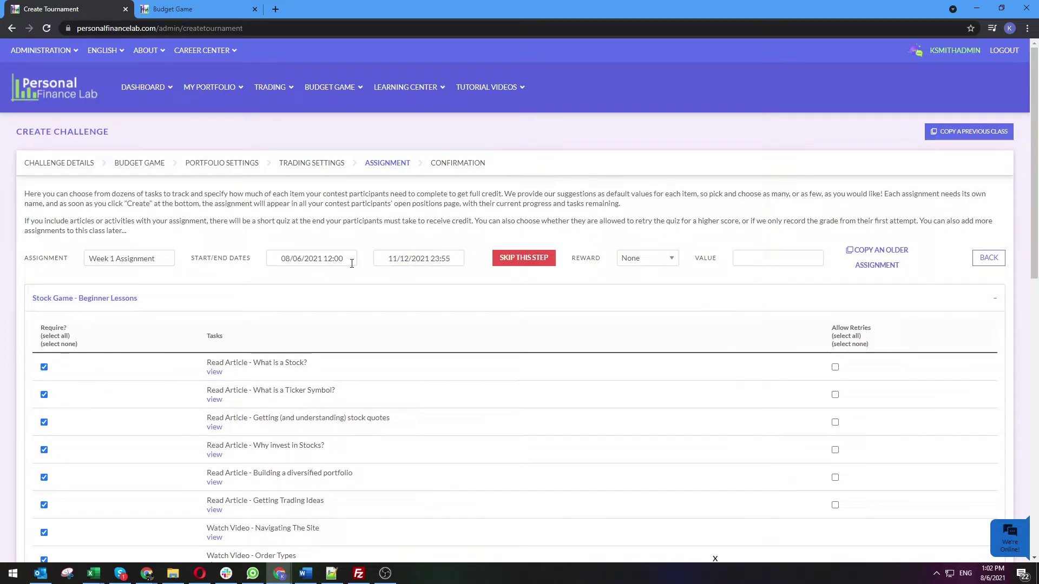
scroll(351, 264, "down", 4)
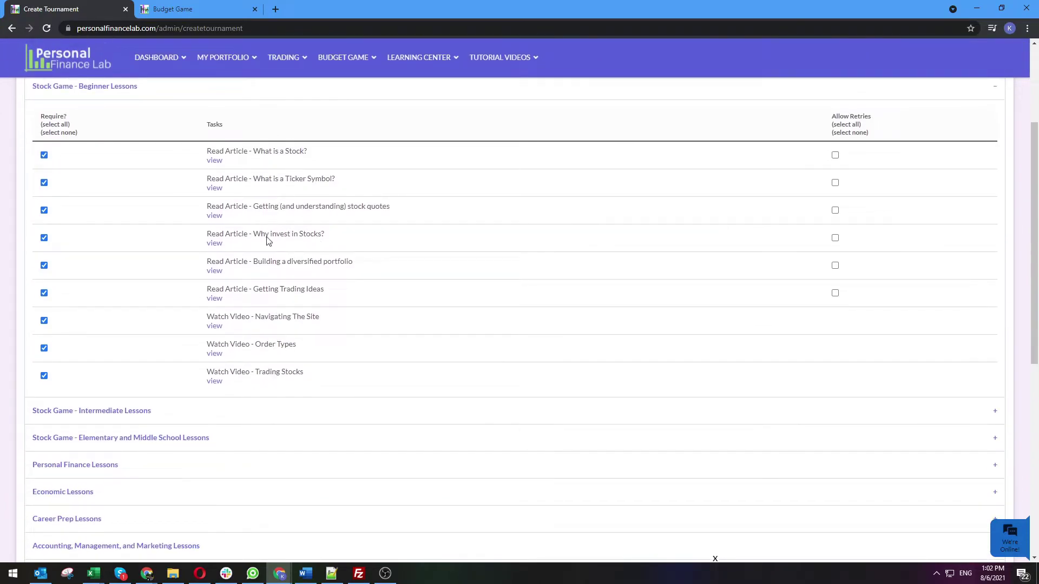
Scroll back up to the Stock Game - Beginner Lessons list
scroll(159, 269, "up", 1)
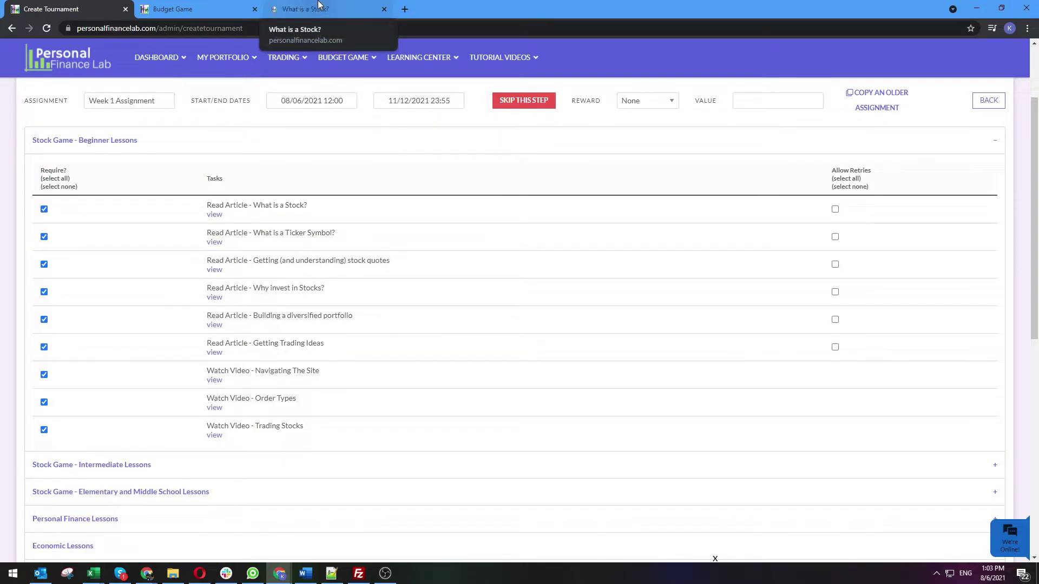
Switch to the What is a Stock? tab and read down to its Pop Quiz
left_click(319, 7)
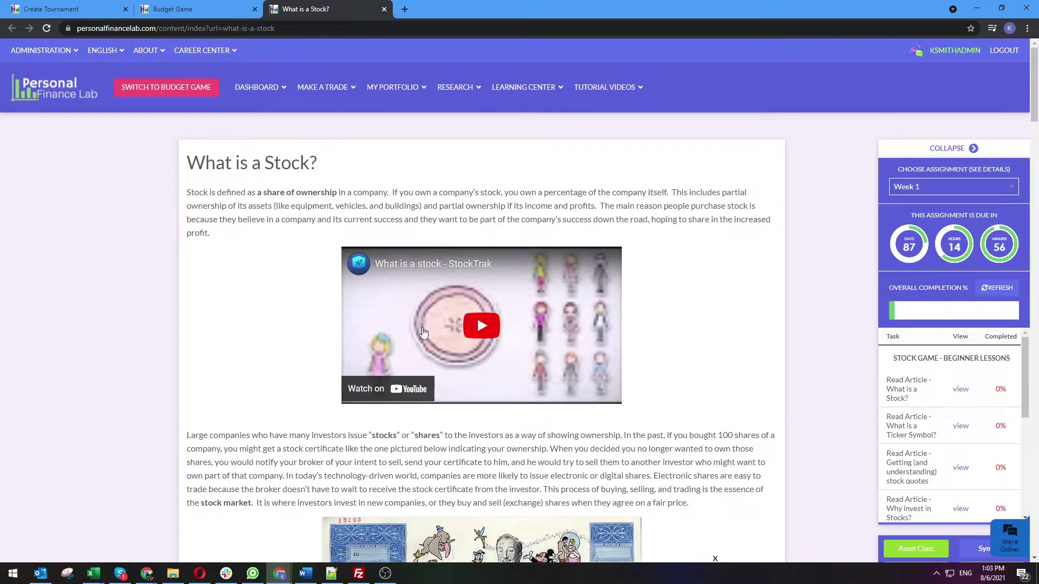
scroll(257, 364, "down", 10)
scroll(258, 364, "down", 12)
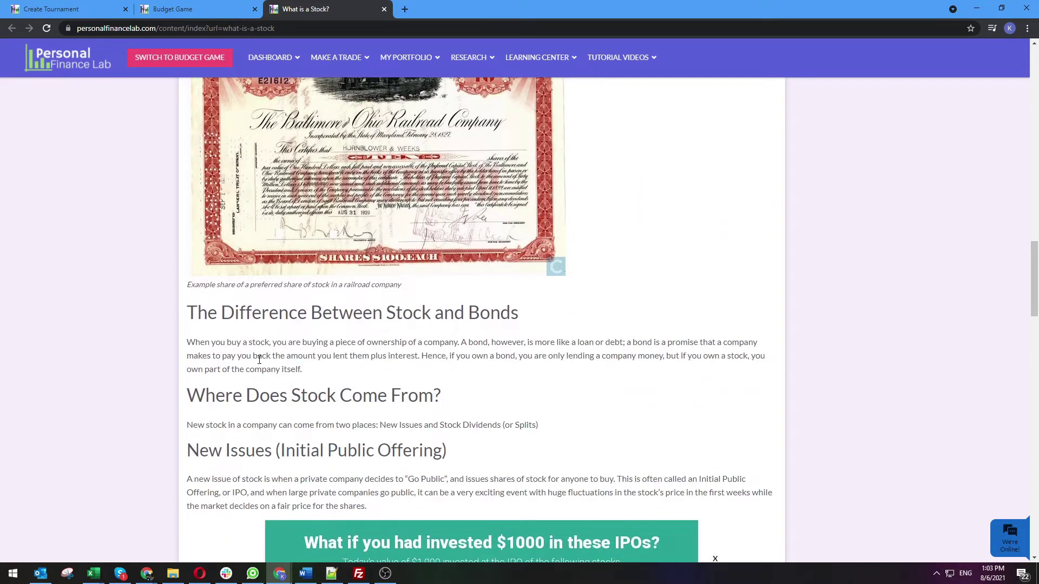
scroll(259, 360, "down", 8)
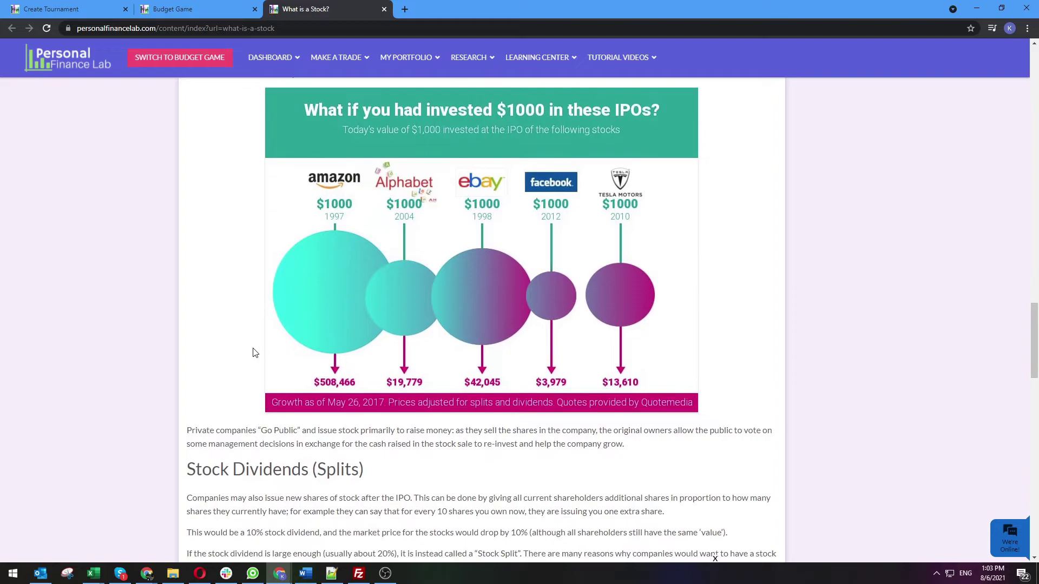
scroll(503, 428, "down", 10)
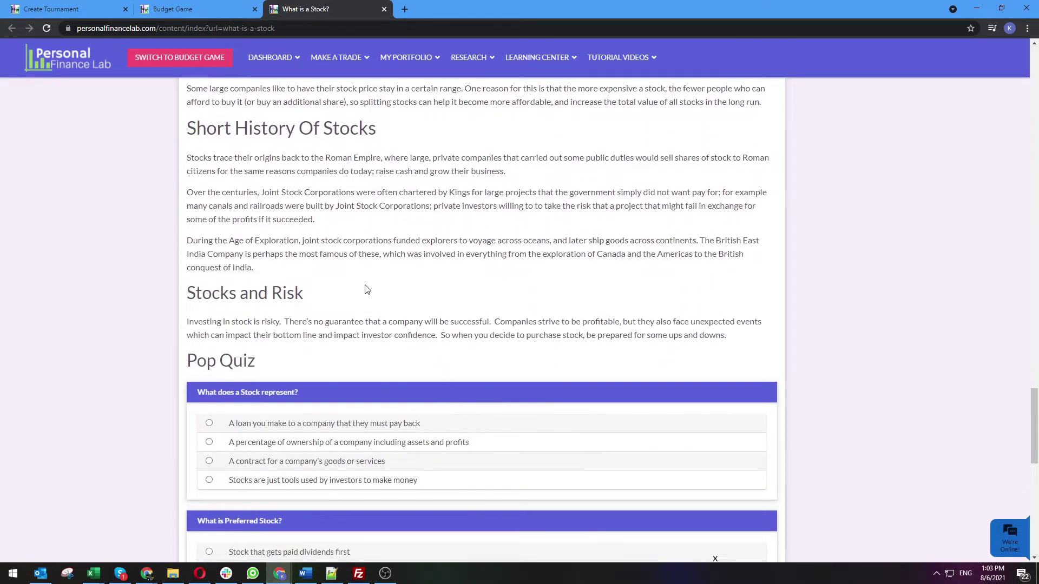
scroll(325, 260, "down", 3)
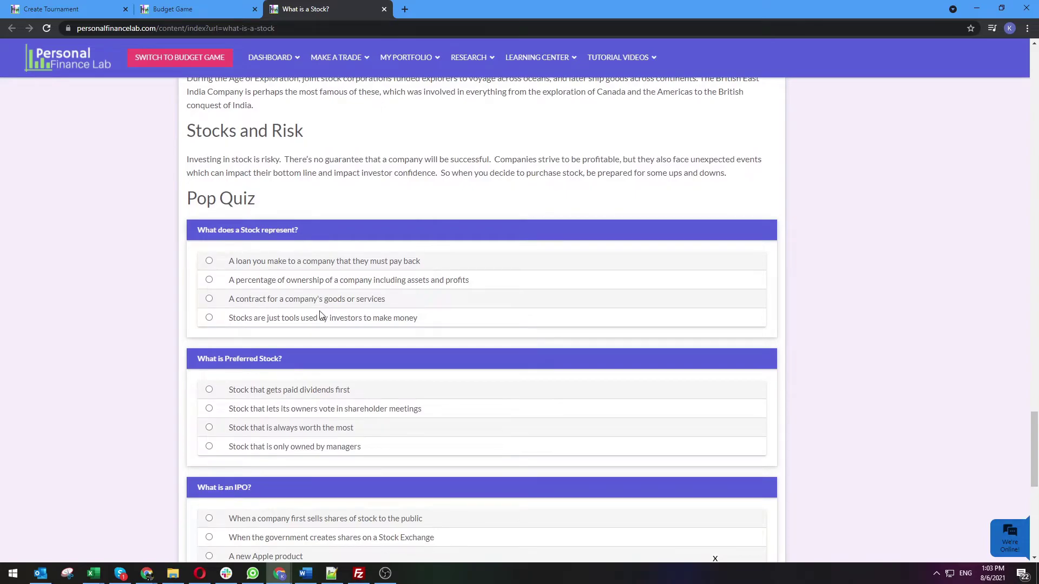
scroll(320, 315, "down", 2)
scroll(297, 360, "down", 2)
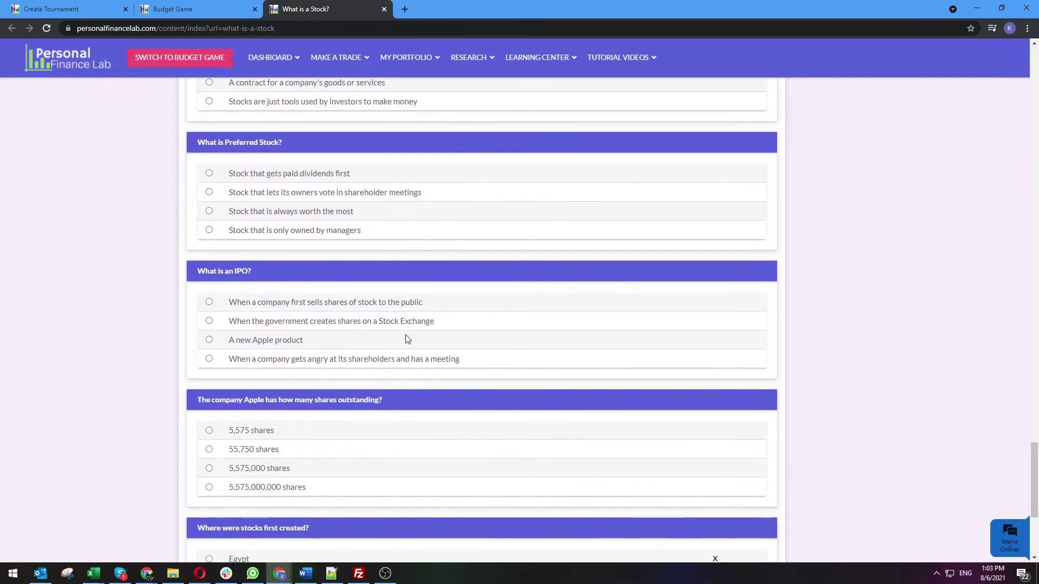
scroll(314, 470, "down", 2)
scroll(314, 466, "up", 10)
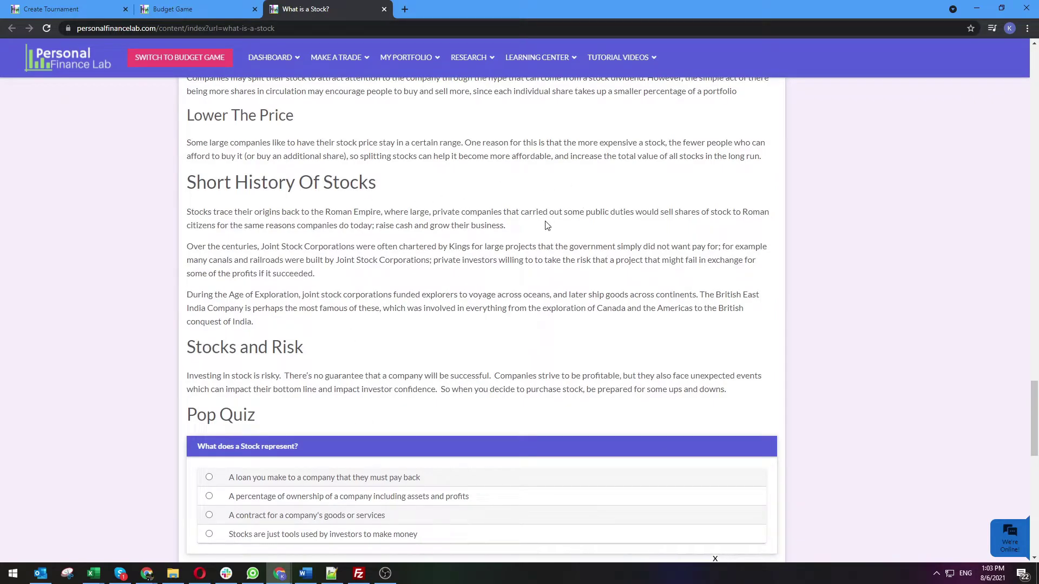
scroll(323, 332, "down", 3)
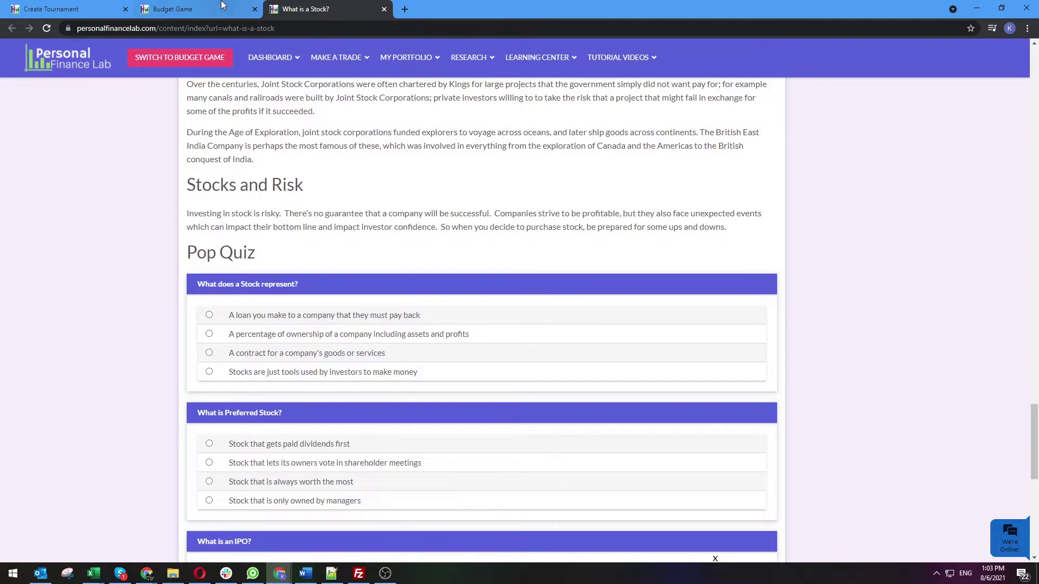
Open the Navigating The Site video preview, then go back to the assignment's lesson list
left_click(71, 9)
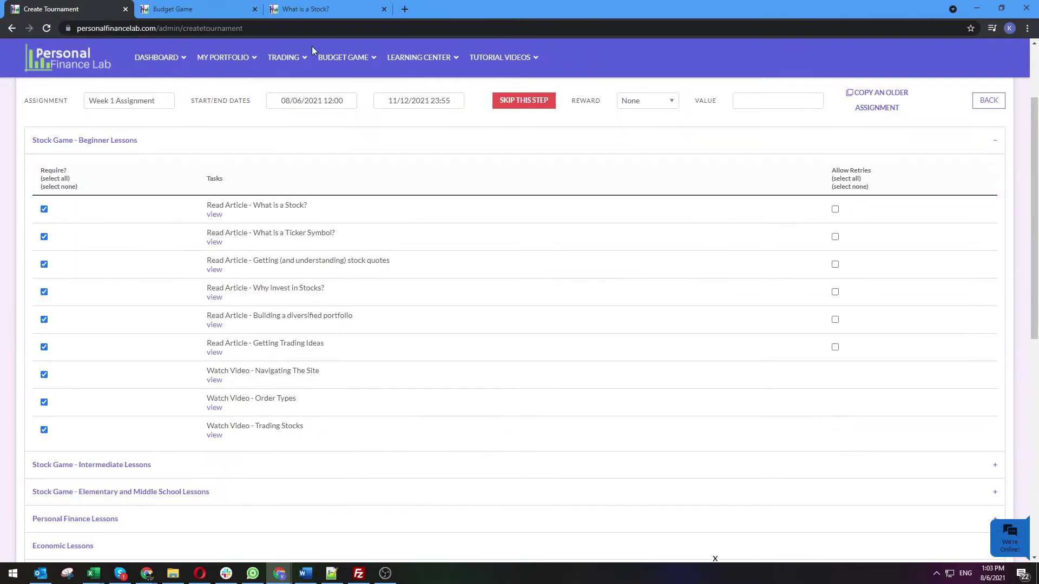
left_click(212, 383)
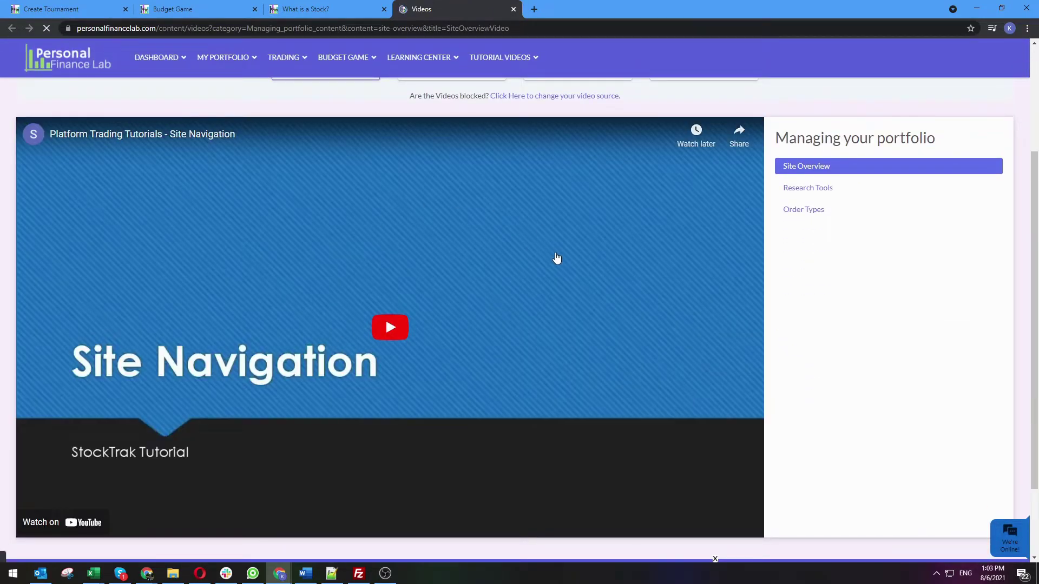
left_click(98, 5)
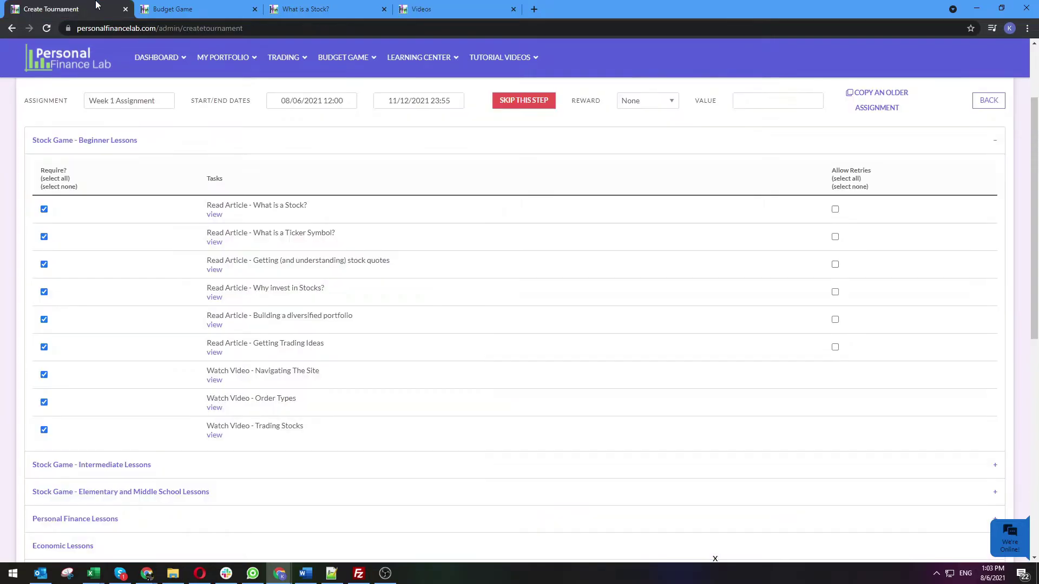
scroll(318, 399, "down", 3)
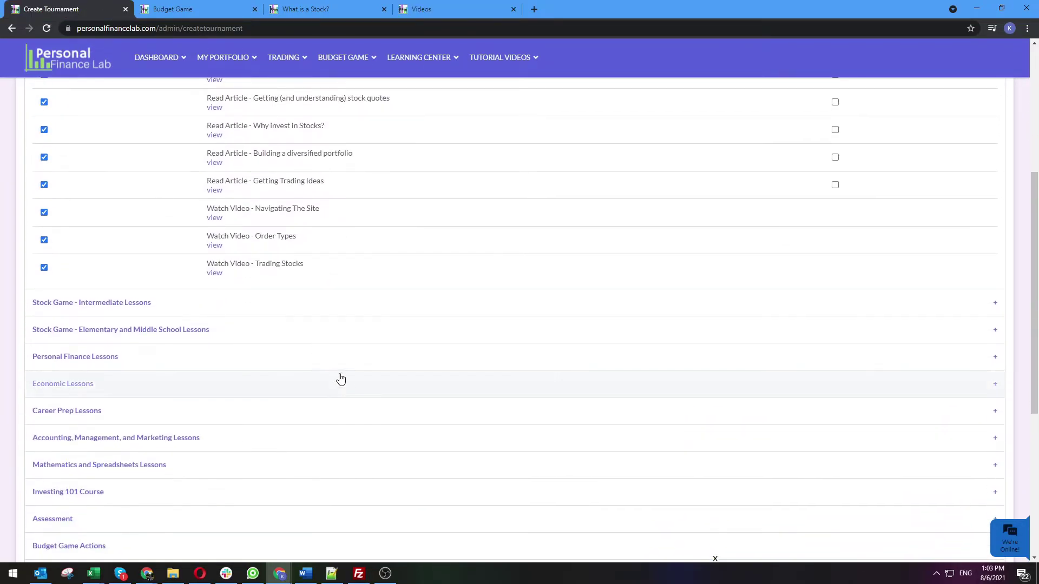
Expand Personal Finance Lessons and open the Saving to be a Millionaire Calculator preview
left_click(209, 359)
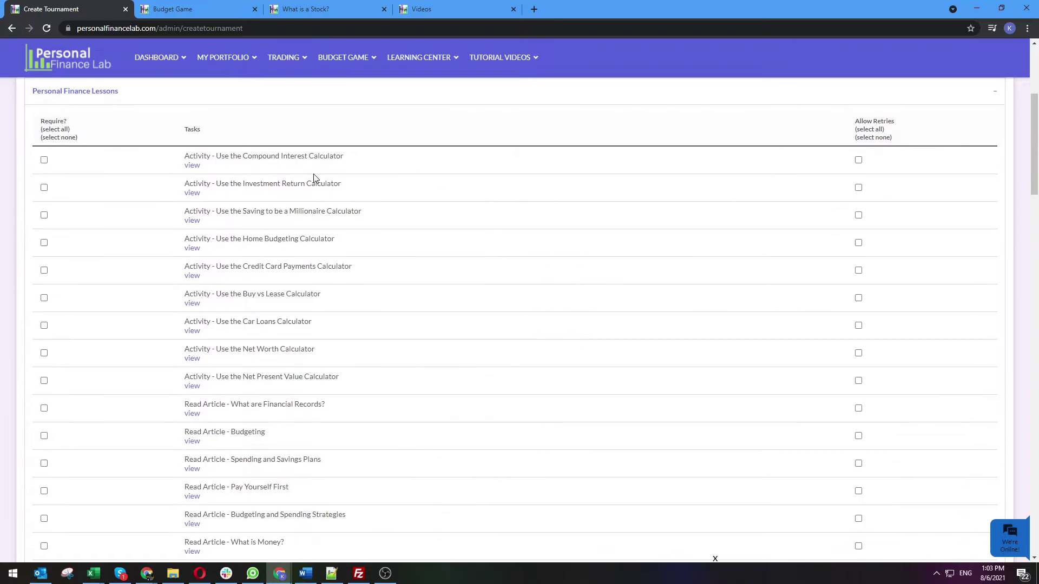
left_click(193, 221, "ctrl")
key("ctrl+9")
Set the calculator to current age 15 and target age 72, giving $1,746,709
scroll(326, 275, "down", 5)
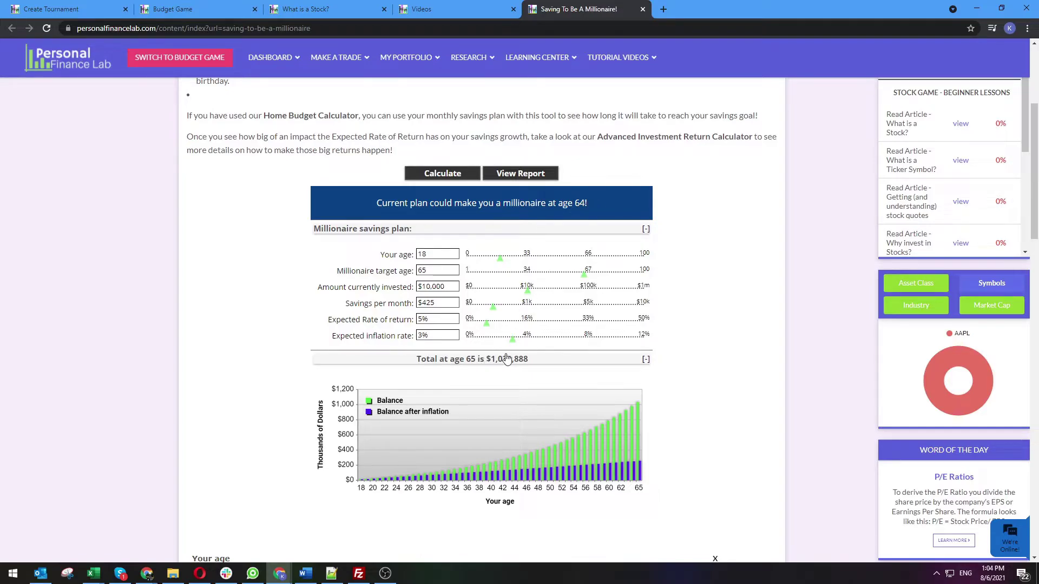
scroll(411, 328, "down", 1)
scroll(411, 327, "down", 13)
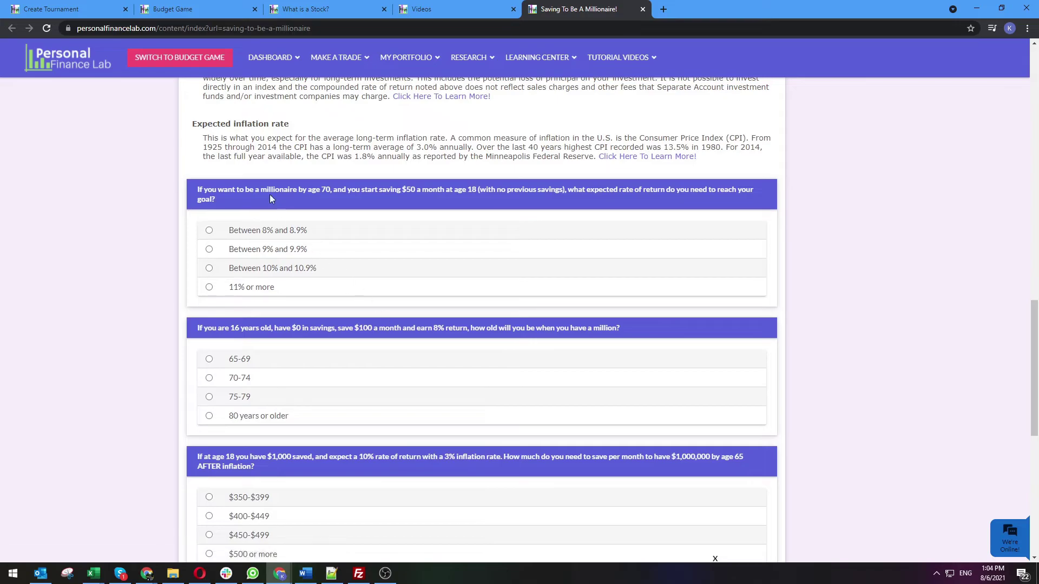
scroll(382, 329, "up", 14)
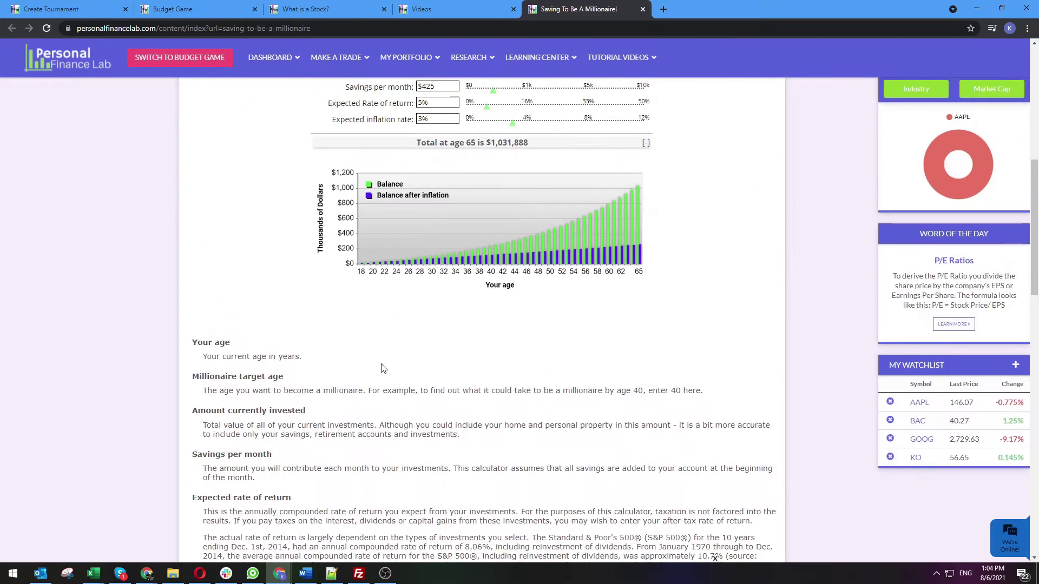
scroll(382, 367, "down", 2)
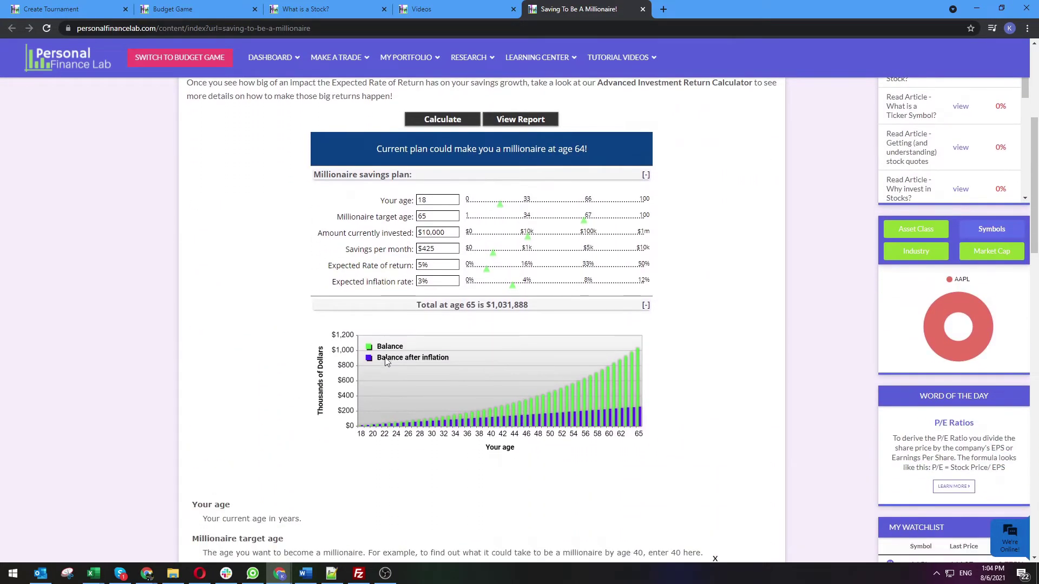
mouse_move(502, 210)
left_mouse_down()
mouse_move(528, 208)
mouse_move(496, 211)
left_mouse_up()
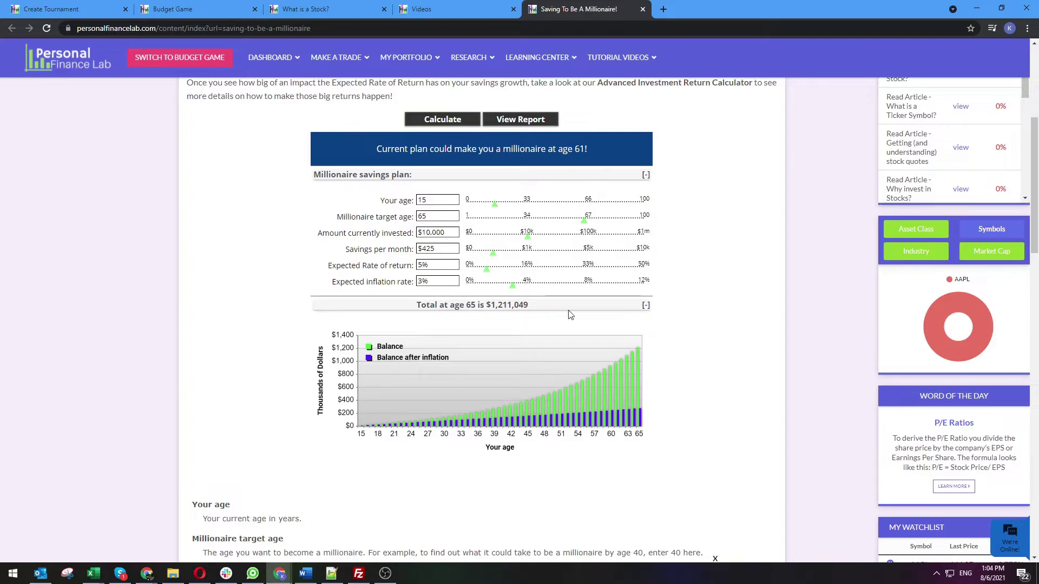
mouse_move(309, 57)
left_click_drag(588, 226, 595, 223)
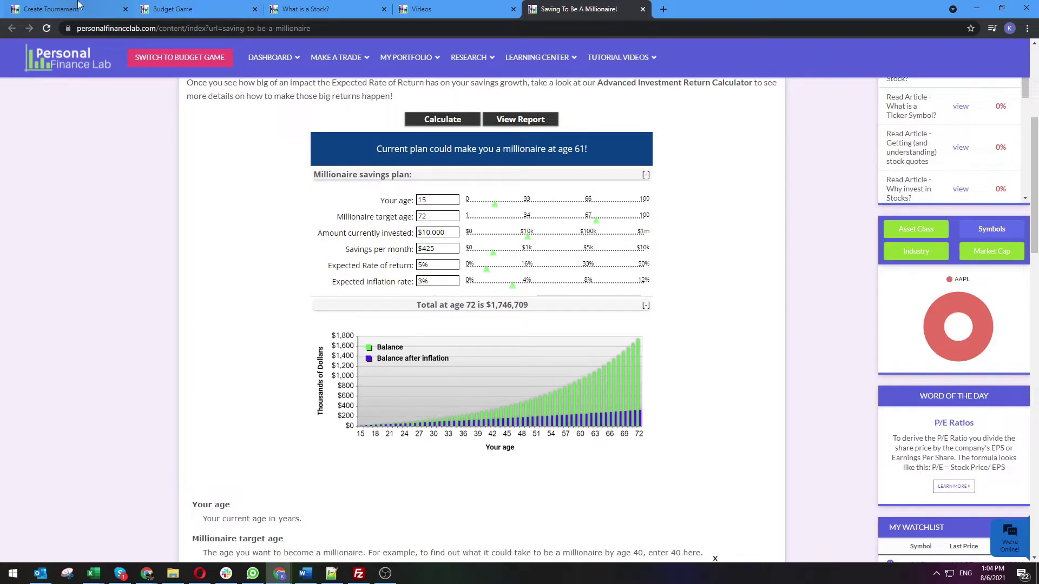
Mark the Car, Renter's, Life and Health Insurance articles as required
left_click(79, 8)
scroll(206, 456, "down", 4)
scroll(206, 456, "up", 10)
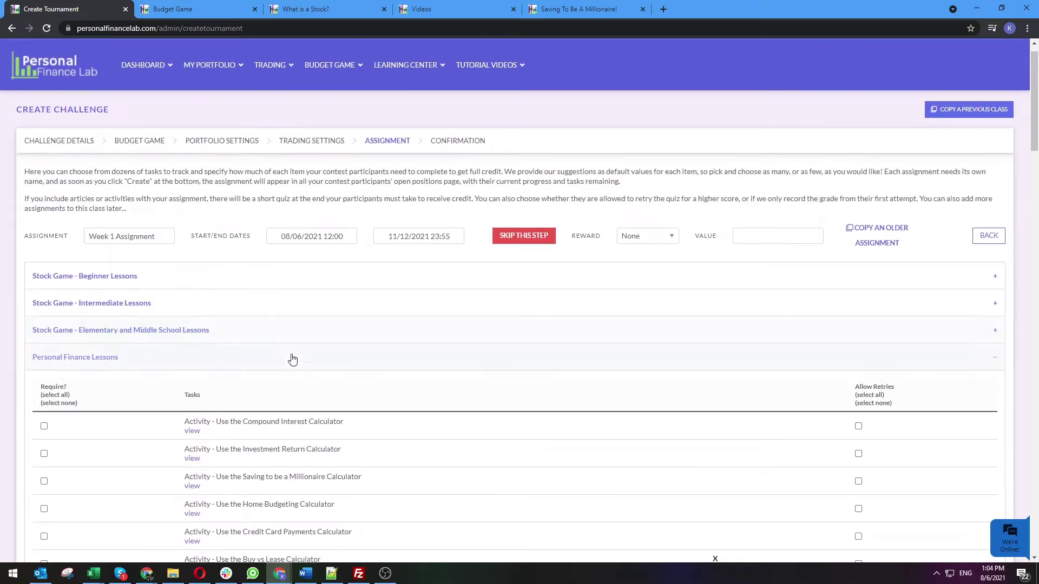
scroll(134, 384, "down", 12)
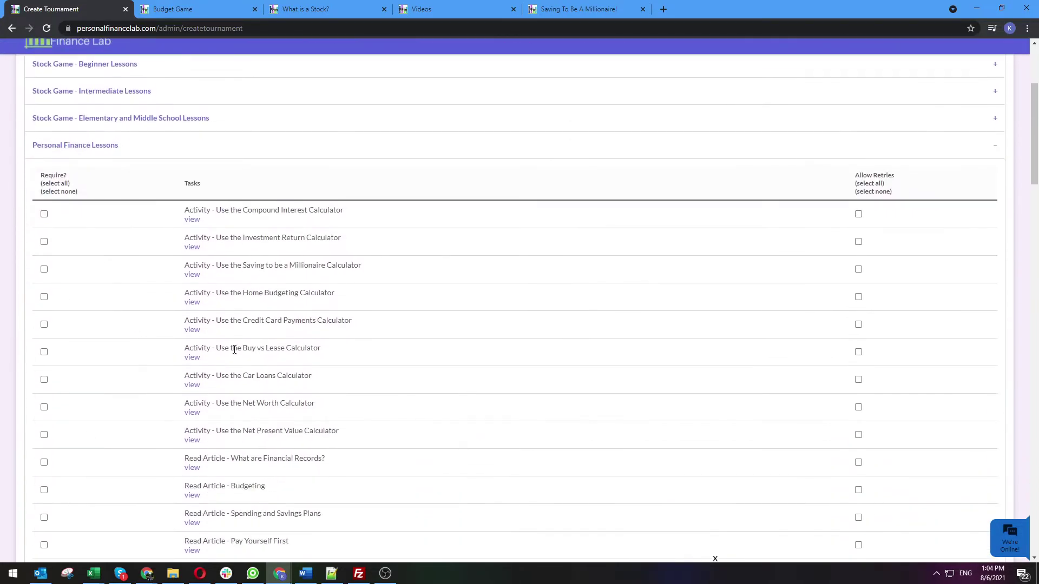
scroll(371, 310, "down", 7)
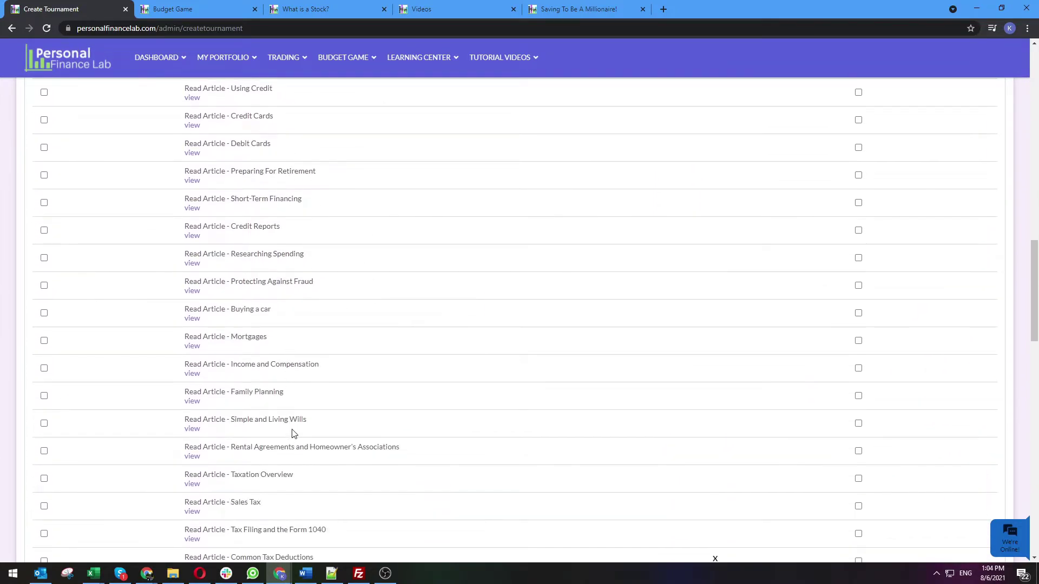
scroll(297, 425, "down", 5)
scroll(302, 409, "down", 3)
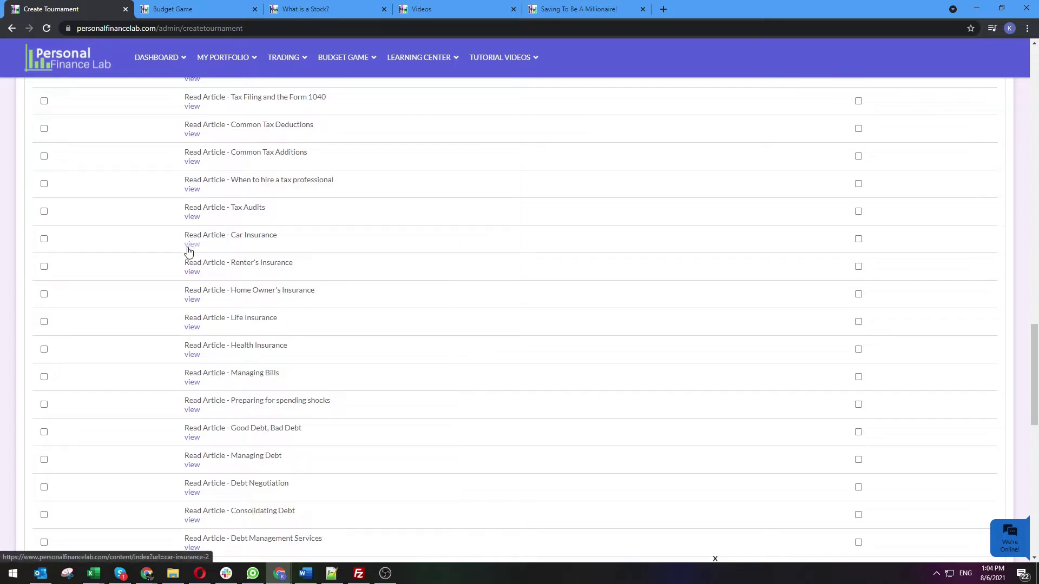
left_click(44, 239)
left_click(44, 266)
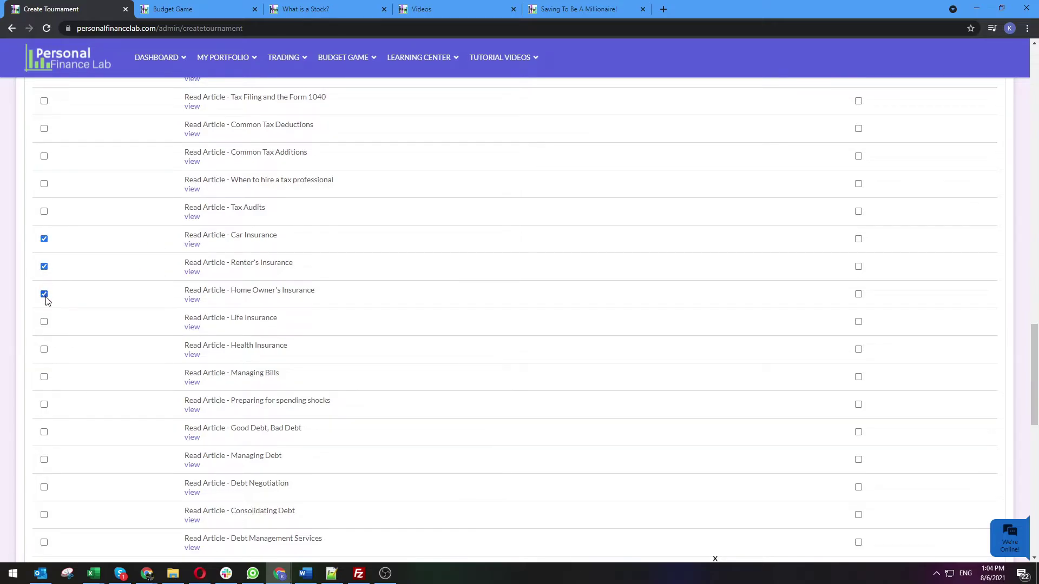
left_click(44, 322)
left_click(44, 349)
scroll(378, 366, "down", 7)
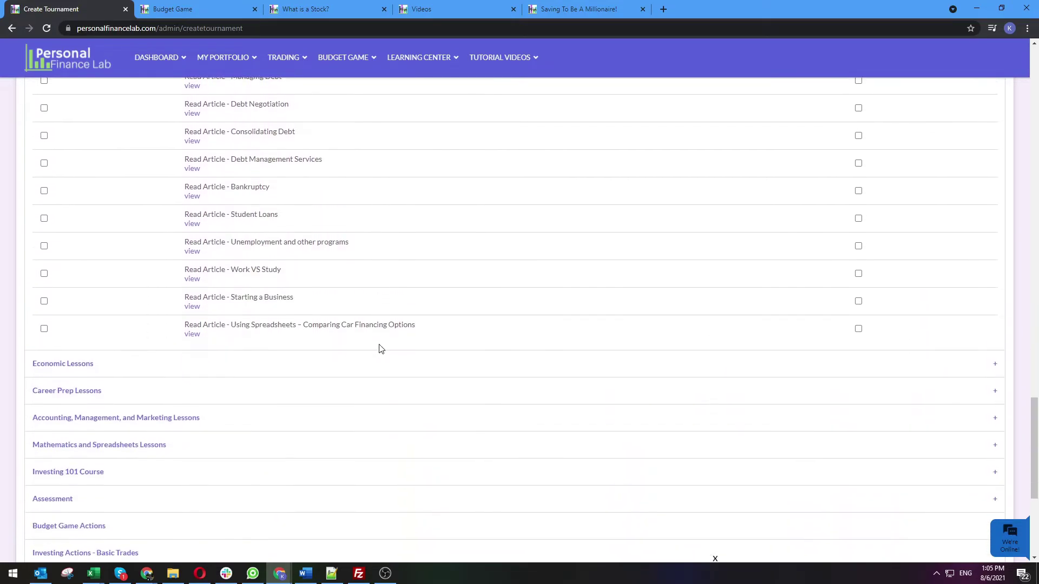
Expand Economic Lessons to review its articles, then expand Career Prep Lessons
left_click(195, 316)
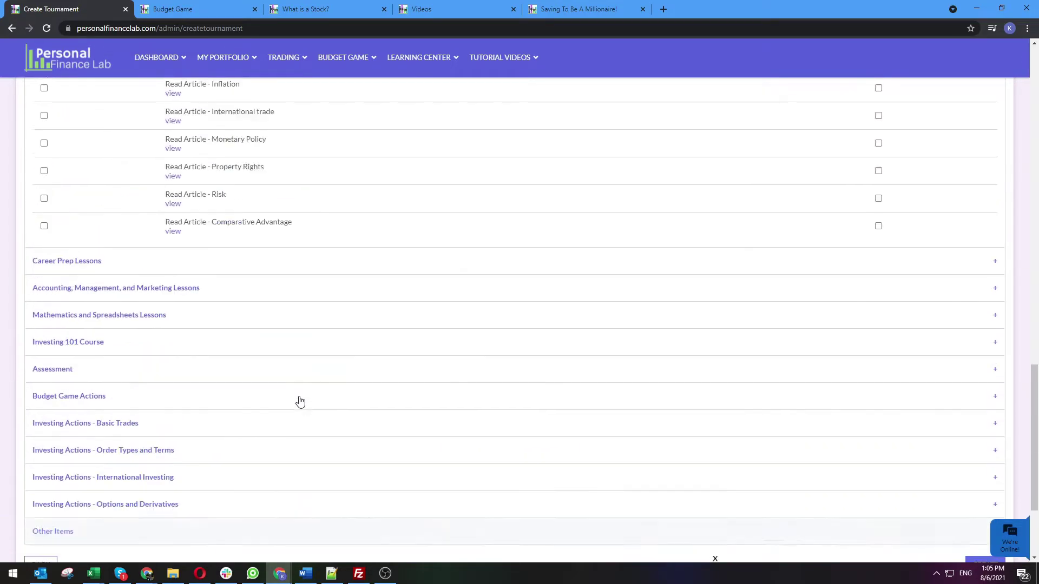
scroll(297, 390, "up", 20)
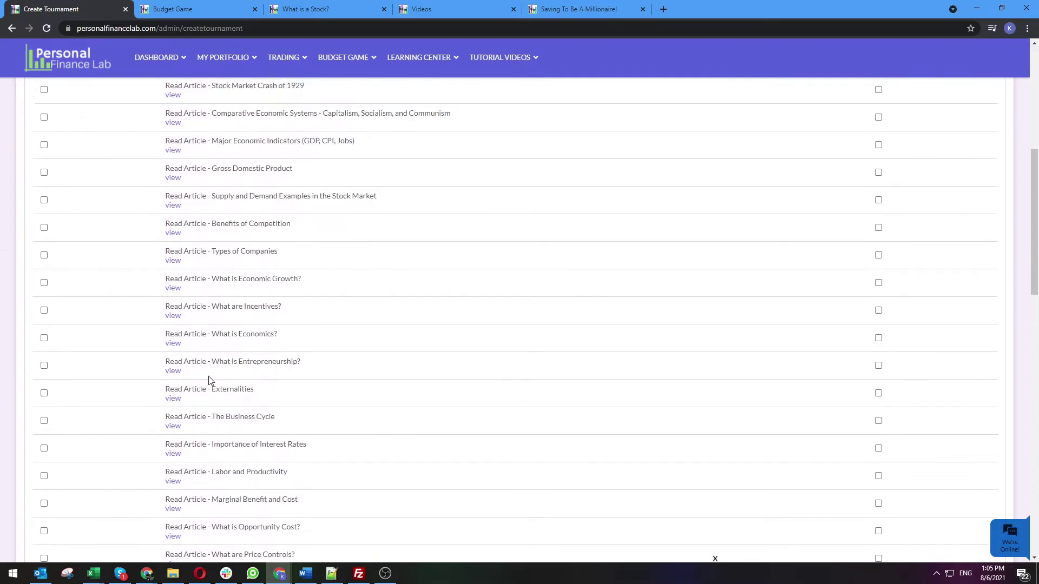
scroll(210, 380, "up", 2)
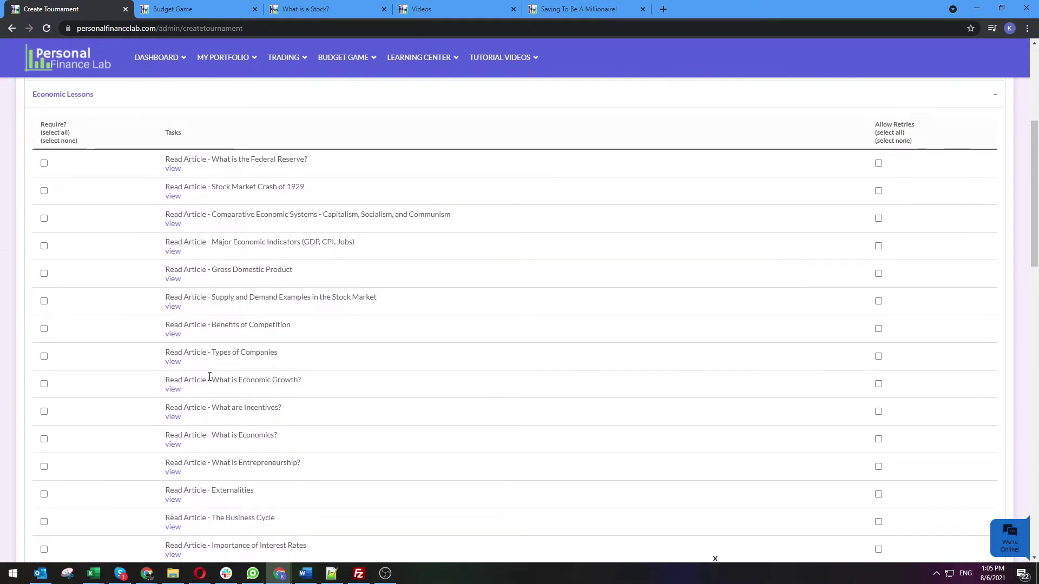
scroll(210, 377, "down", 3)
scroll(214, 378, "up", 3)
scroll(214, 379, "up", 5)
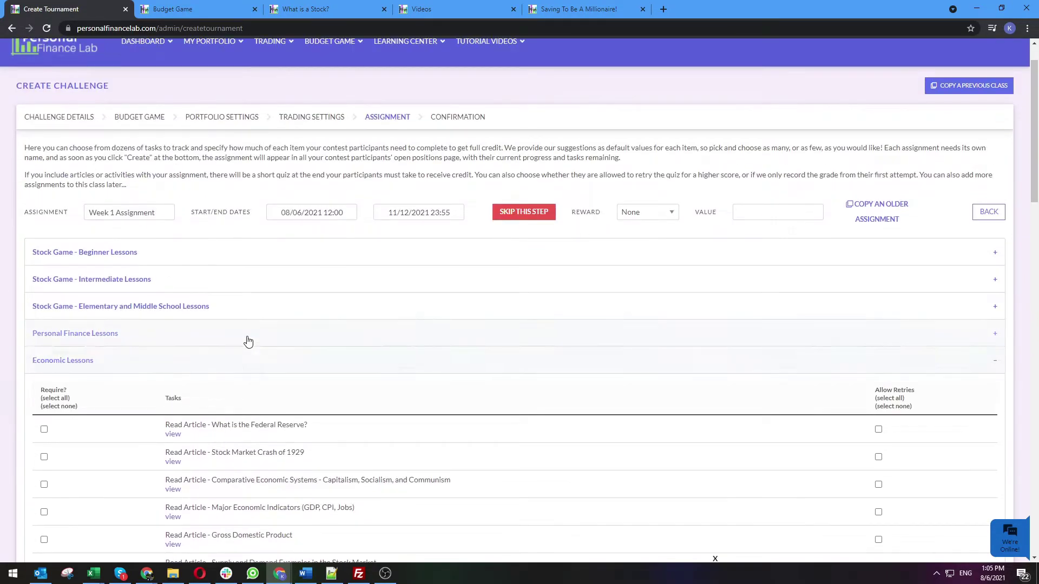
scroll(227, 428, "down", 4)
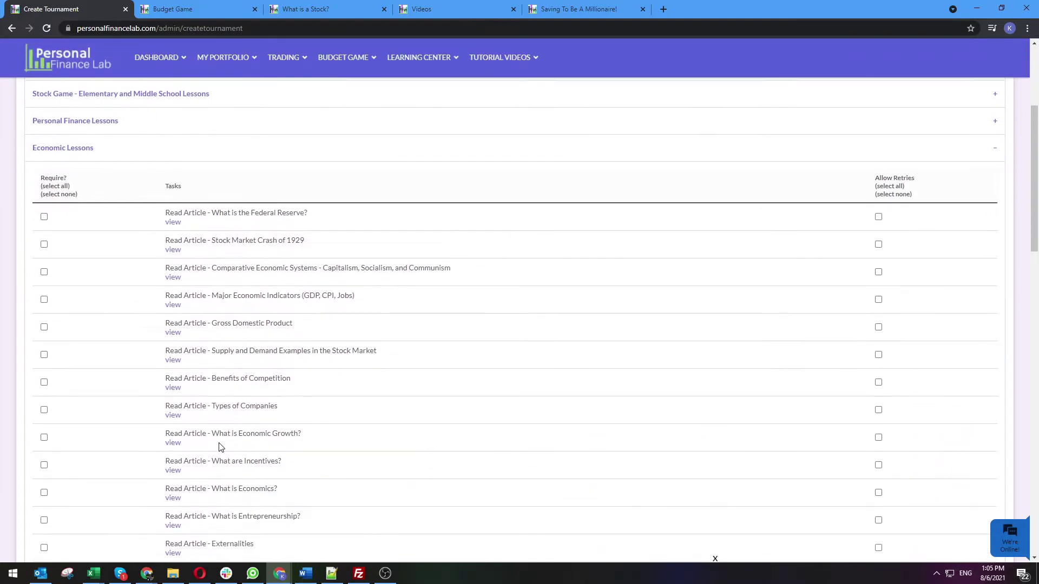
scroll(221, 447, "down", 13)
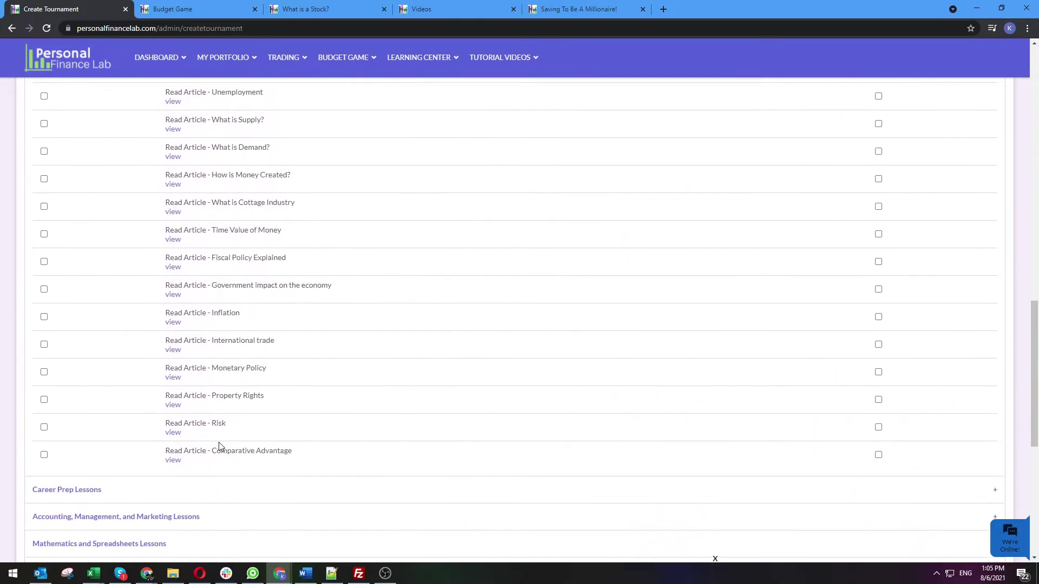
scroll(221, 447, "down", 3)
left_click(146, 328)
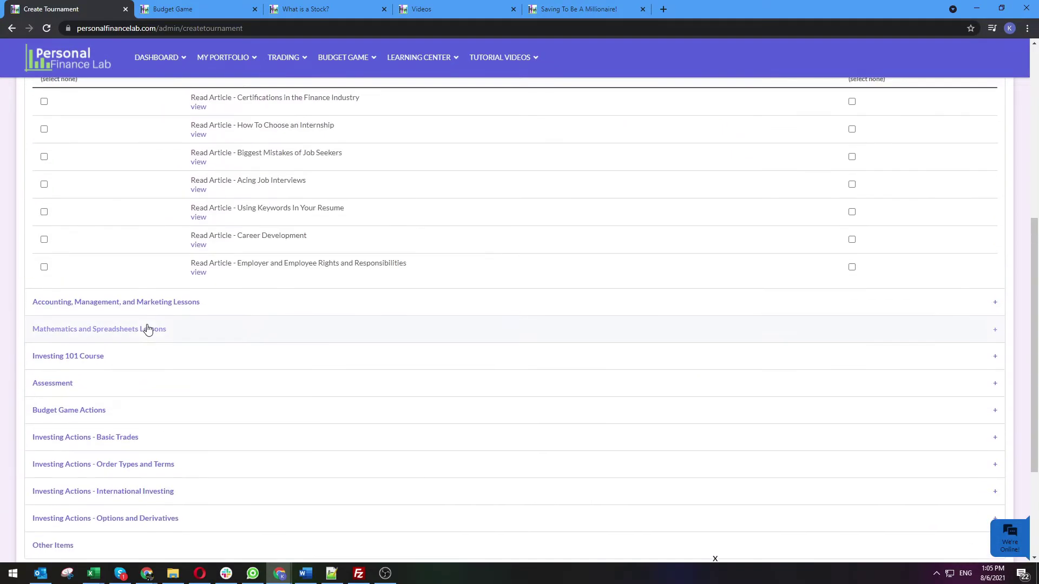
scroll(179, 403, "up", 2)
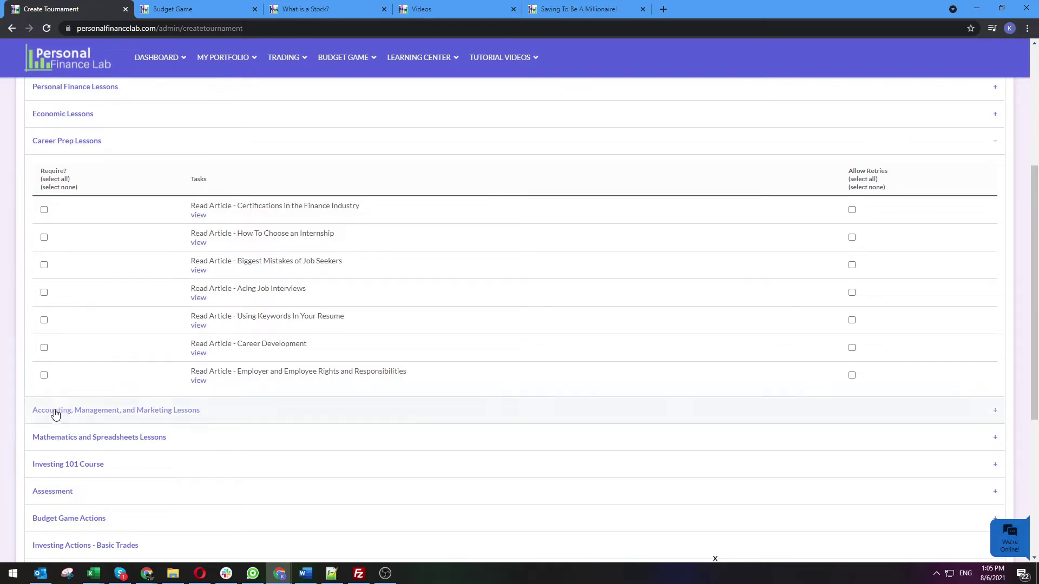
Expand the Accounting, Management, and Marketing Lessons and browse its articles through Developing A Marketing Plan
left_click(275, 419)
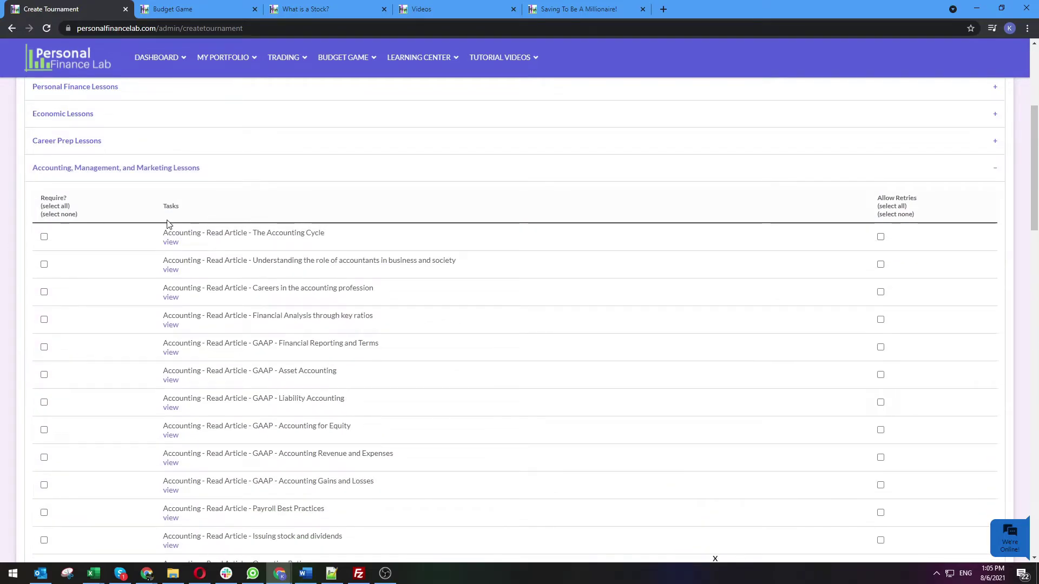
scroll(174, 217, "down", 1)
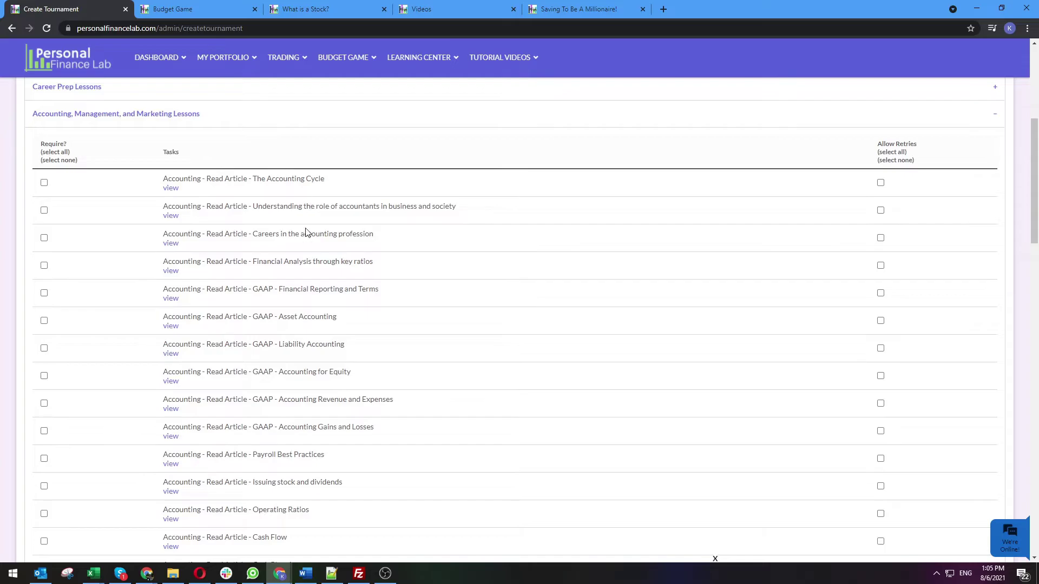
scroll(272, 368, "down", 5)
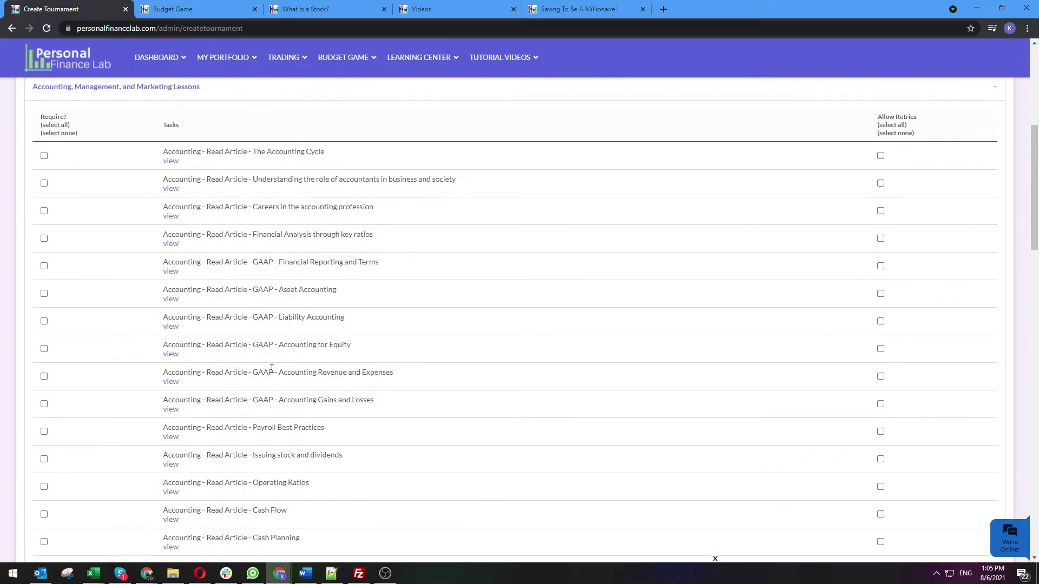
scroll(157, 326, "down", 4)
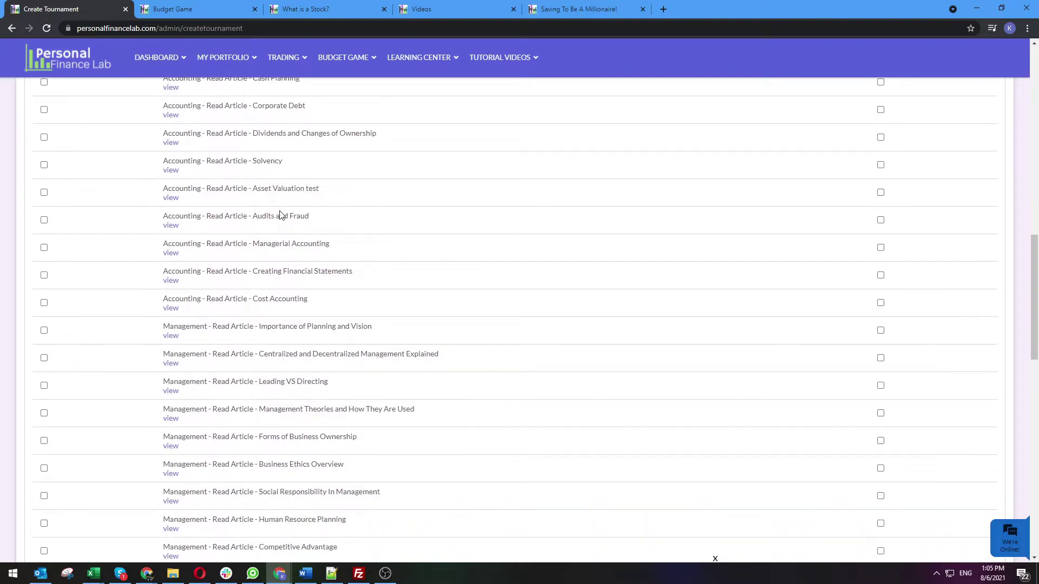
scroll(280, 215, "down", 2)
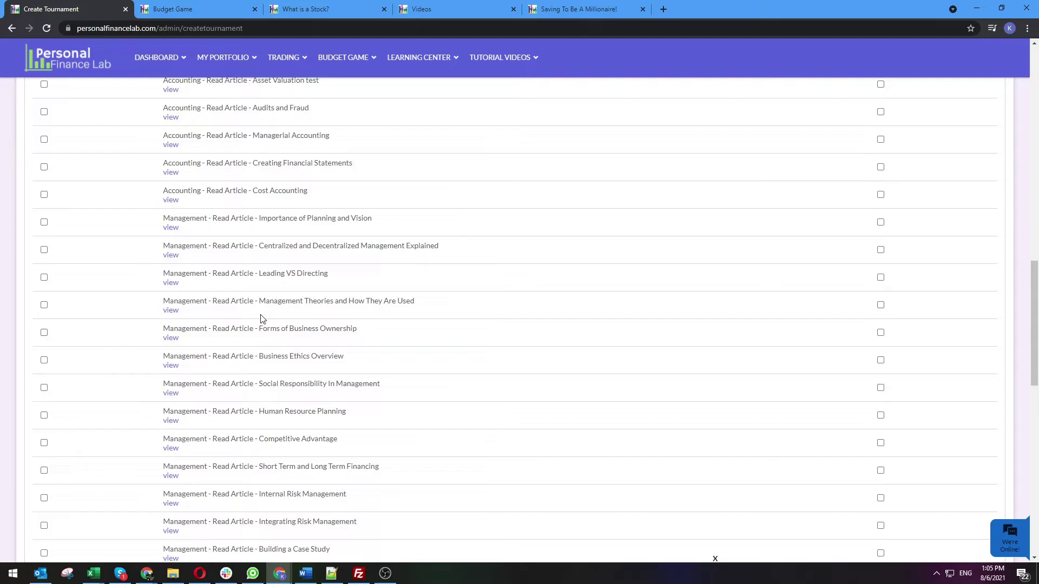
scroll(261, 319, "down", 7)
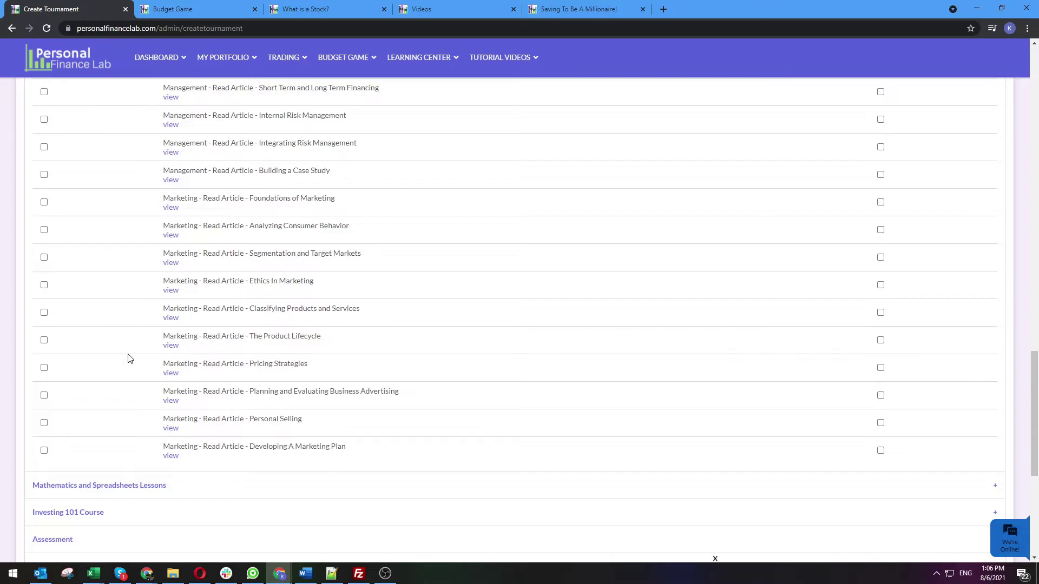
scroll(130, 359, "down", 1)
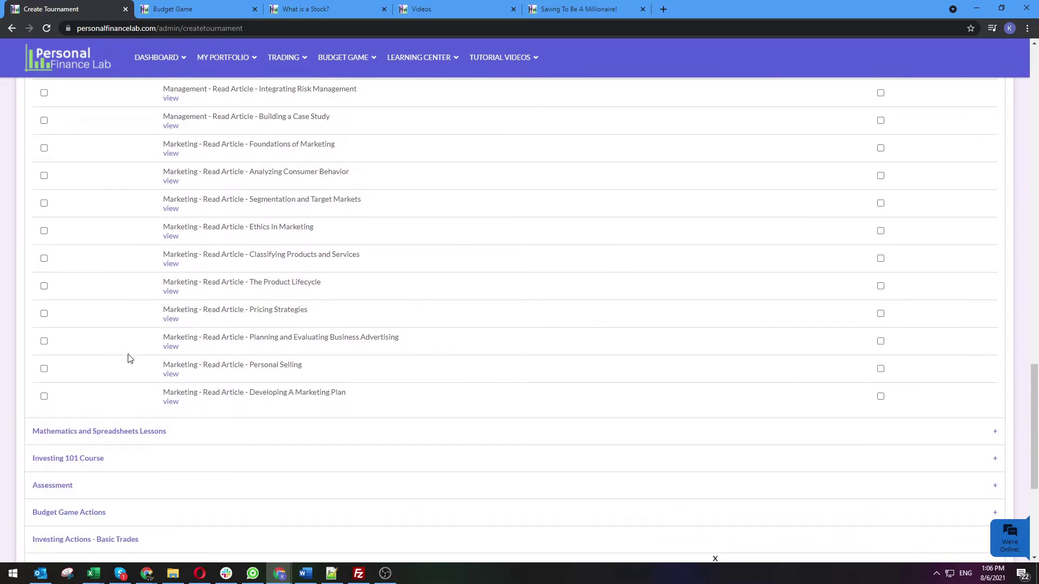
scroll(130, 359, "up", 1)
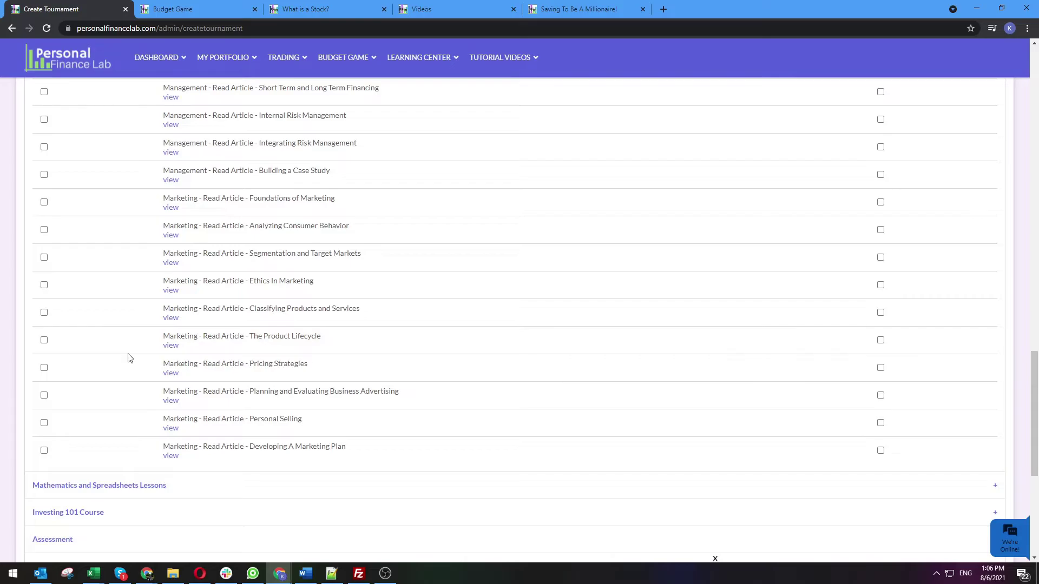
Expand Mathematics and Spreadsheets Lessons, then Investing 101 Course to show its chapter readings and vocabulary quizzes
scroll(129, 358, "down", 2)
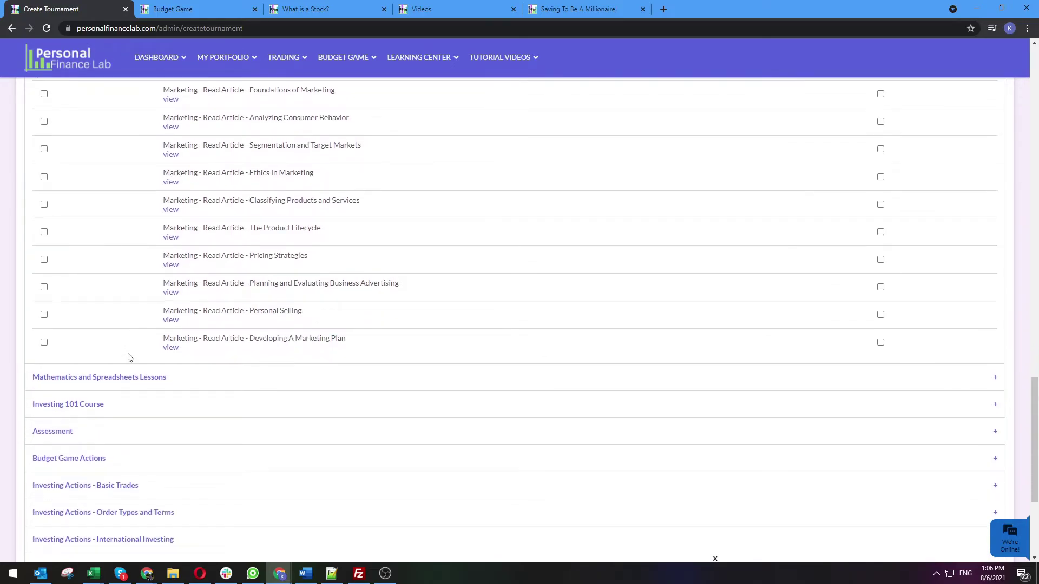
scroll(129, 359, "up", 1)
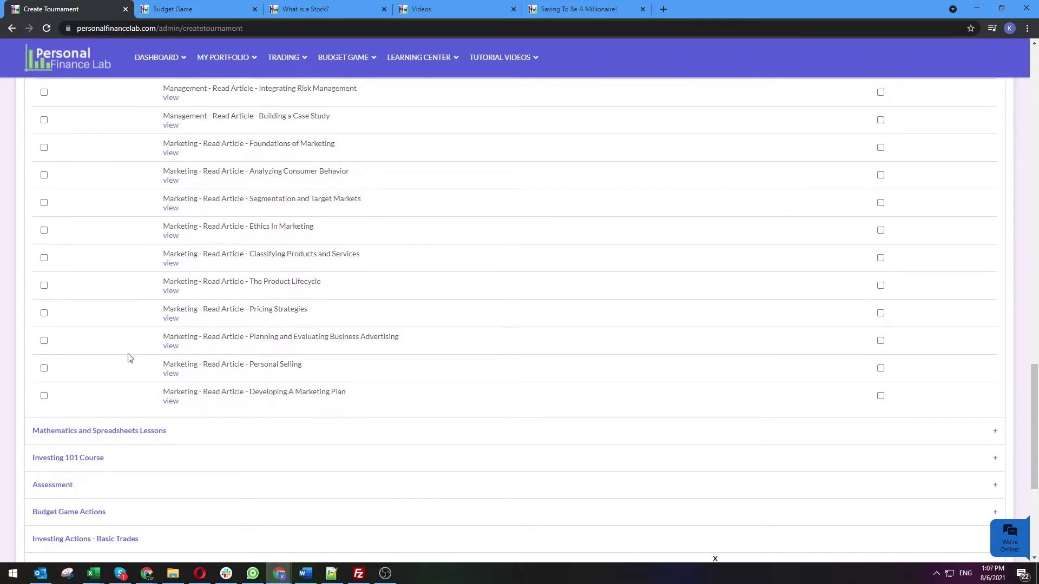
scroll(129, 358, "down", 2)
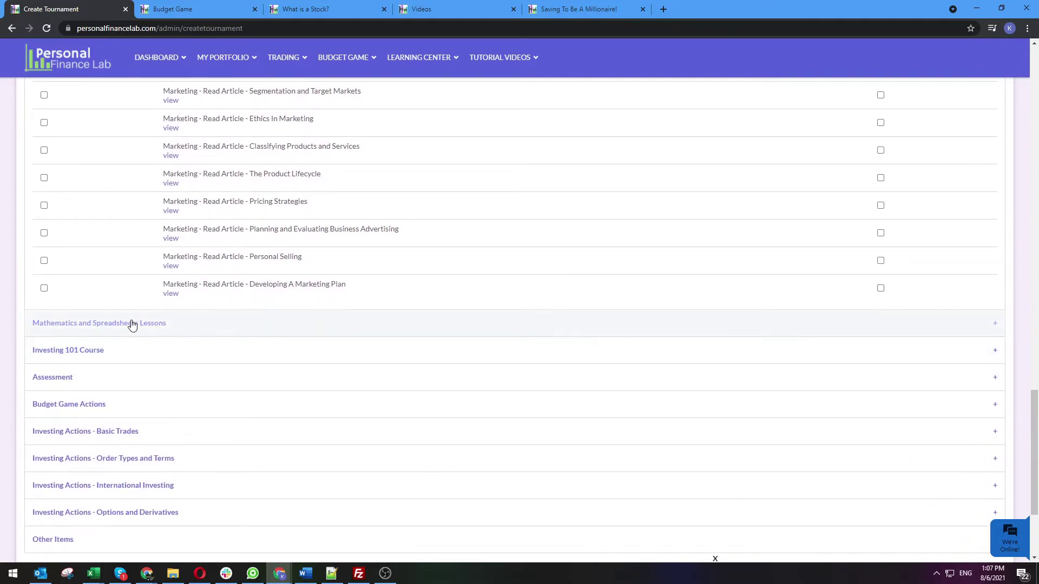
left_click(132, 325)
scroll(133, 201, "up", 2)
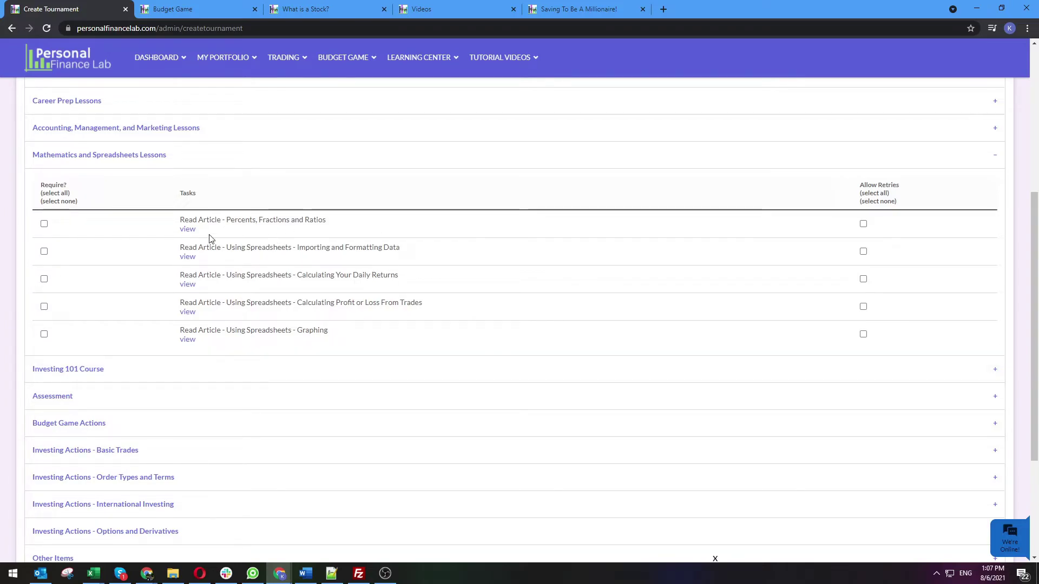
left_click(264, 376)
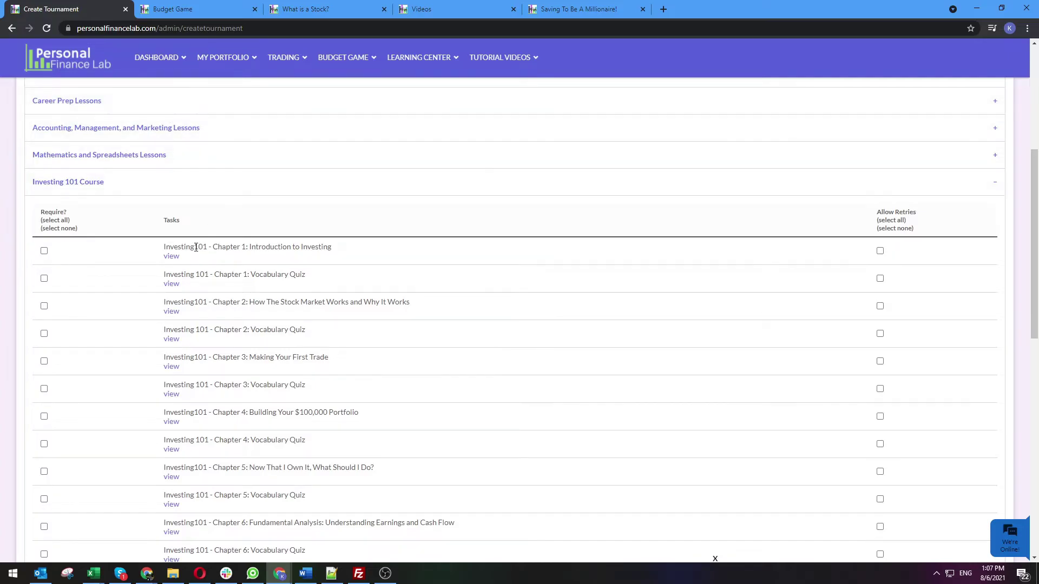
scroll(184, 249, "up", 3)
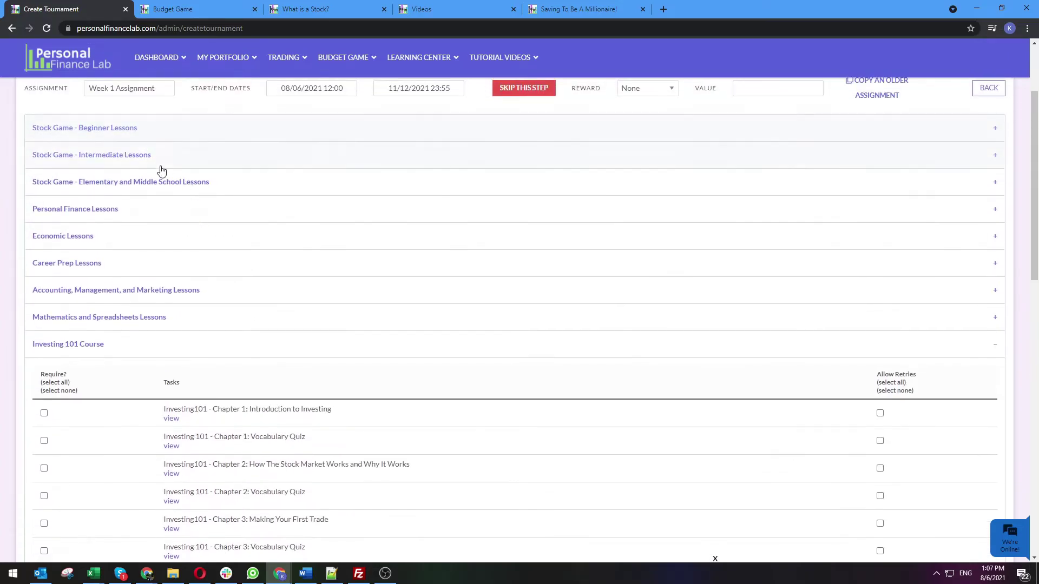
scroll(216, 306, "down", 2)
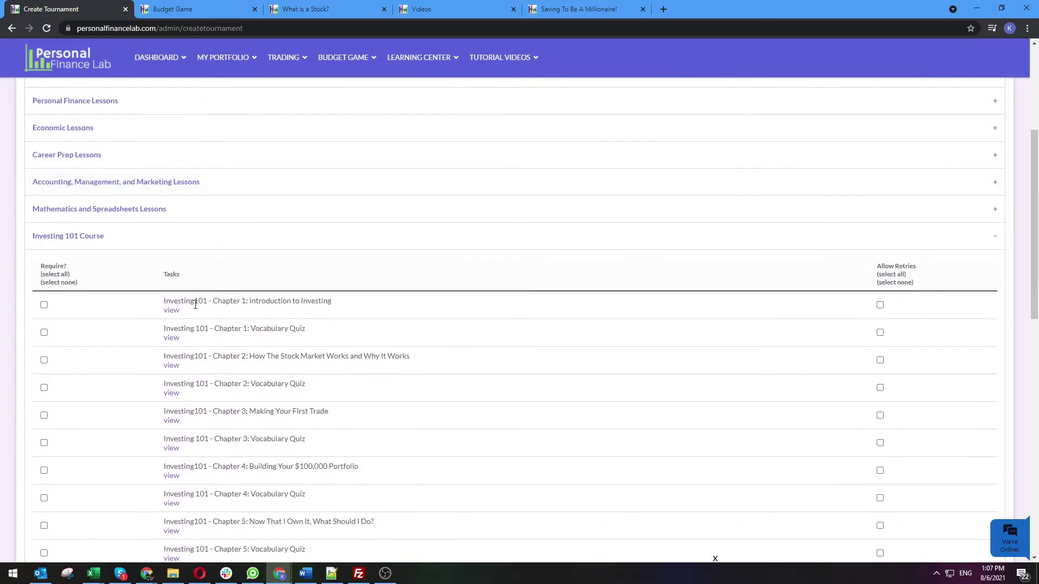
left_click(172, 312)
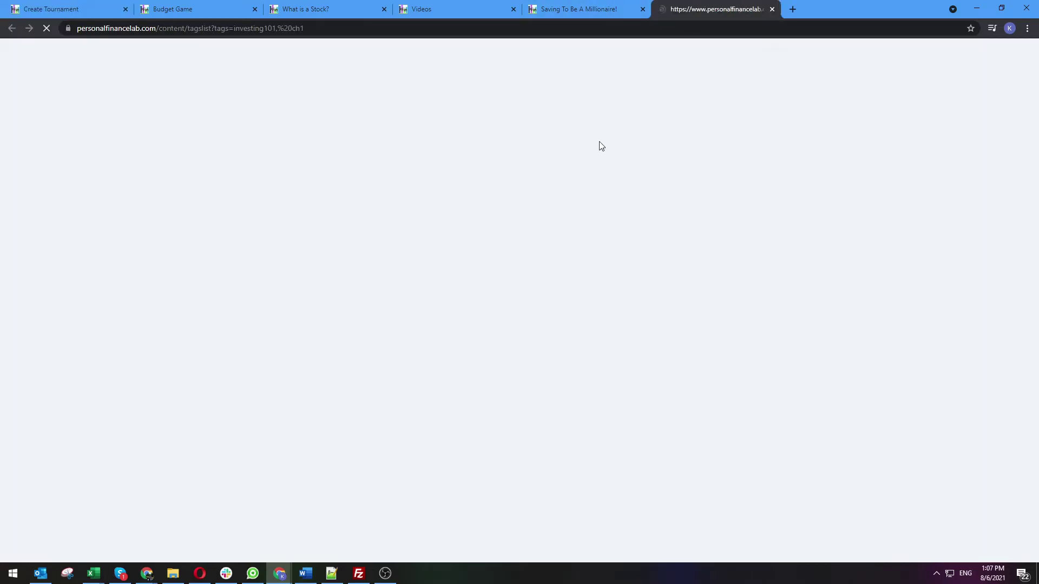
scroll(293, 254, "down", 6)
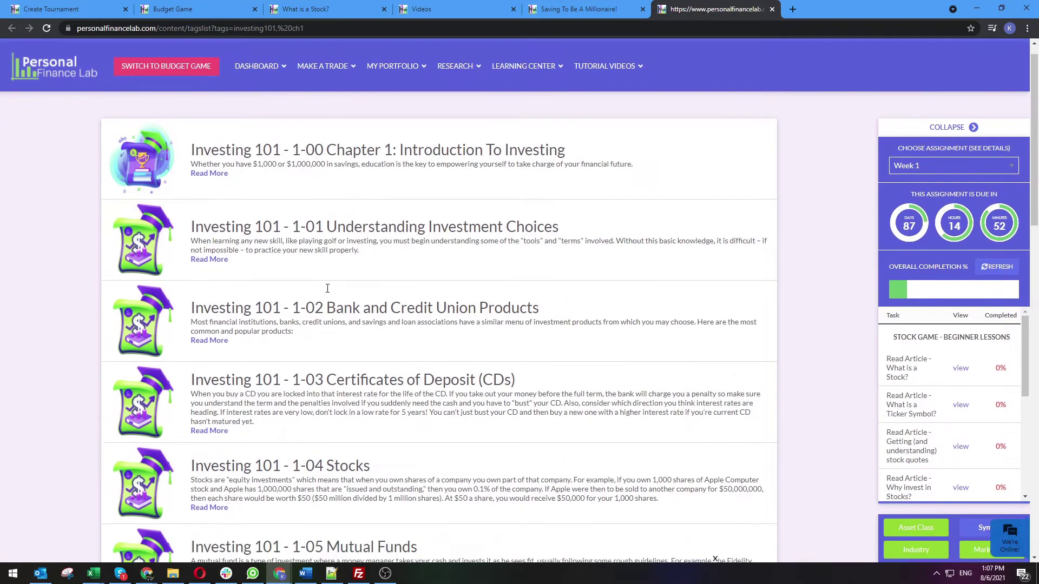
scroll(328, 242, "down", 7)
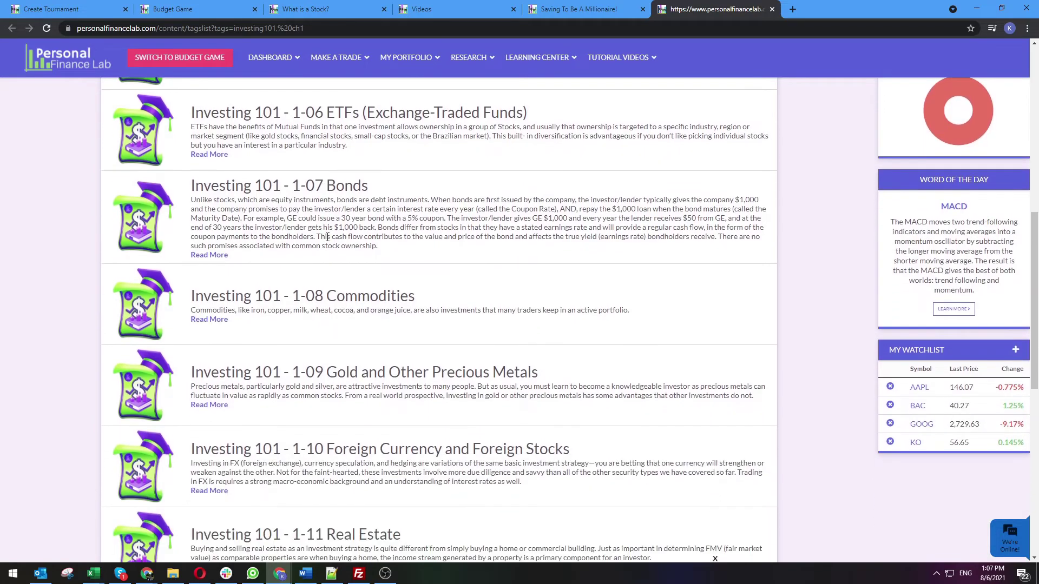
scroll(327, 237, "down", 5)
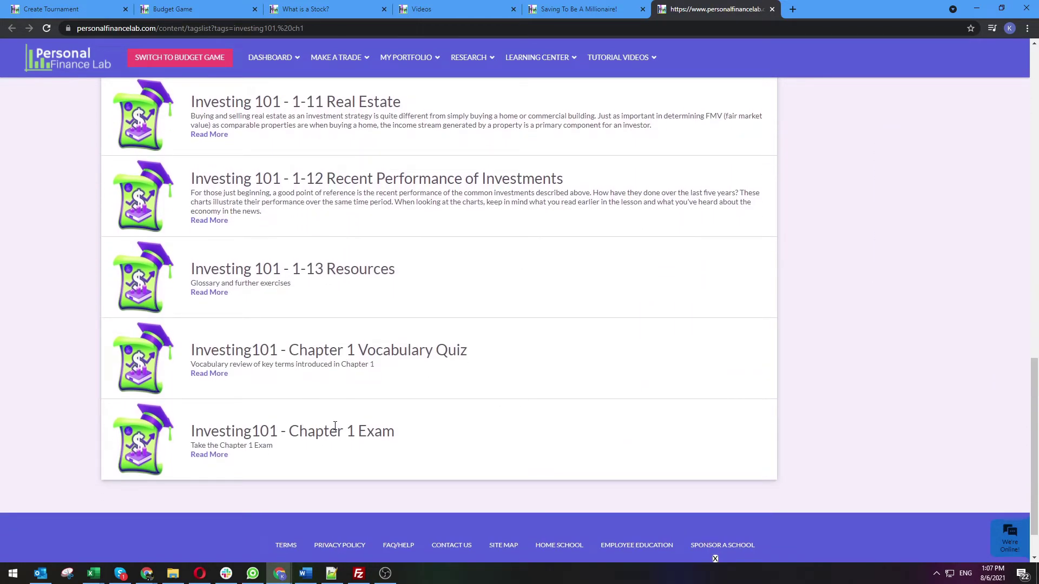
left_click(772, 10)
Back on the challenge setup page, expand the Investing Actions - Basic Trades tasks
left_click(45, 6)
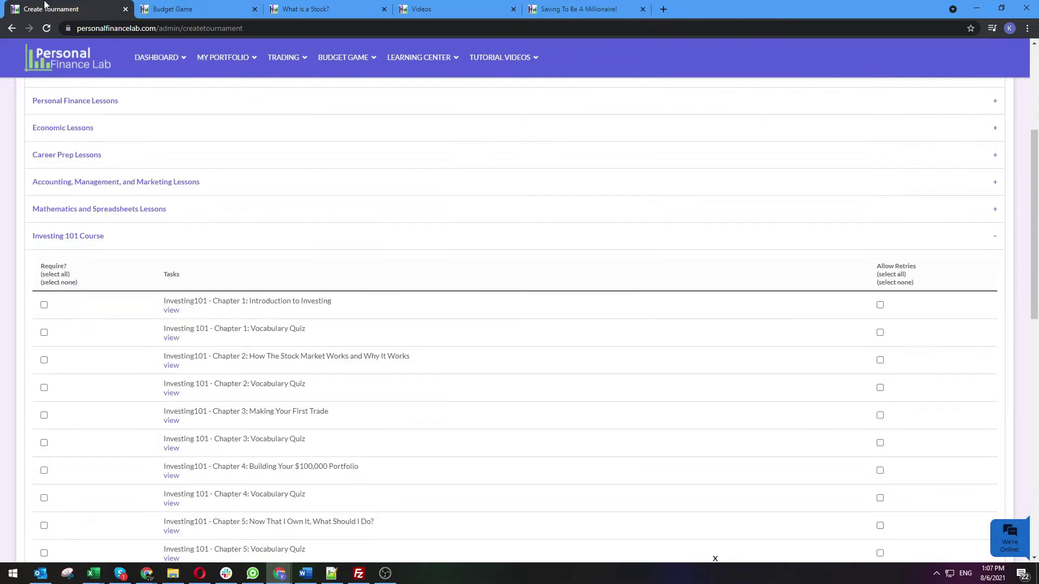
scroll(291, 401, "down", 2)
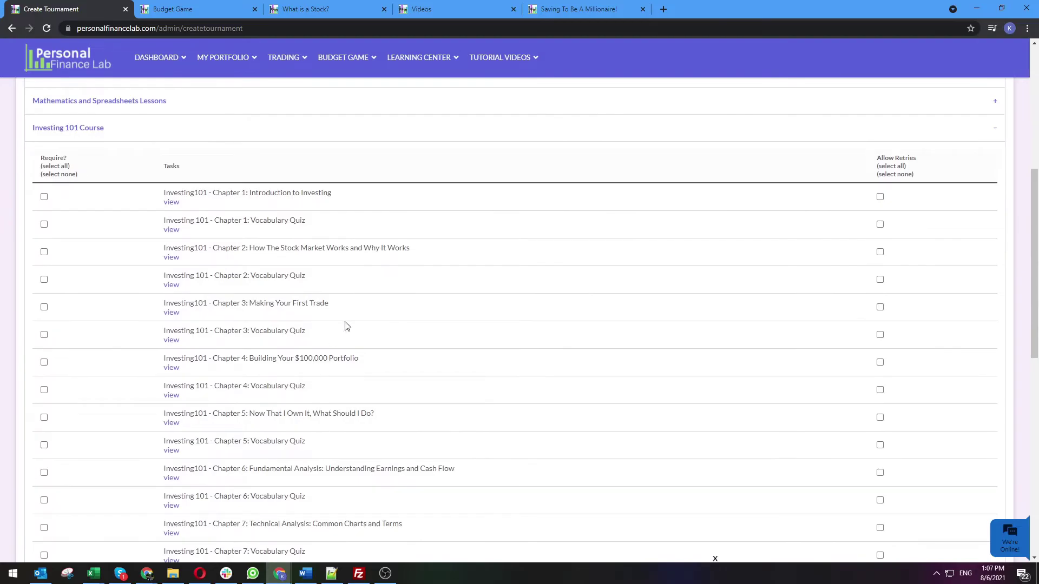
scroll(178, 441, "down", 6)
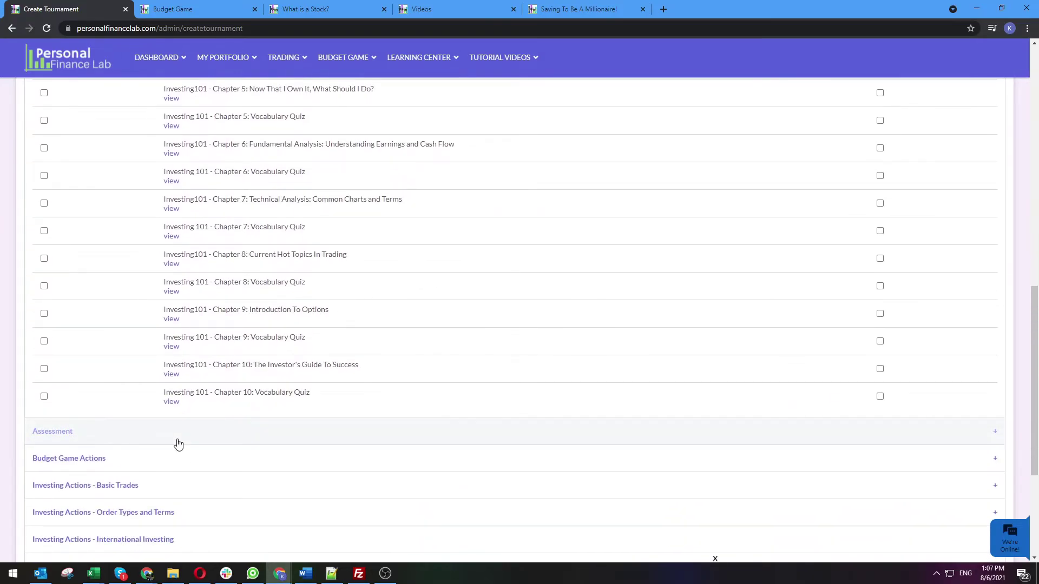
scroll(178, 444, "down", 2)
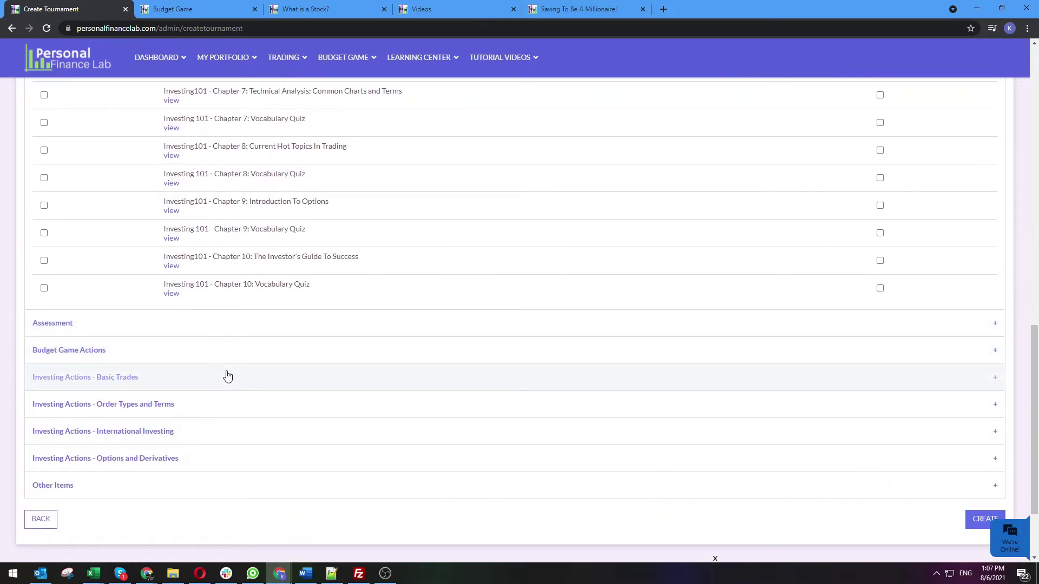
left_click(245, 383)
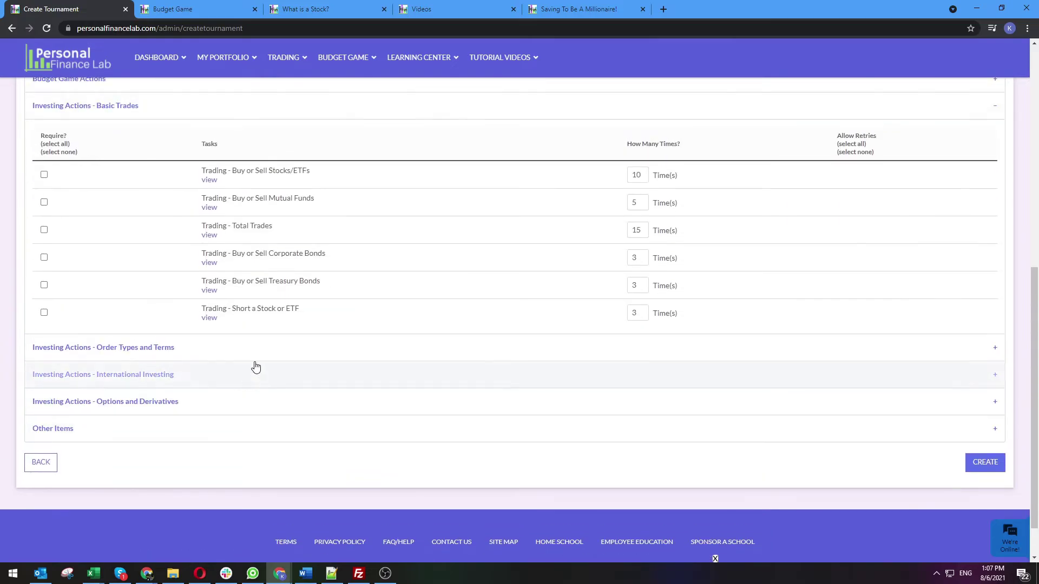
Expand Budget Game Actions and Assessment, revealing the final assessment and Financial Literacy Pre-/Post-Tests
scroll(401, 374, "up", 2)
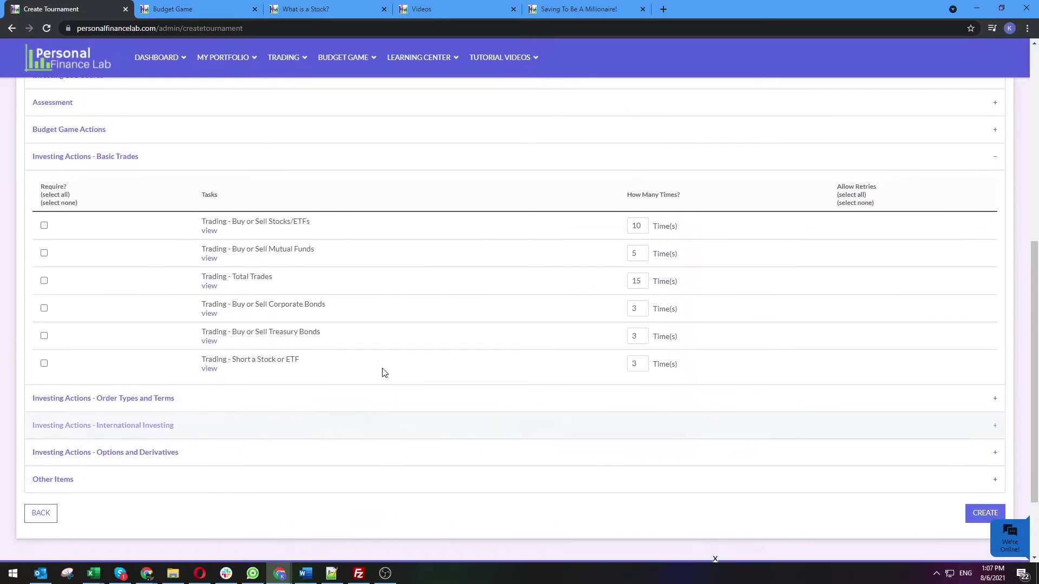
left_click(244, 197)
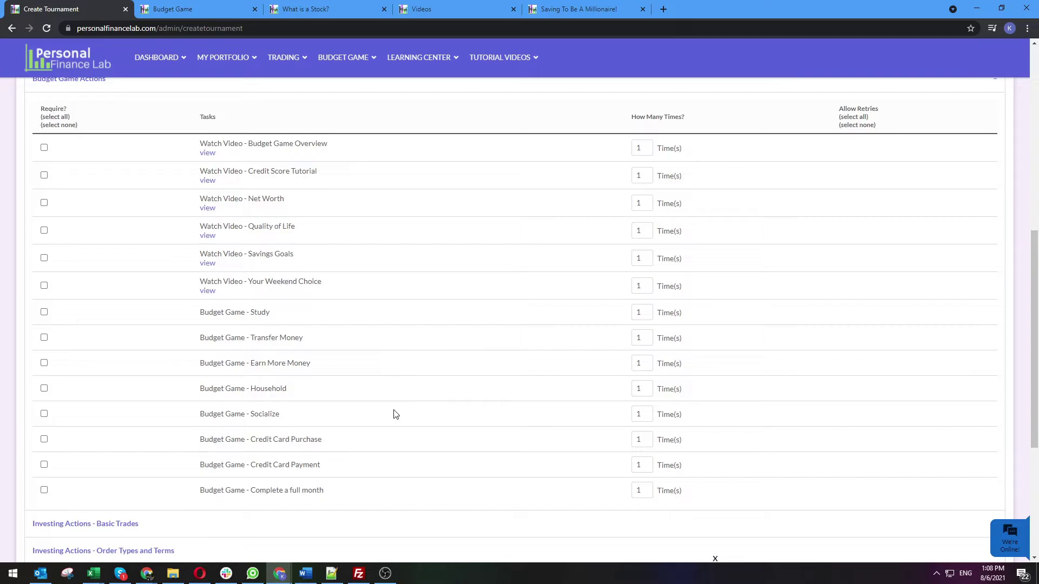
scroll(396, 414, "up", 1)
scroll(399, 405, "up", 1)
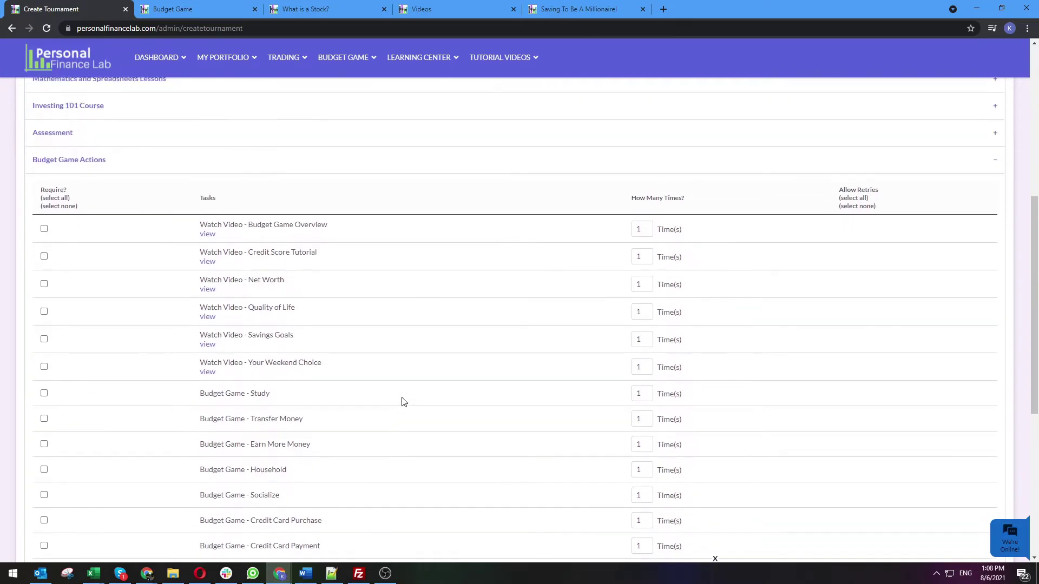
left_click(313, 168)
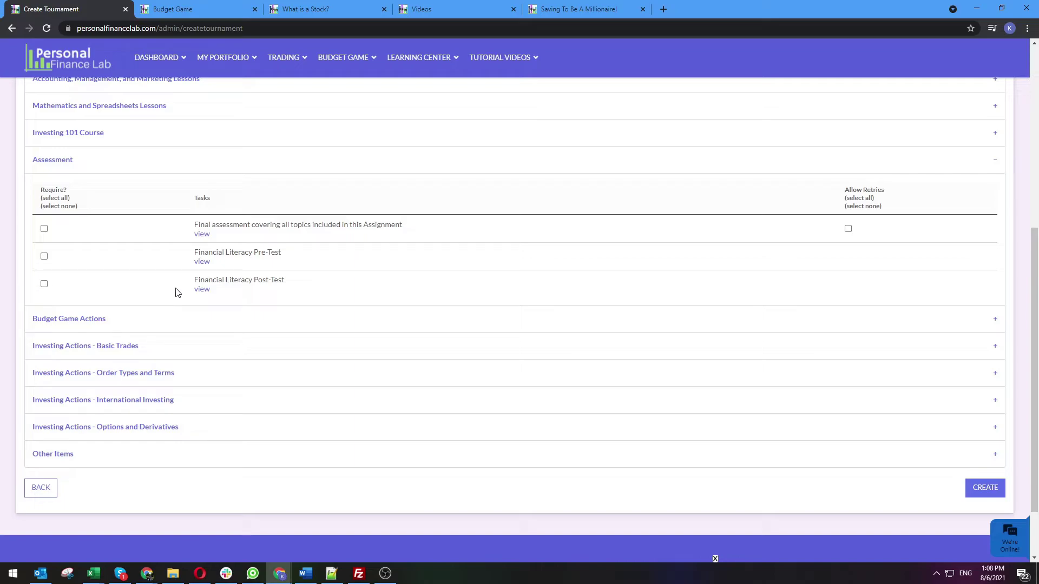
scroll(507, 362, "up", 10)
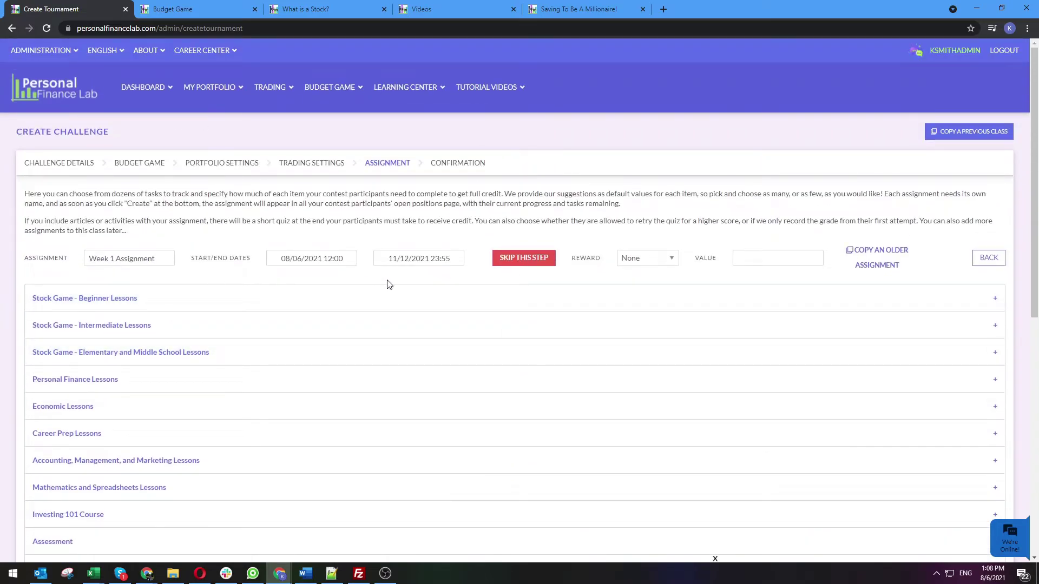
scroll(308, 264, "down", 15)
scroll(372, 262, "up", 5)
scroll(372, 262, "down", 3)
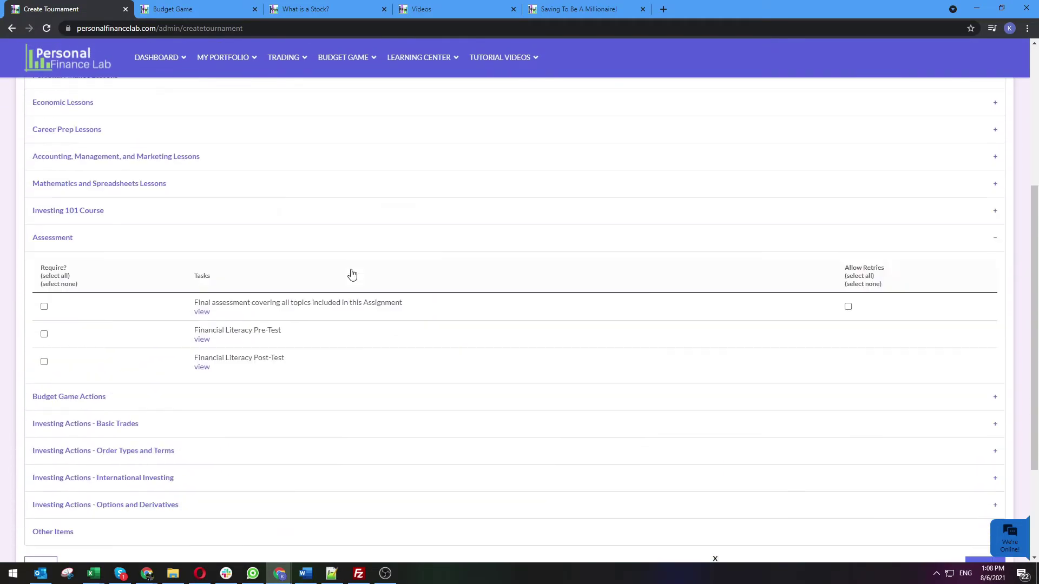
scroll(360, 274, "up", 10)
Expand the Stock Game - Beginner Lessons tasks
left_click(133, 303)
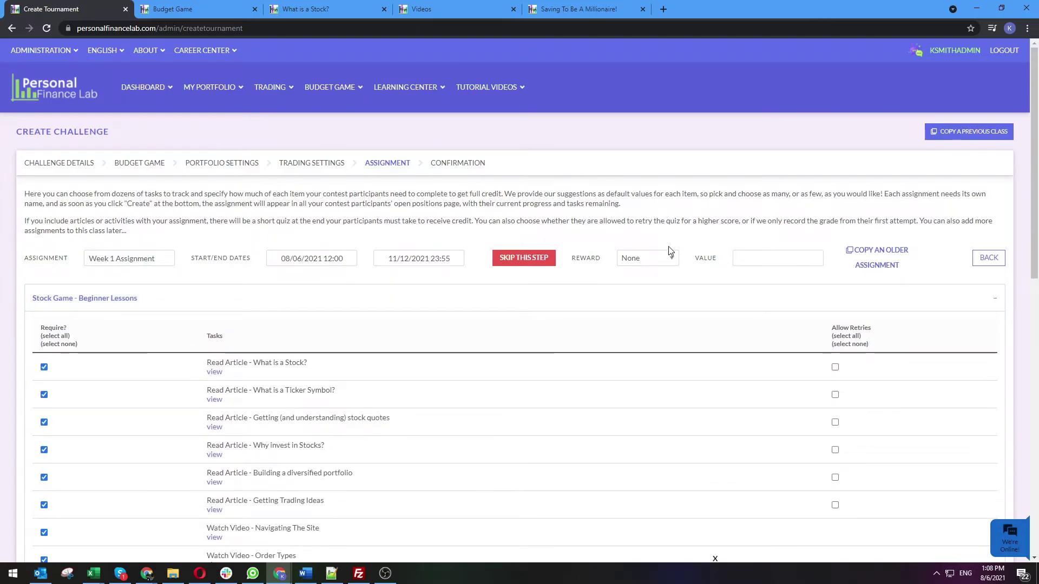
scroll(146, 206, "down", 3)
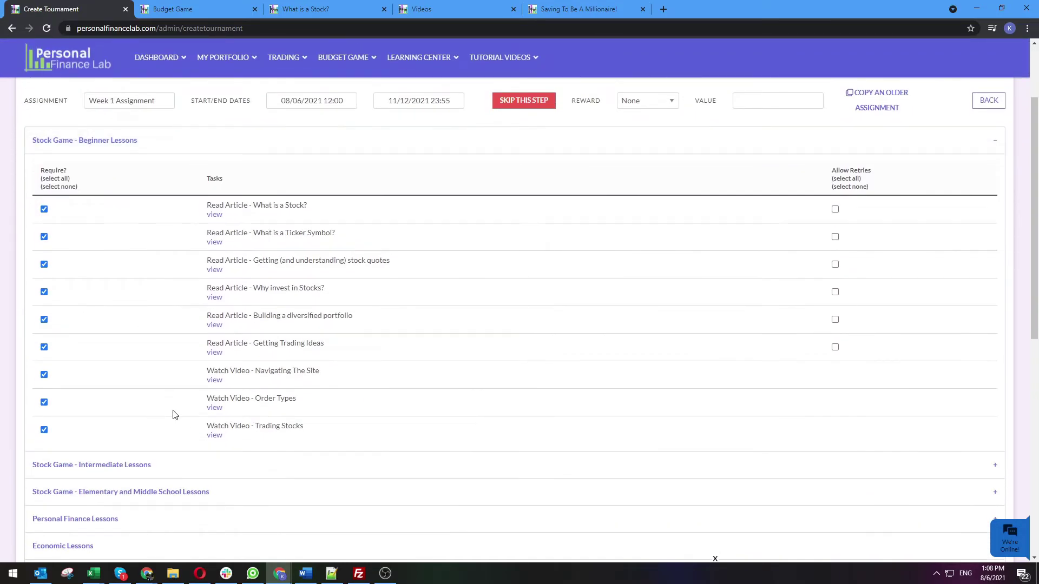
scroll(174, 413, "up", 3)
Set the assignment reward to StockGame with a value of 100
left_click(656, 259)
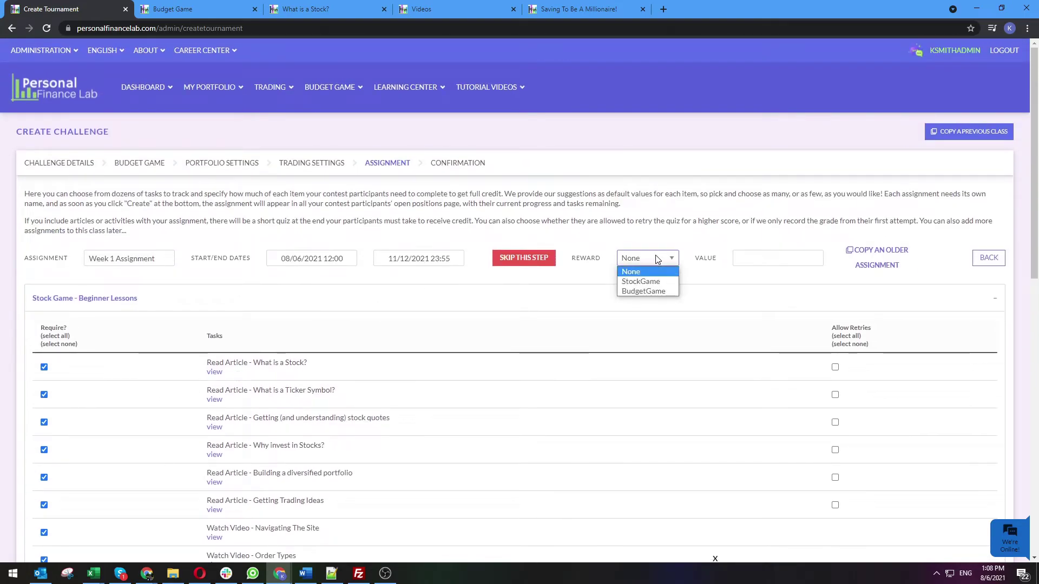
left_click(656, 282)
left_click(758, 254)
type("100")
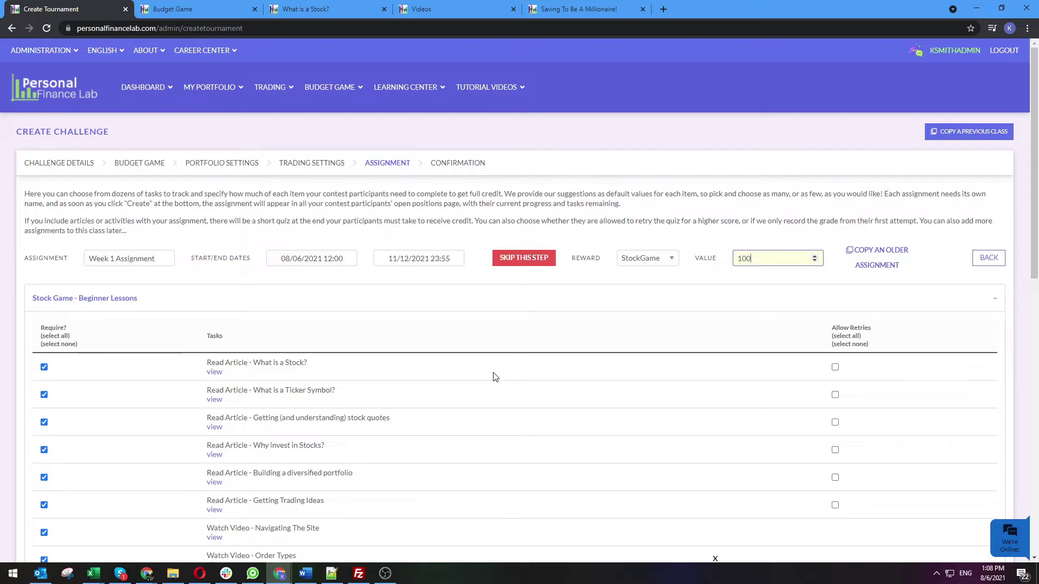
scroll(496, 377, "down", 3)
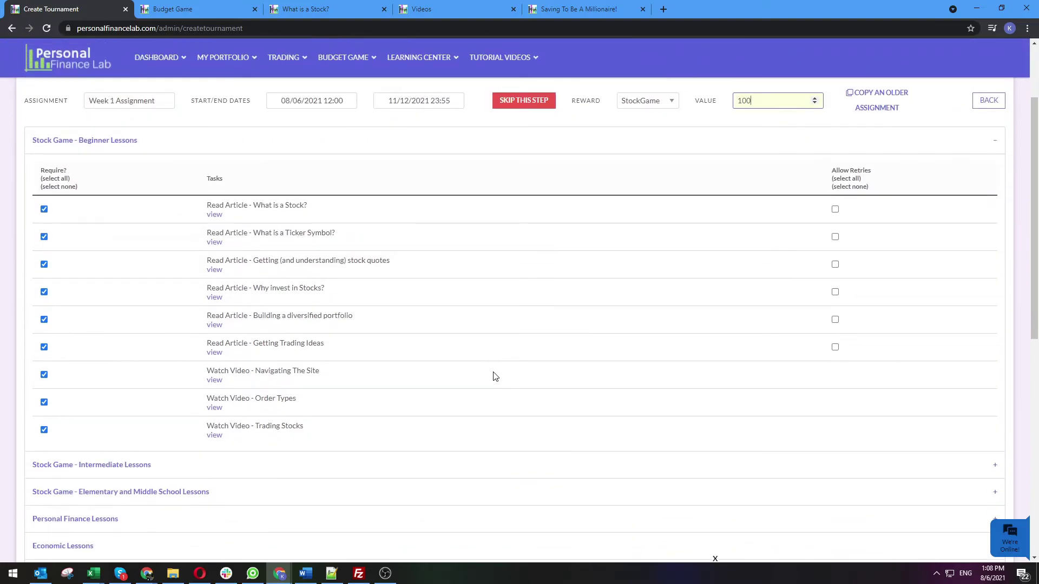
scroll(496, 377, "up", 2)
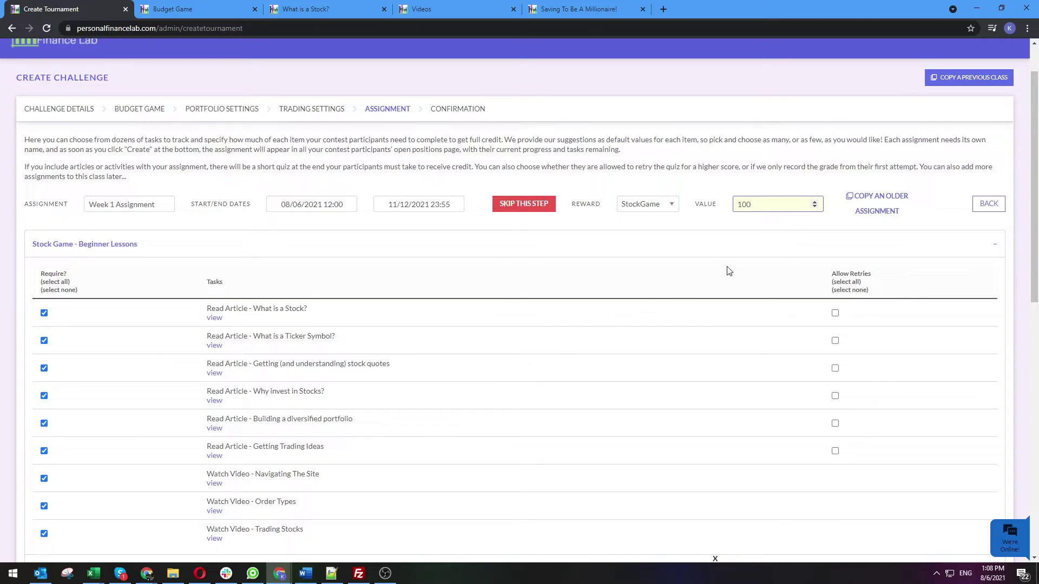
scroll(728, 271, "down", 10)
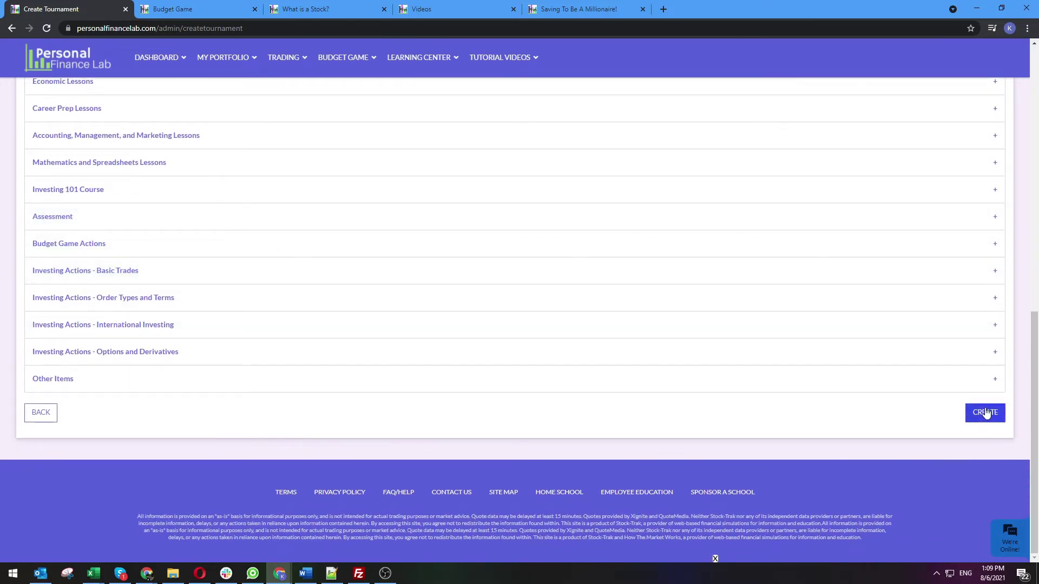
Create the challenge and test its registration link in a private window showing the Intro to Business sign-up form
left_click(985, 414)
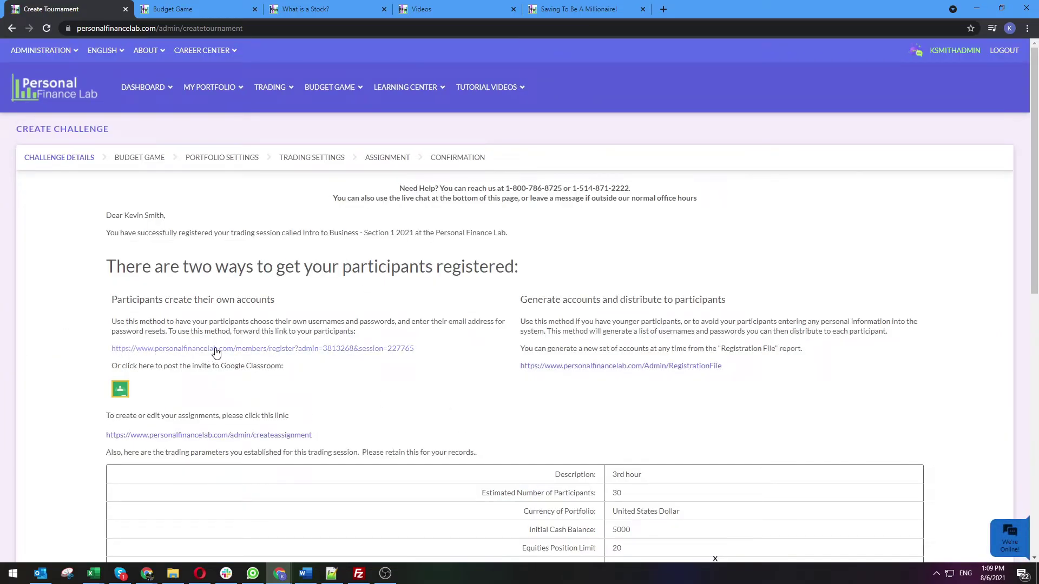
left_click_drag(422, 352, 106, 352)
key("ctrl+c")
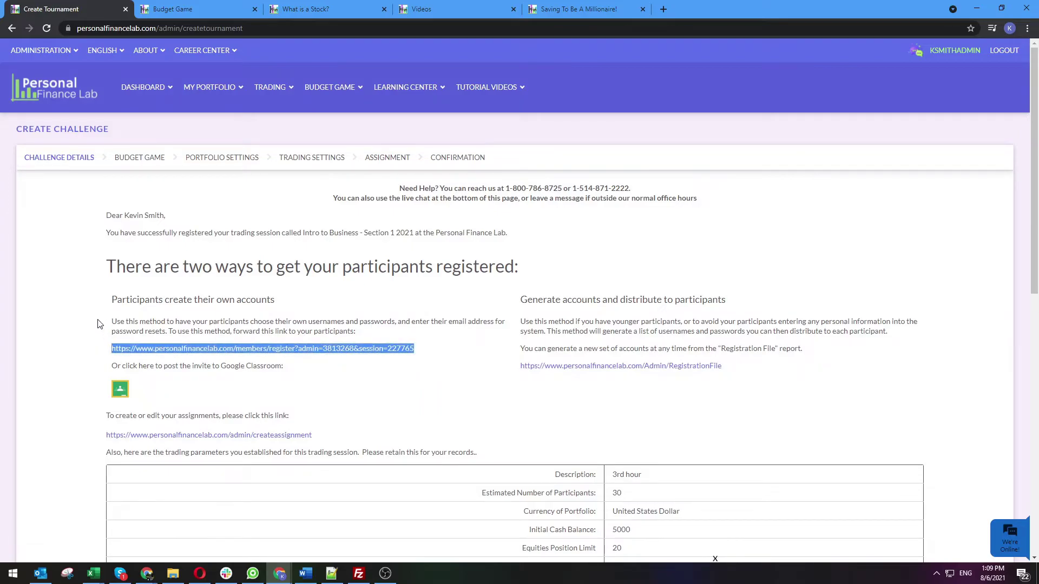
left_click(1026, 28)
left_click(943, 61)
key("ctrl+v")
key("Return")
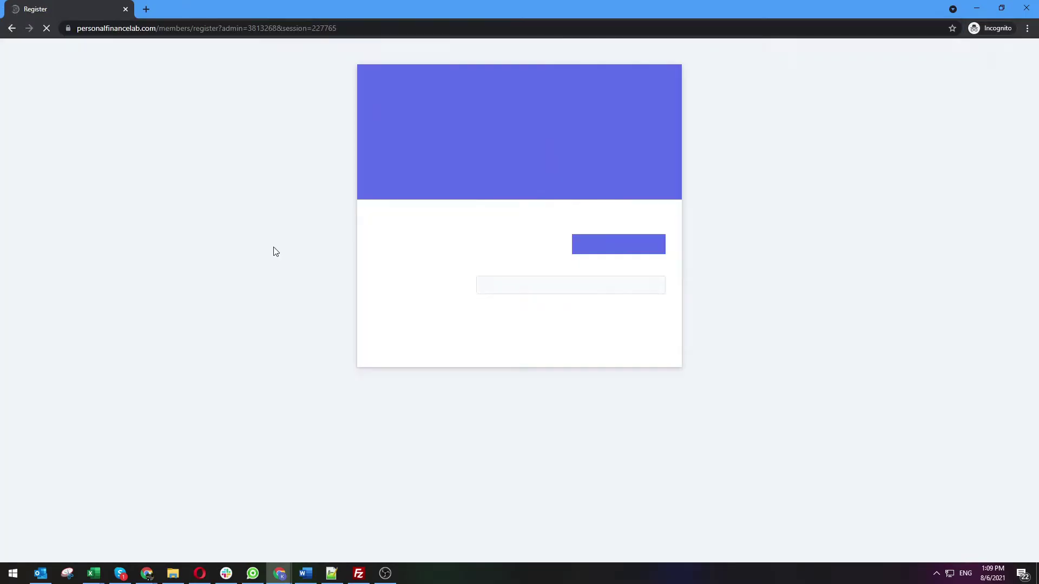
scroll(232, 350, "down", 2)
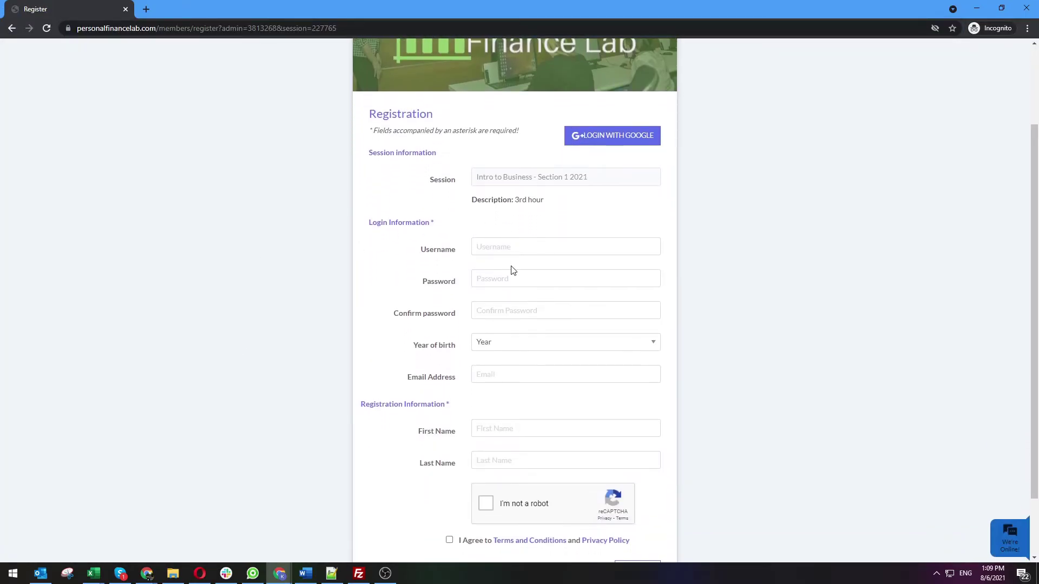
scroll(351, 346, "down", 1)
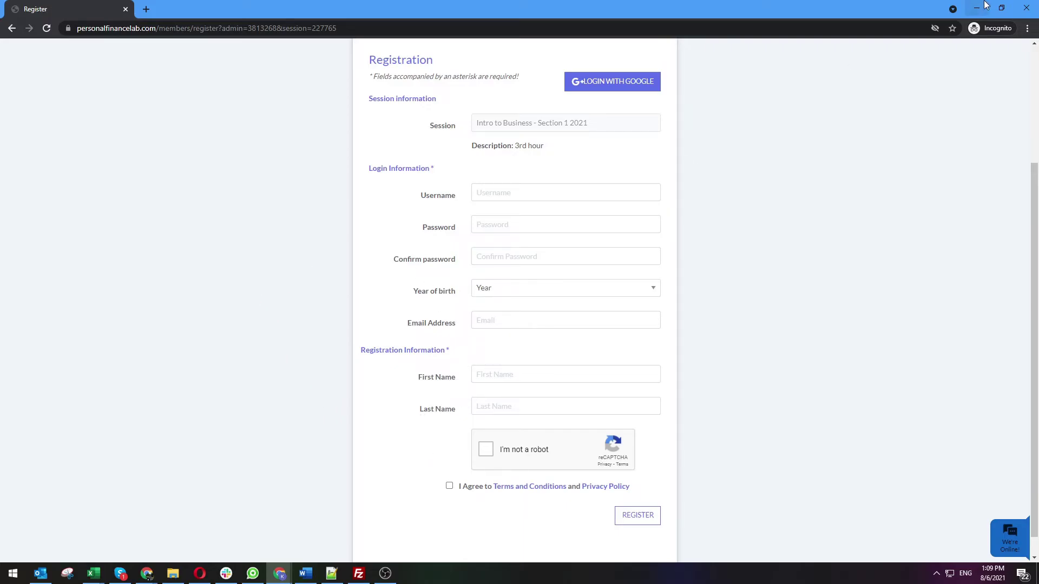
left_click(1027, 8)
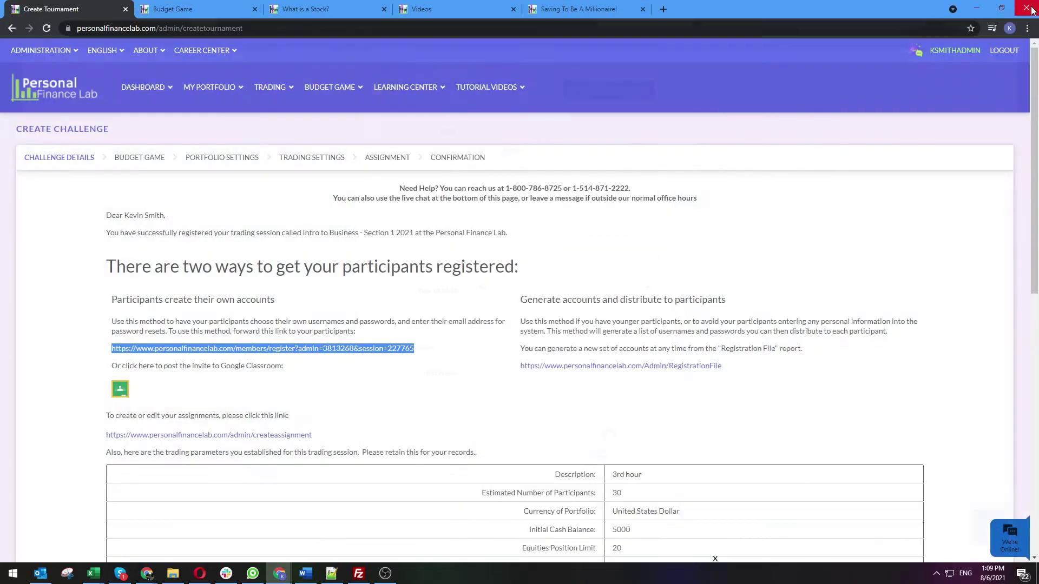
left_click(241, 267)
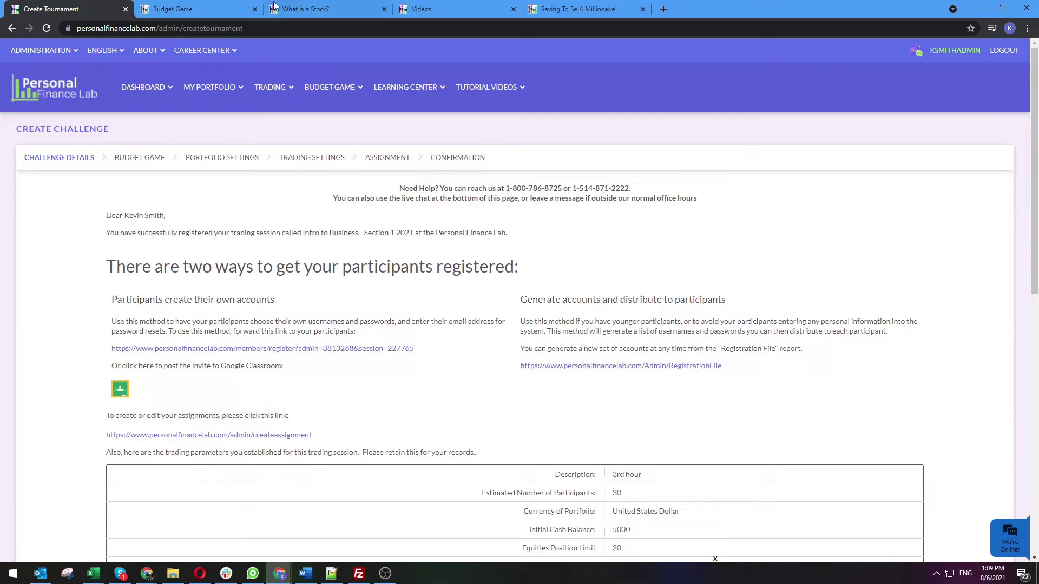
Open the Intro to Business dashboard, reviewing the Week 1 article tasks at 0% and the empty Announcements
left_click(146, 86)
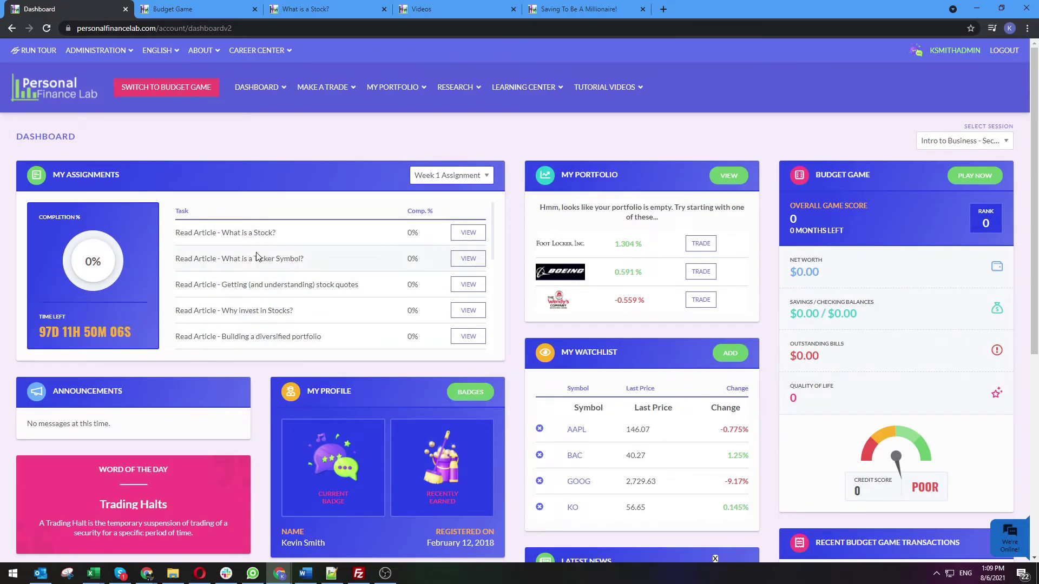
scroll(264, 244, "down", 6)
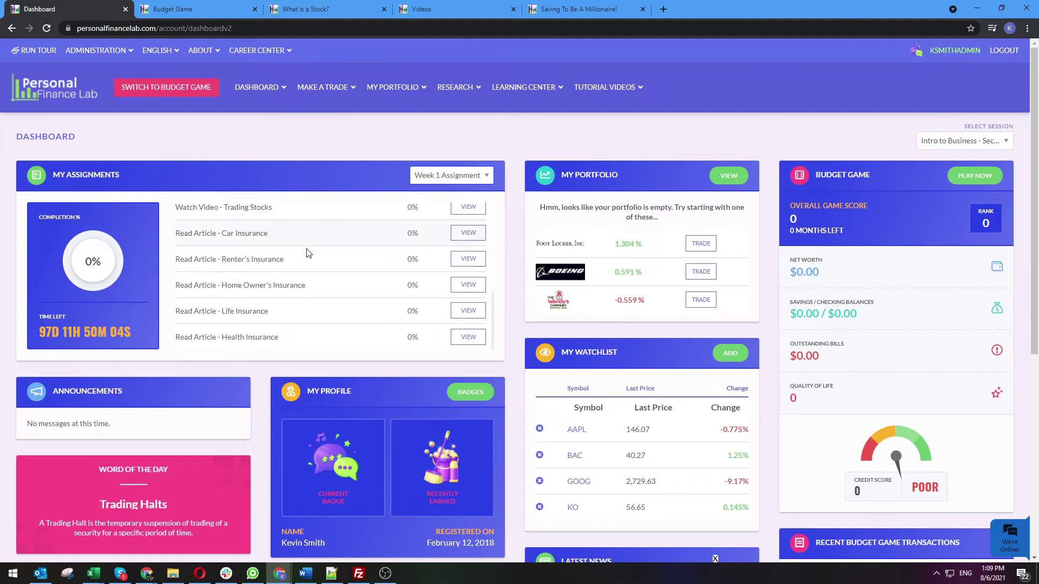
scroll(308, 252, "up", 6)
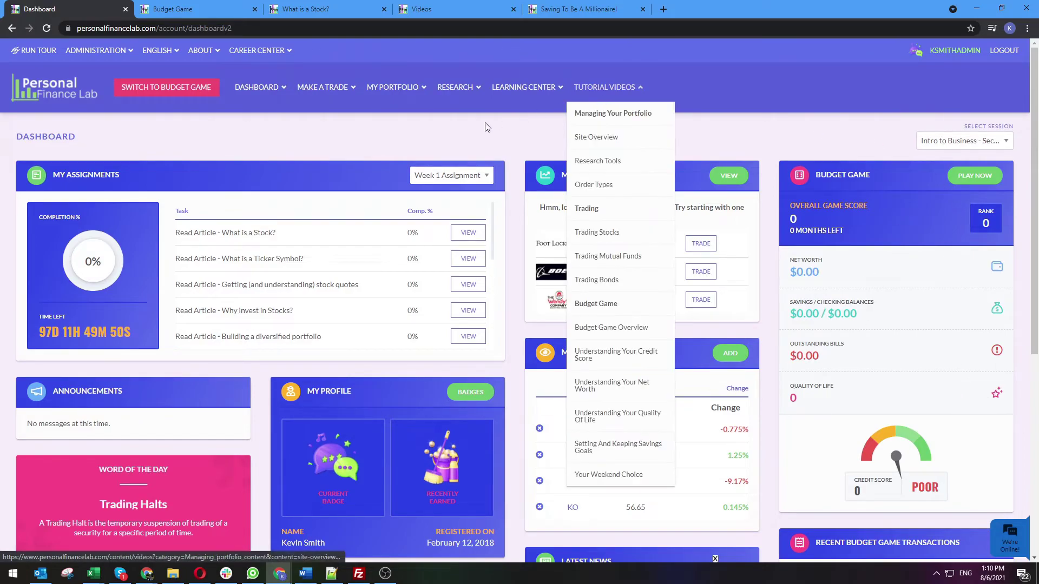
triple_click(47, 427)
scroll(48, 427, "down", 1)
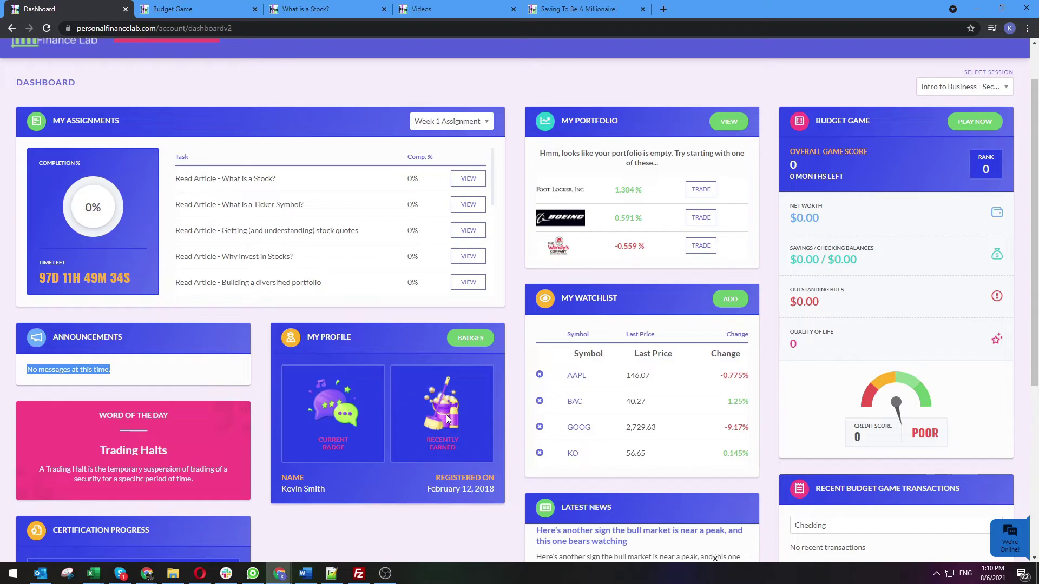
Review the earned and in-progress achievement badges, then go to Trade Stocks from the Trading menu
left_click(460, 340)
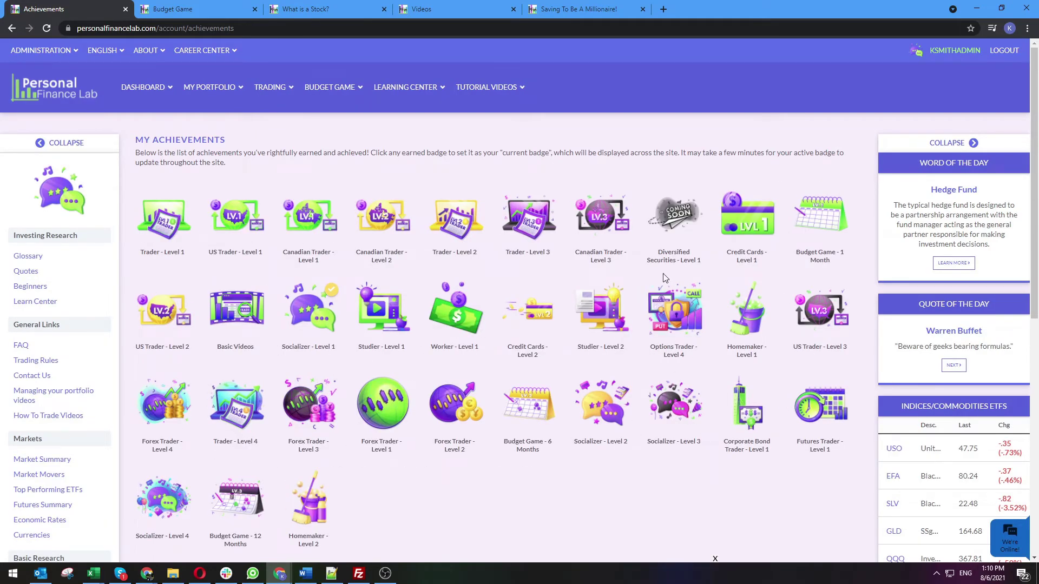
scroll(425, 349, "down", 7)
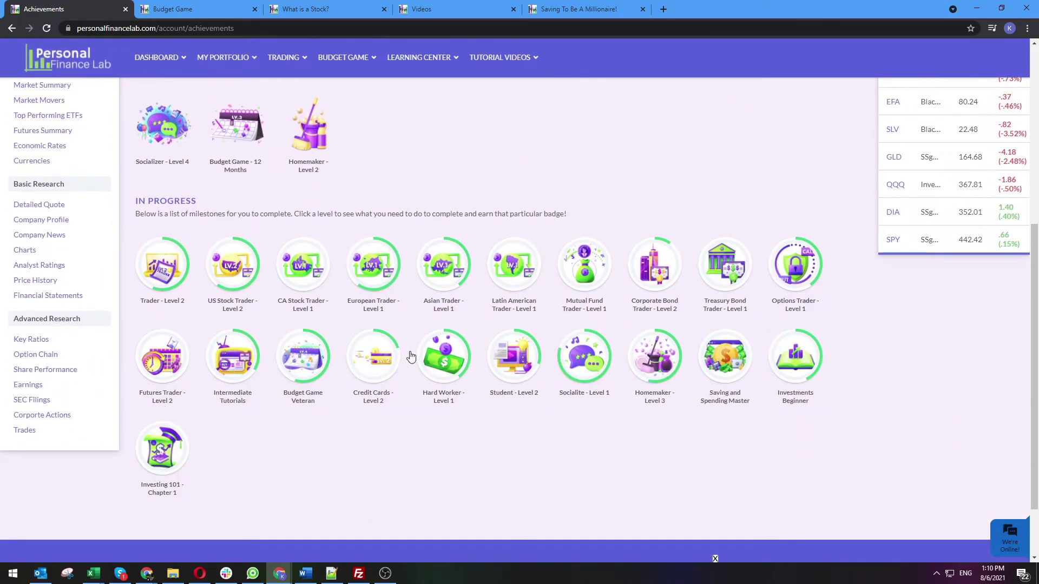
scroll(250, 366, "up", 7)
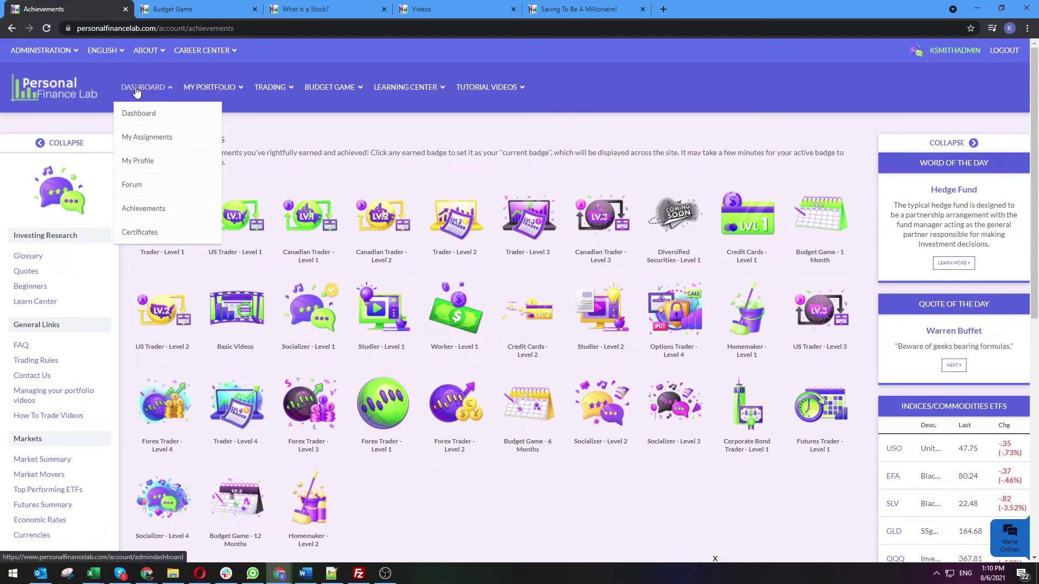
mouse_move(245, 87)
left_click(274, 111)
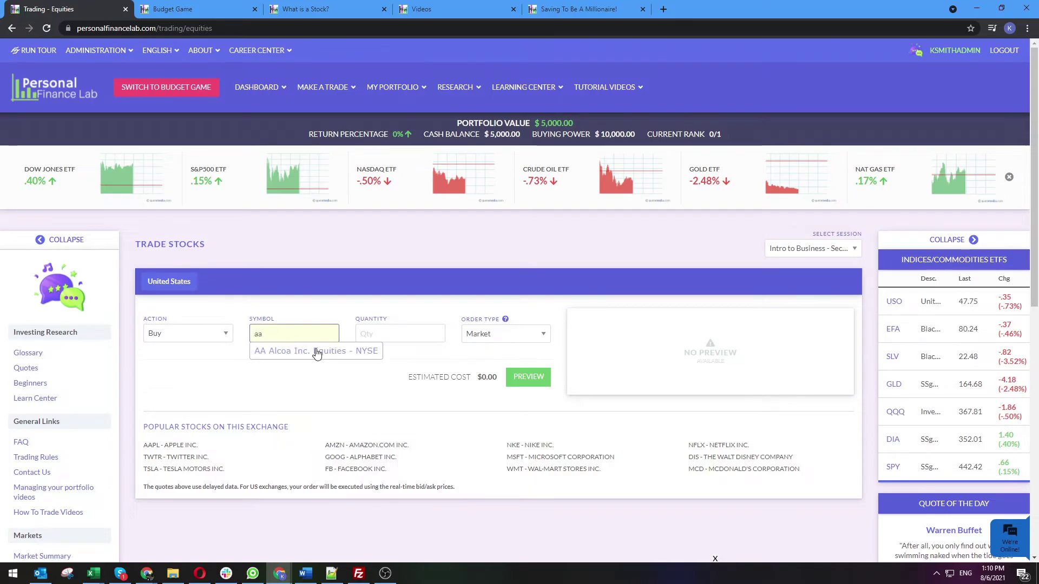
Load Apple (AAPL) as the stock to trade
left_click(316, 351)
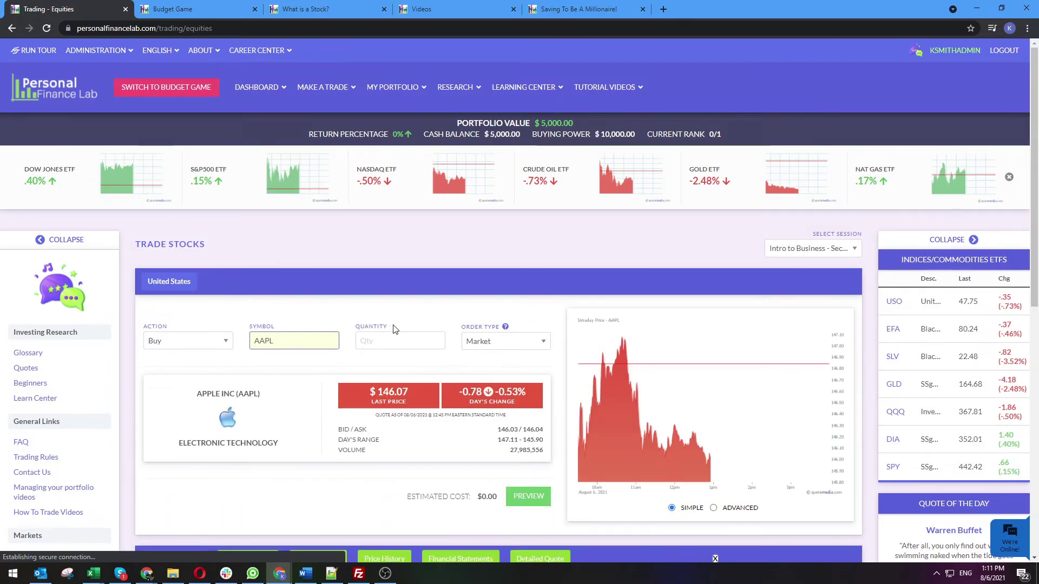
key("Tab")
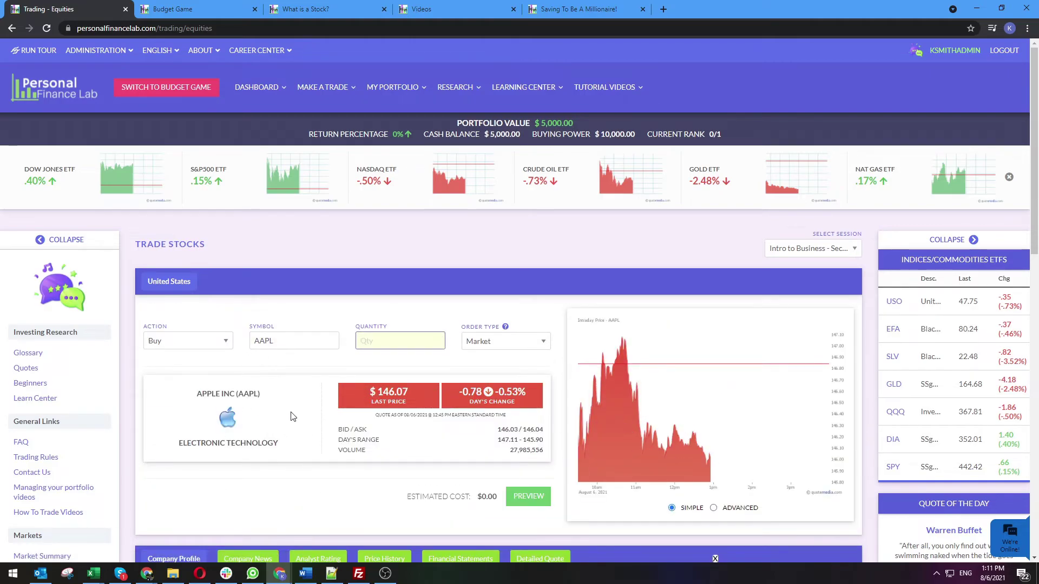
scroll(295, 417, "down", 4)
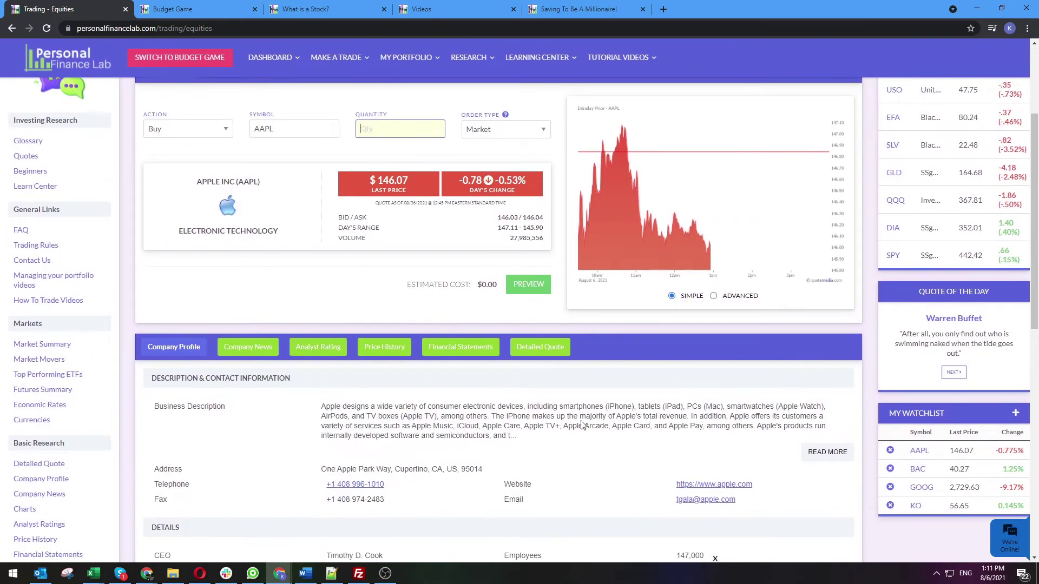
Review AAPL's analyst rating, financial statements, price history and detailed quote
left_click(316, 347)
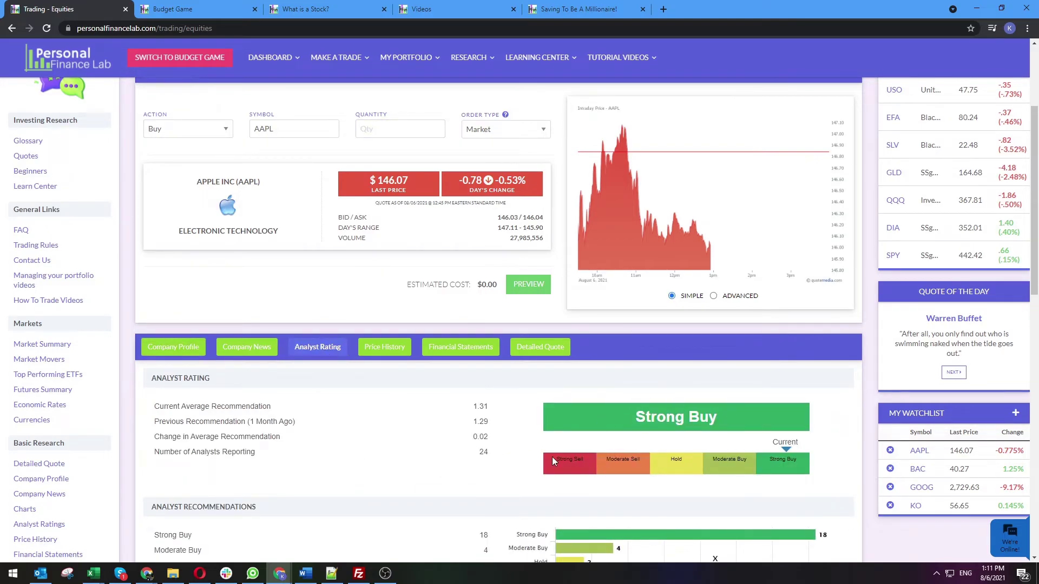
left_click(456, 348)
left_click(381, 383)
left_click(499, 384)
left_click(498, 383)
left_click(366, 346)
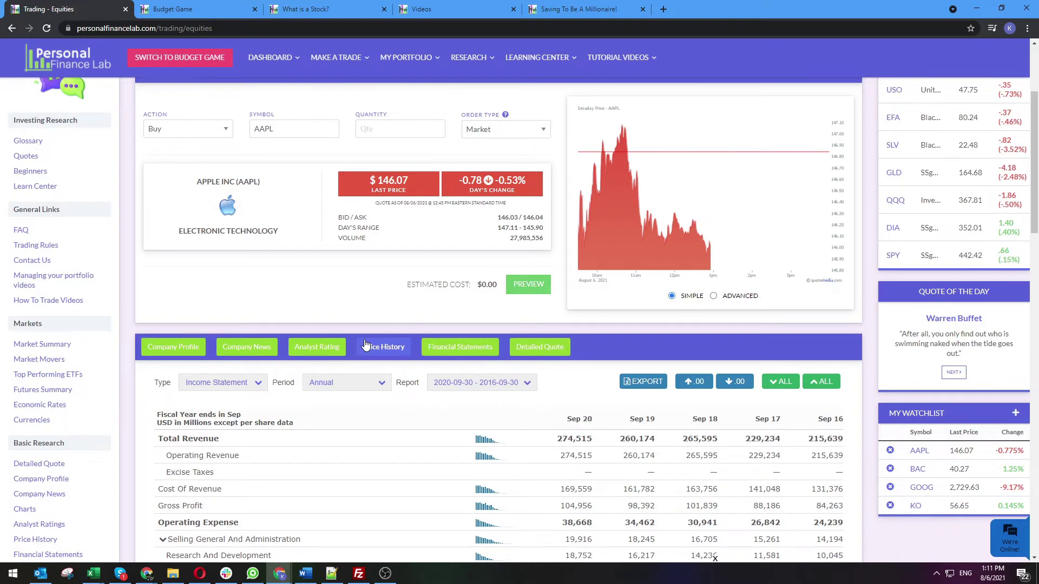
scroll(347, 401, "down", 2)
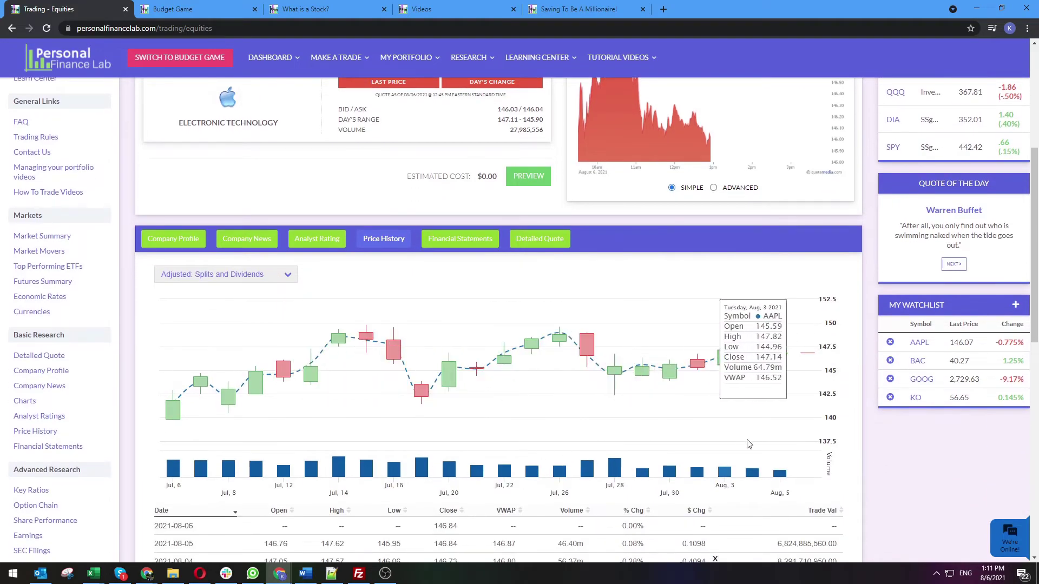
left_click(558, 246)
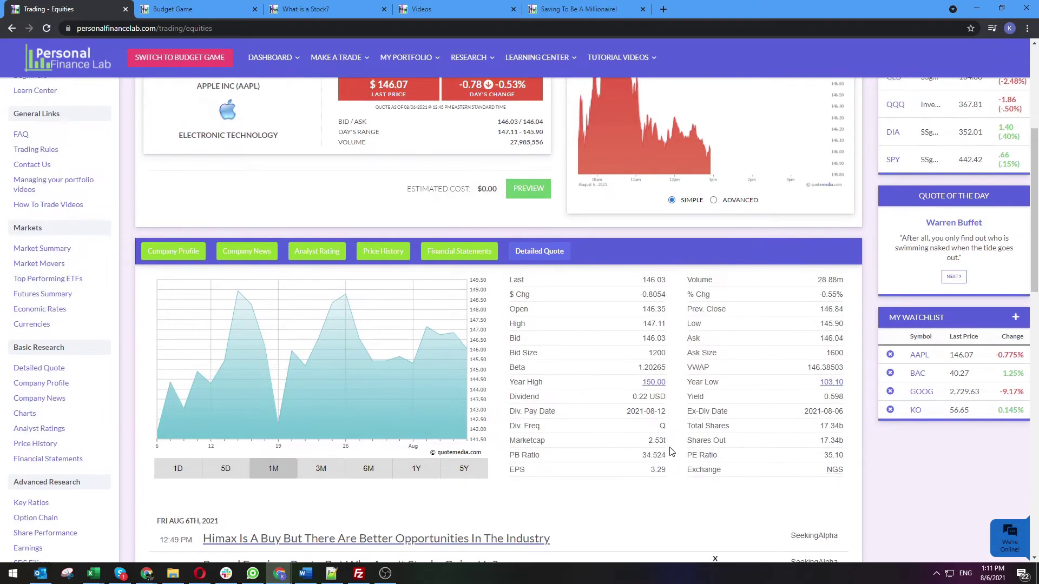
scroll(671, 451, "up", 3)
Buy 1 AAPL share at market with the note 'Great lon', then view Open Positions
left_click(397, 184)
type("1")
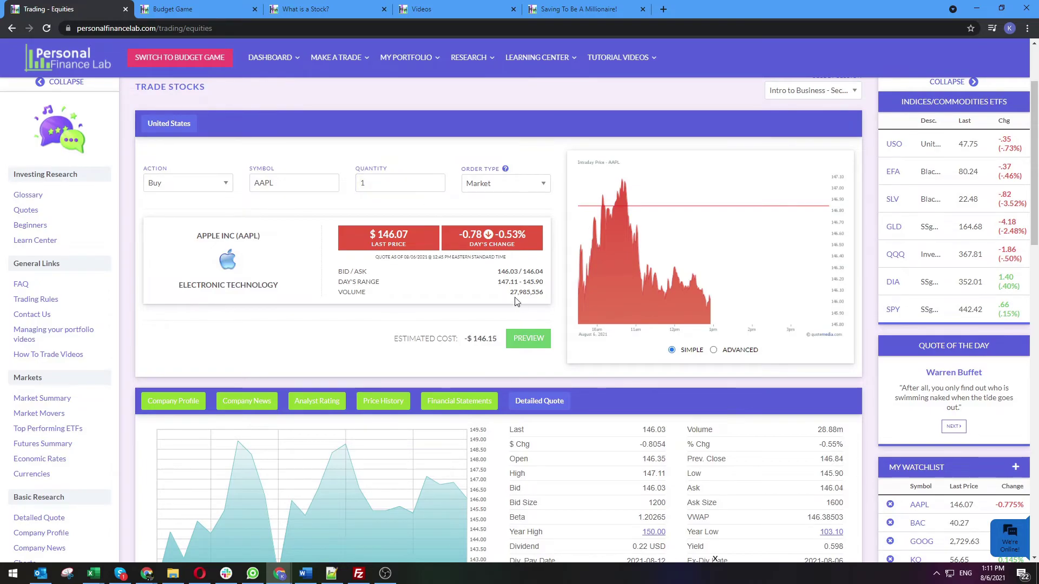
left_click(528, 339)
left_click(264, 291)
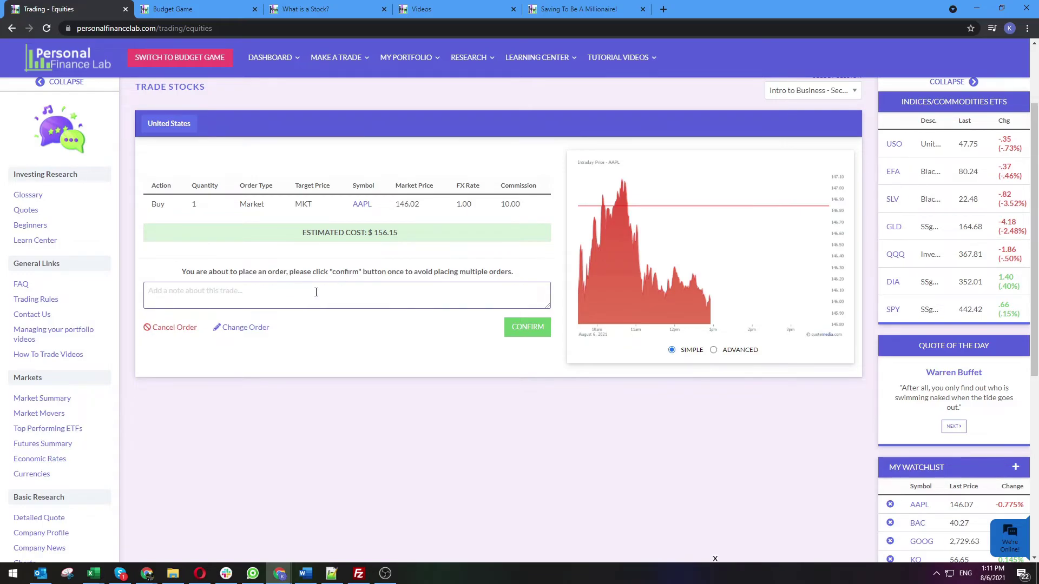
type("Great long-term potential!")
left_click(520, 326)
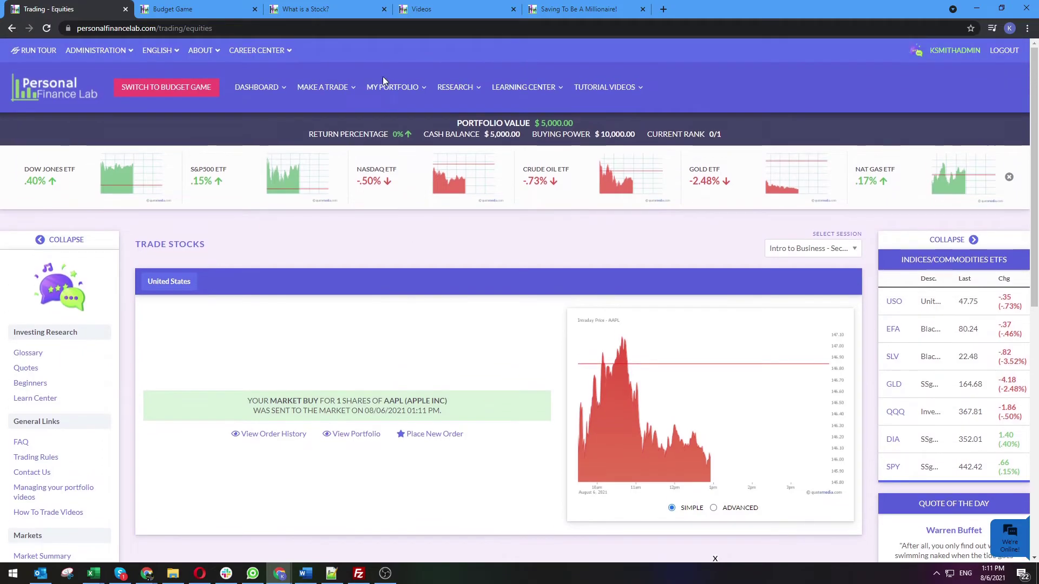
mouse_move(392, 87)
left_click(395, 112)
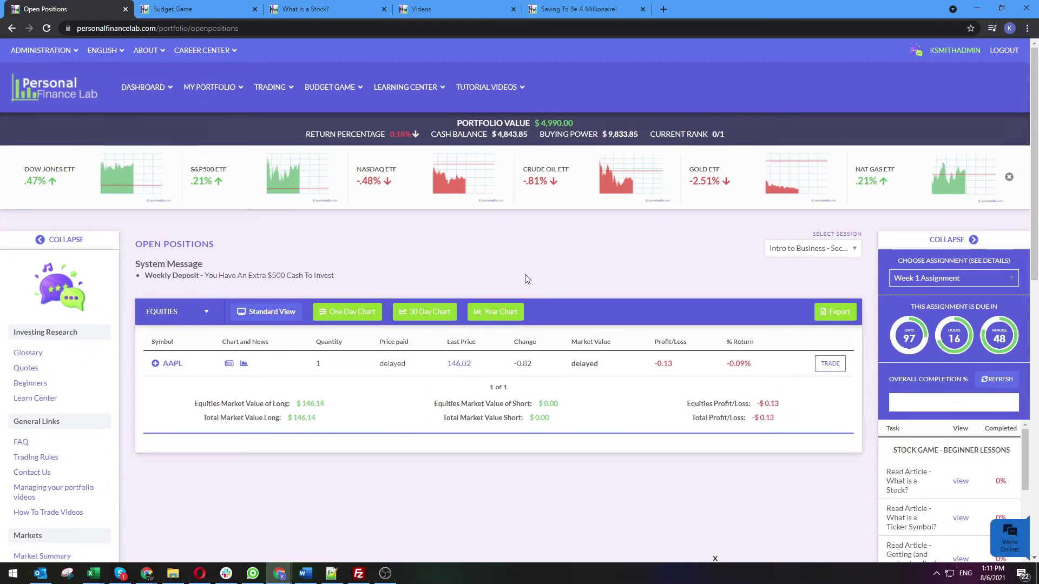
Switch to the June 5 Webinar session and show each open position's one-year chart
left_click(799, 249)
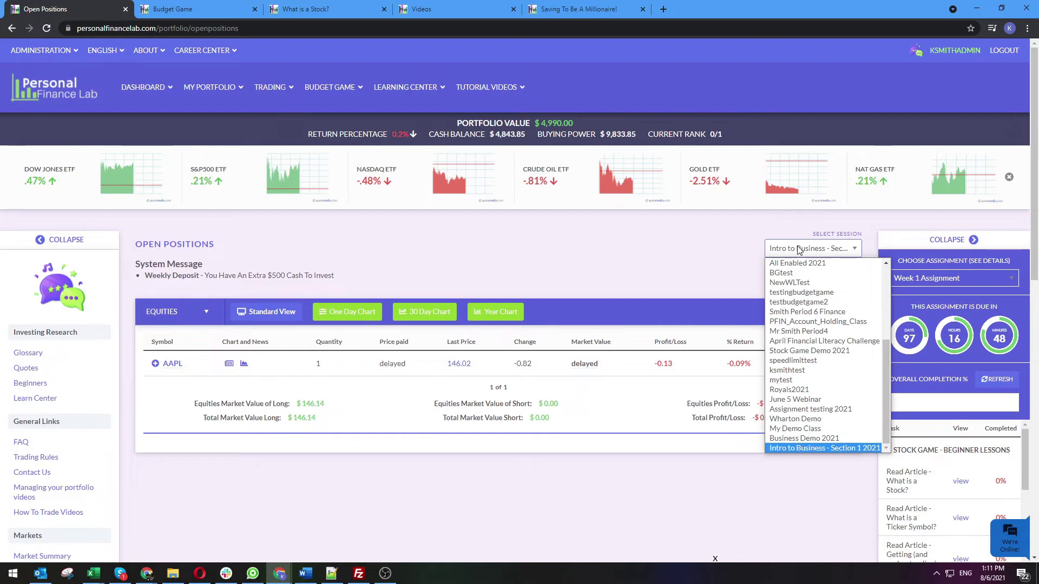
left_click(816, 405)
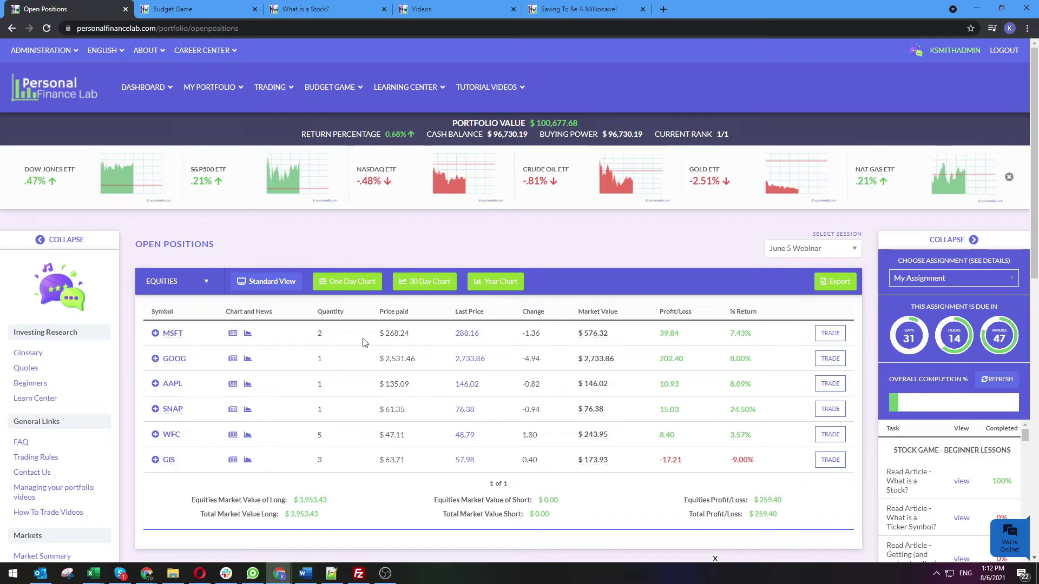
left_click(494, 283)
scroll(712, 282, "down", 3)
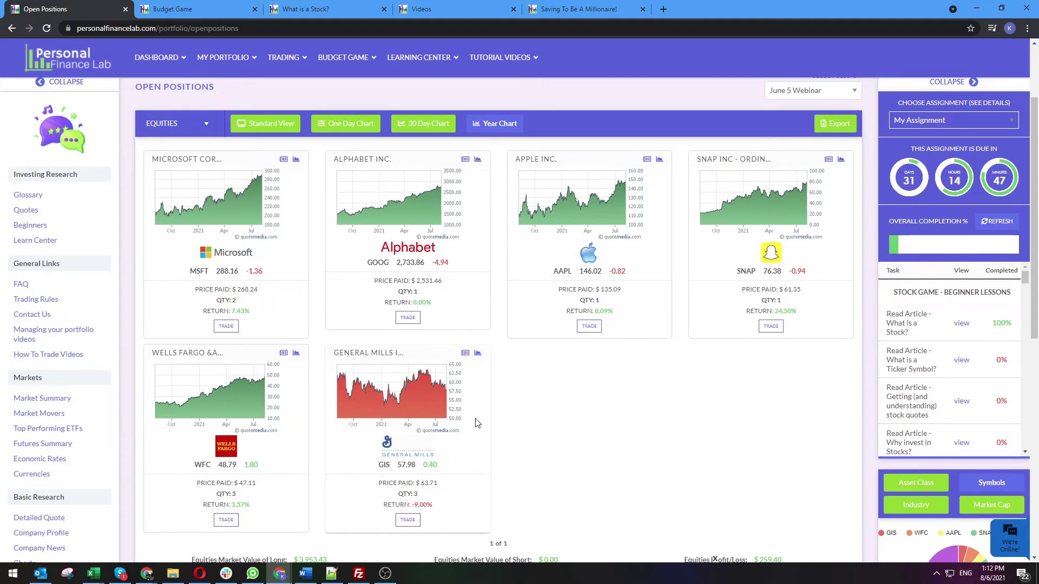
scroll(295, 395, "up", 3)
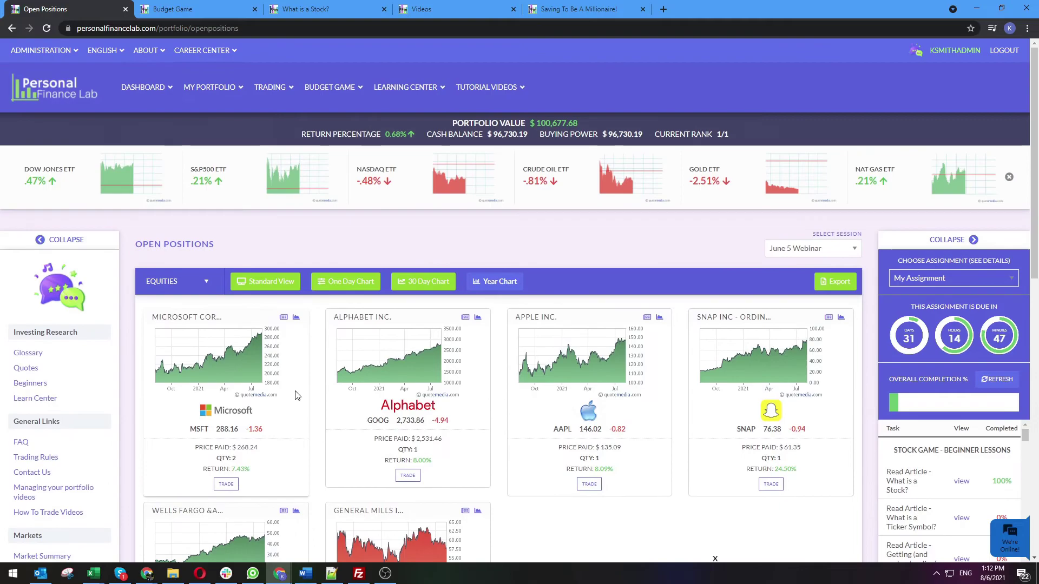
mouse_move(204, 86)
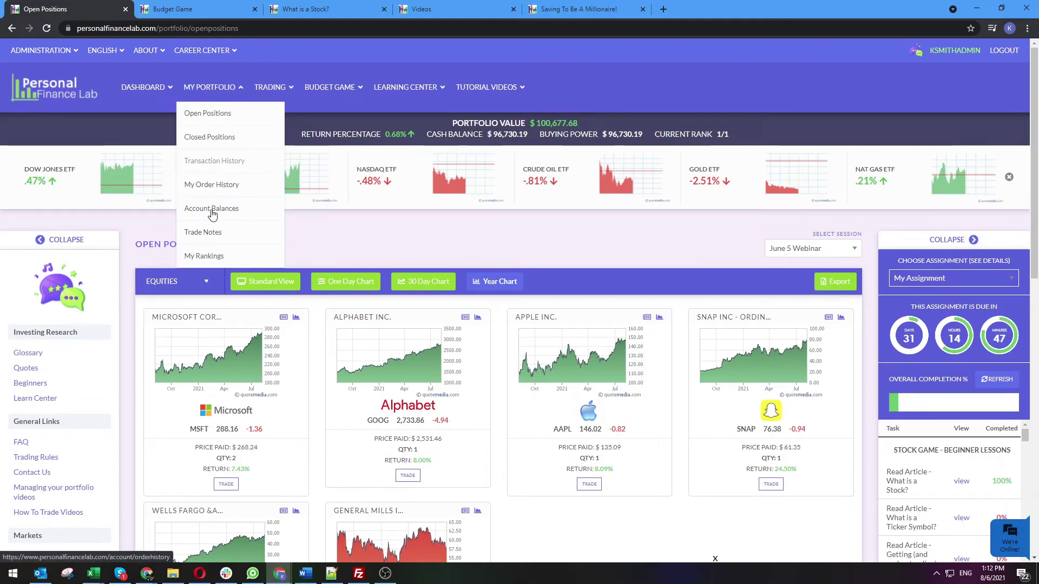
Check rankings and the checking, savings and credit card statements, then open My Certificates
left_click(205, 257)
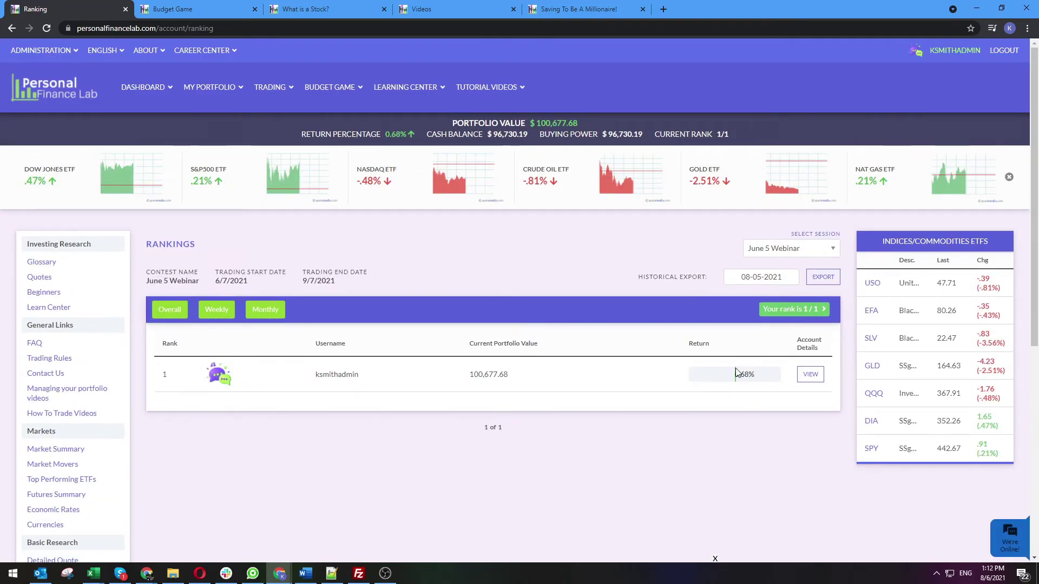
mouse_move(334, 81)
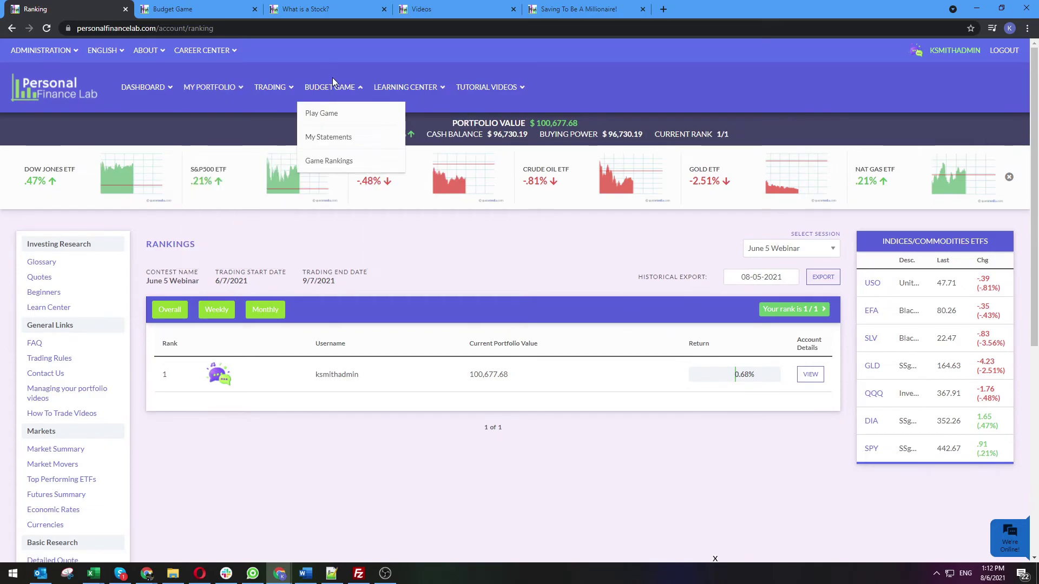
left_click(335, 138)
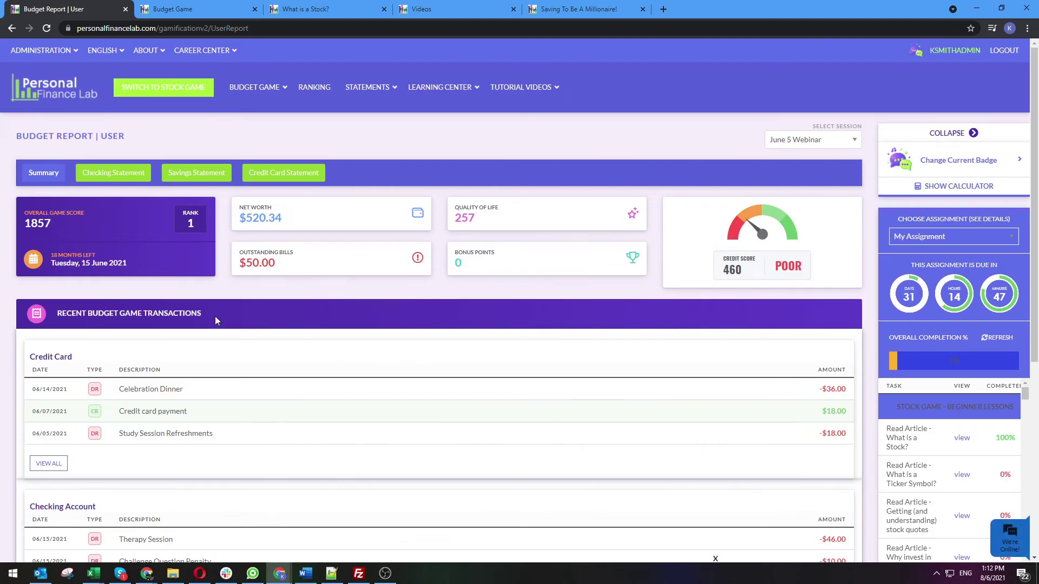
left_click(122, 177)
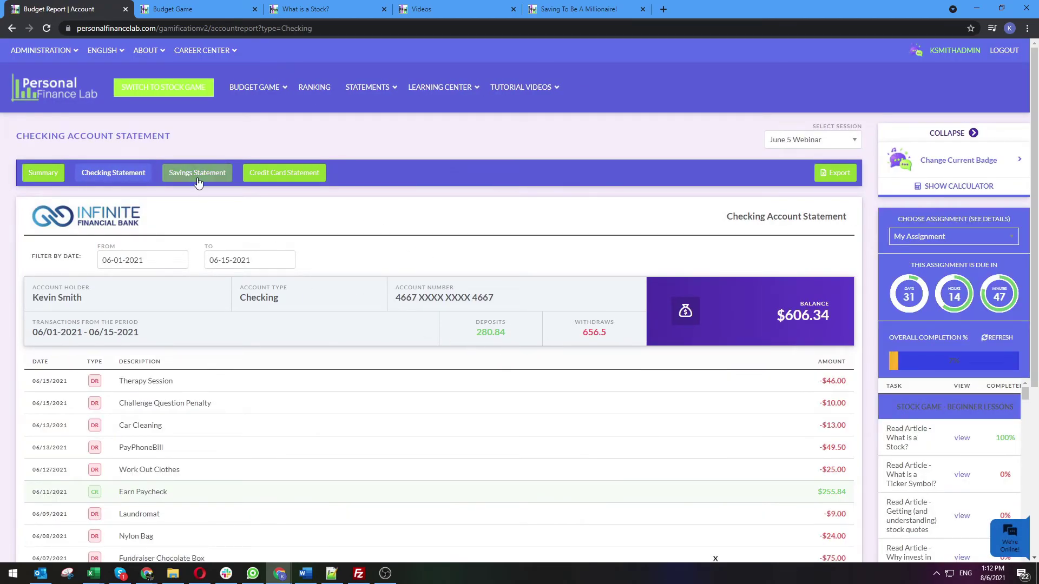
left_click(199, 182)
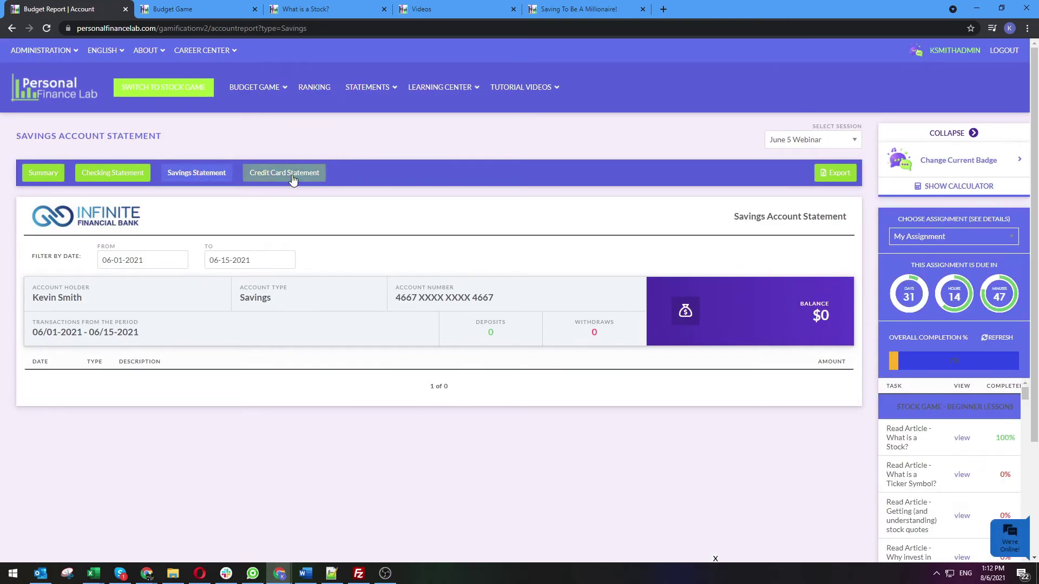
left_click(291, 174)
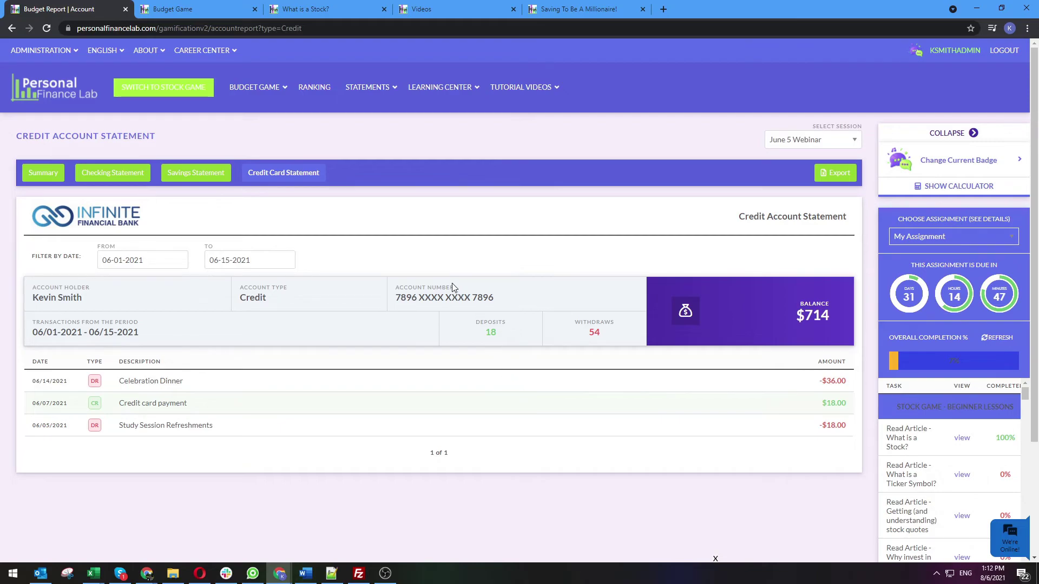
left_click(256, 88)
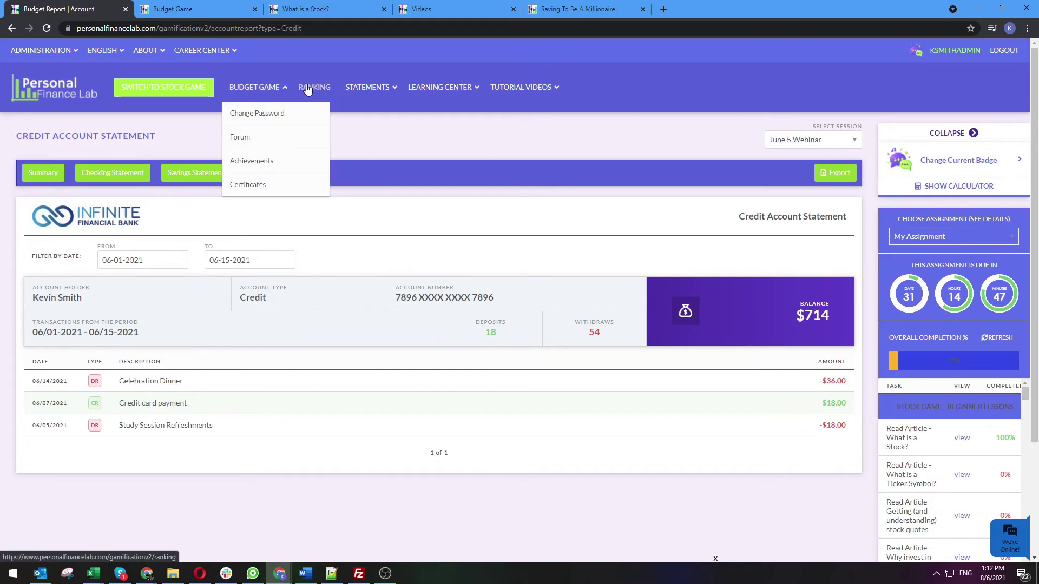
left_click(253, 190)
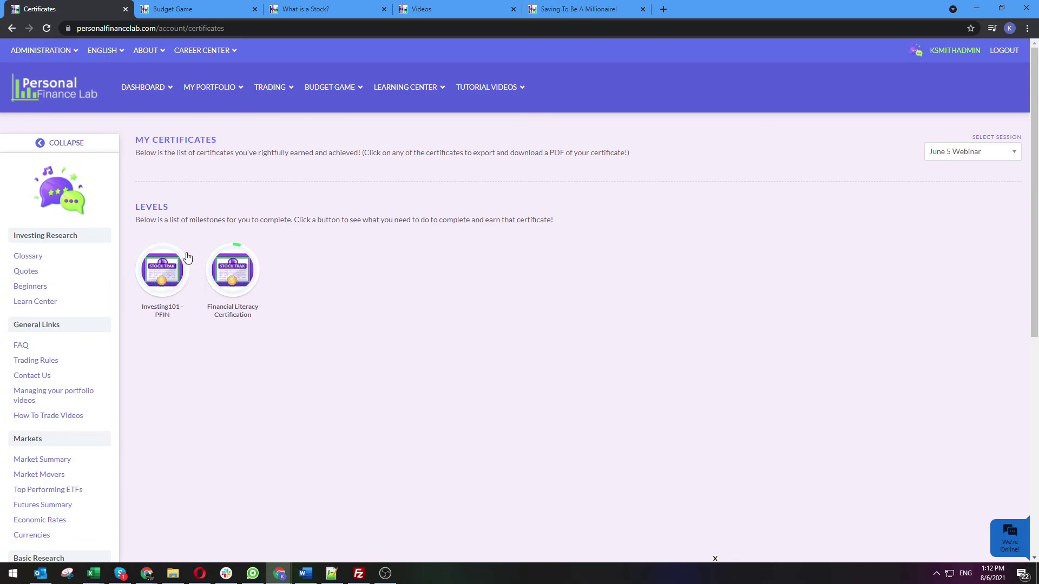
Bring up the ADMINISTRATION dropdown while the June 5 Webinar certificates page stays open
mouse_move(470, 78)
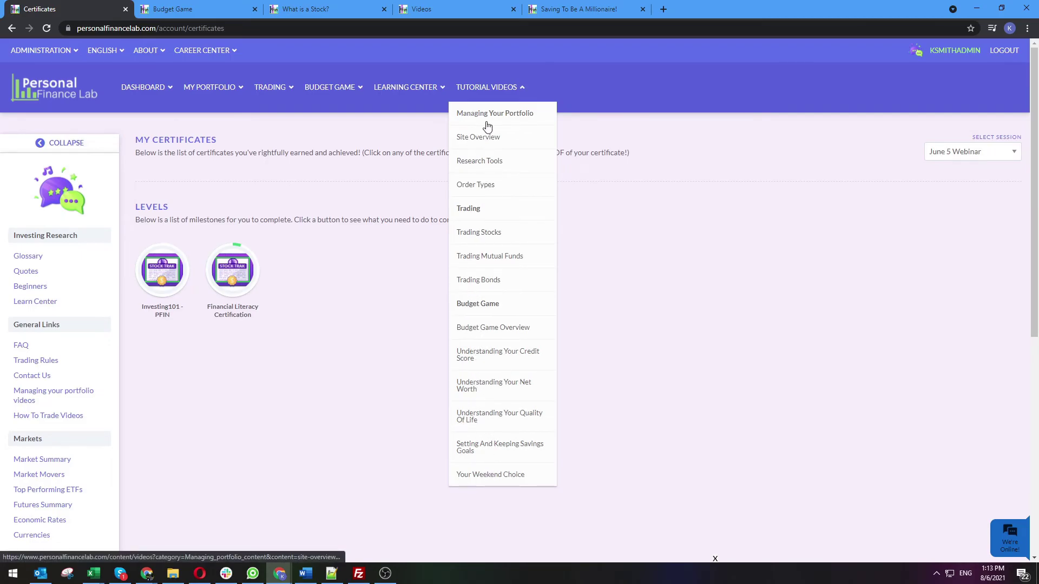
mouse_move(399, 94)
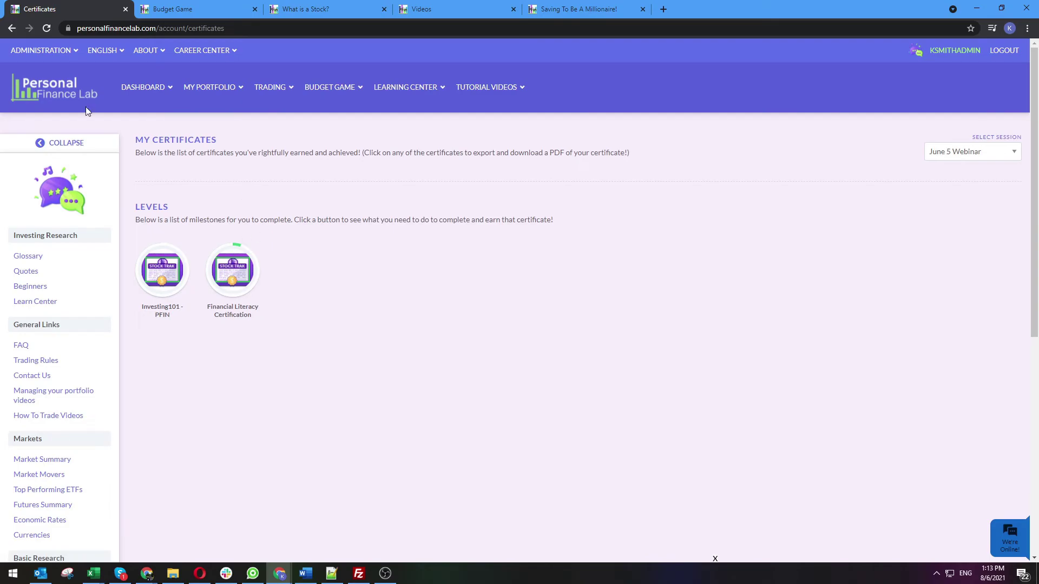
mouse_move(35, 52)
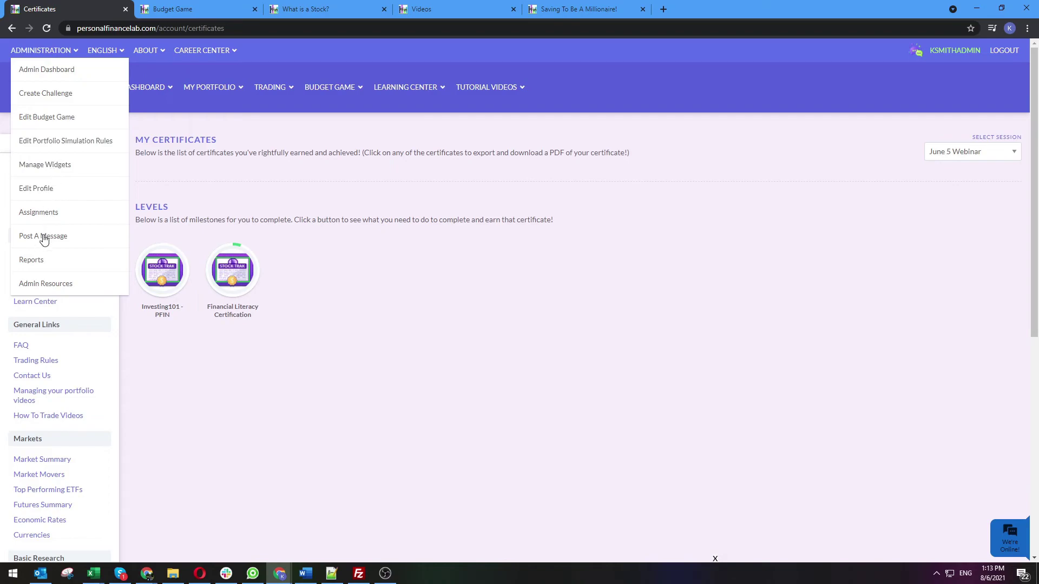
Open Admin Resources in a new tab, browse the Admin Guides, then return to Certificates
left_click(66, 288)
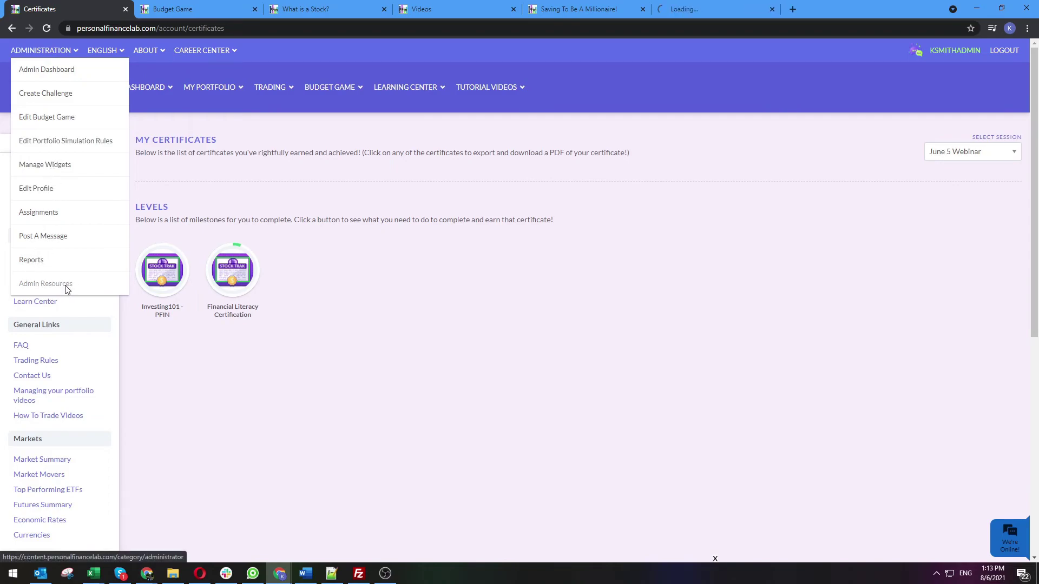
left_click(710, 7)
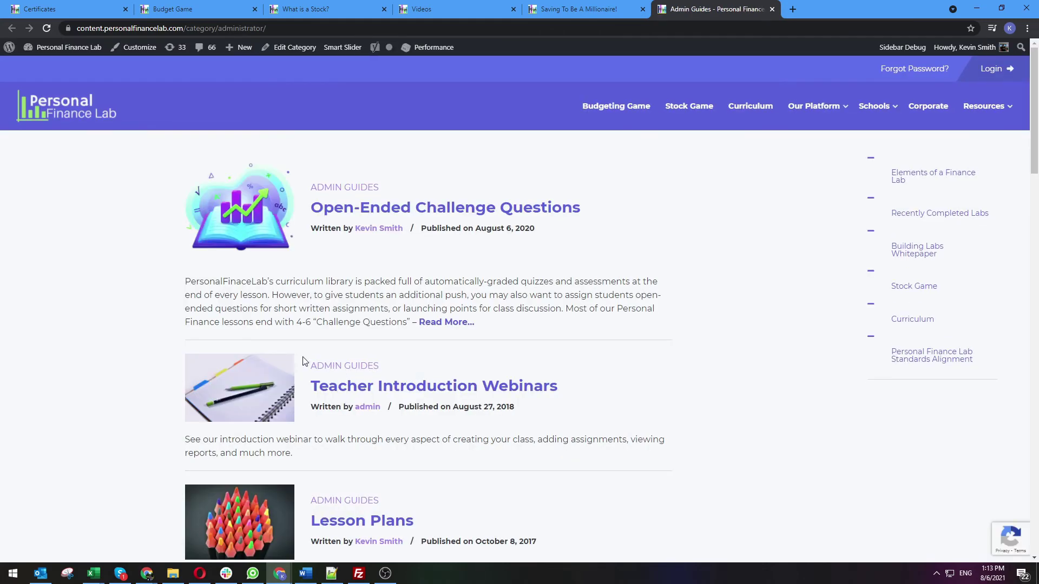
scroll(135, 314, "down", 4)
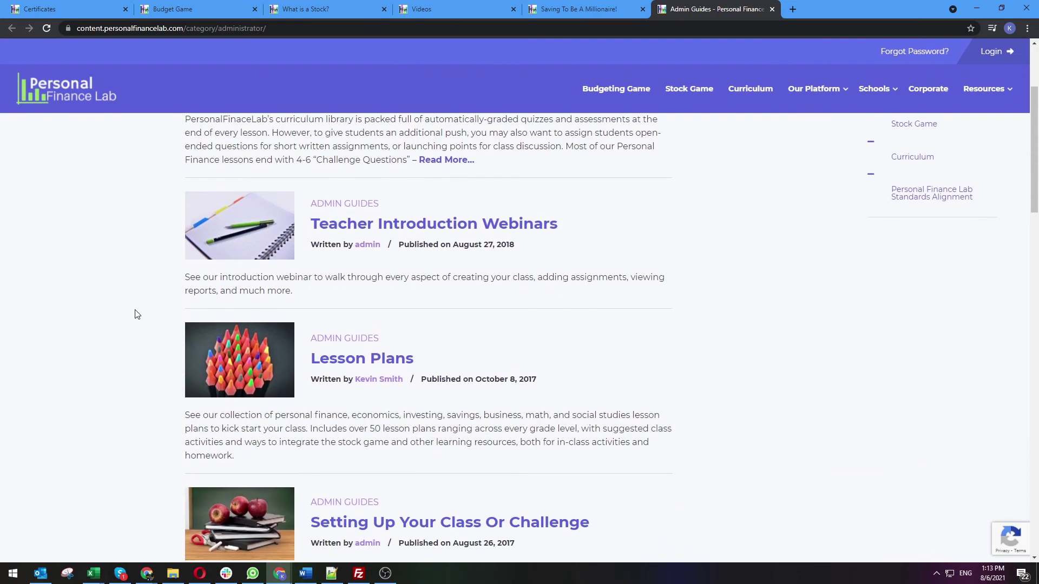
scroll(288, 298, "down", 5)
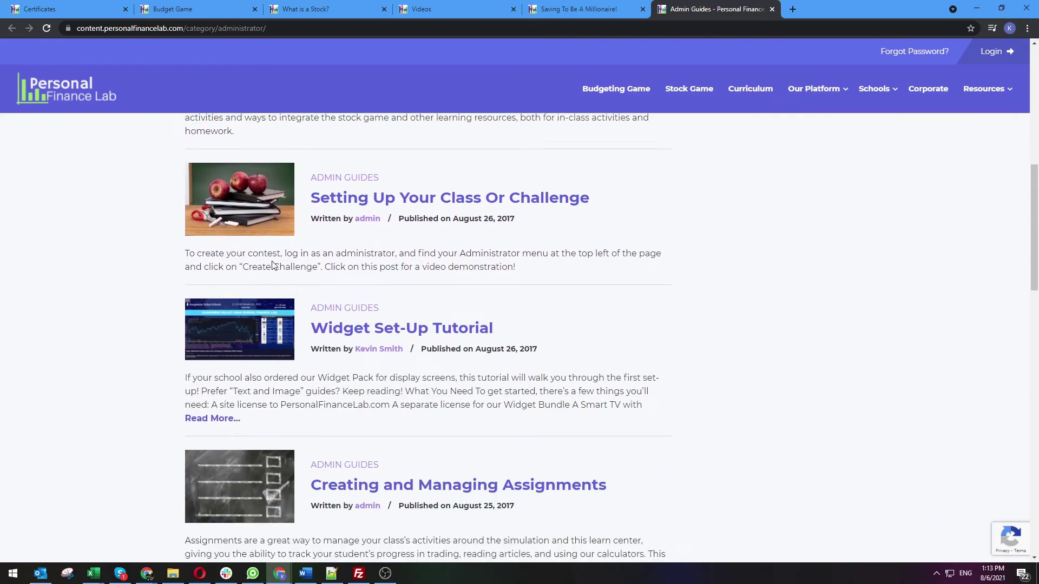
left_click(63, 6)
Open the admin Reports and view the June 5 Webinar Registration File listing one user
mouse_move(52, 54)
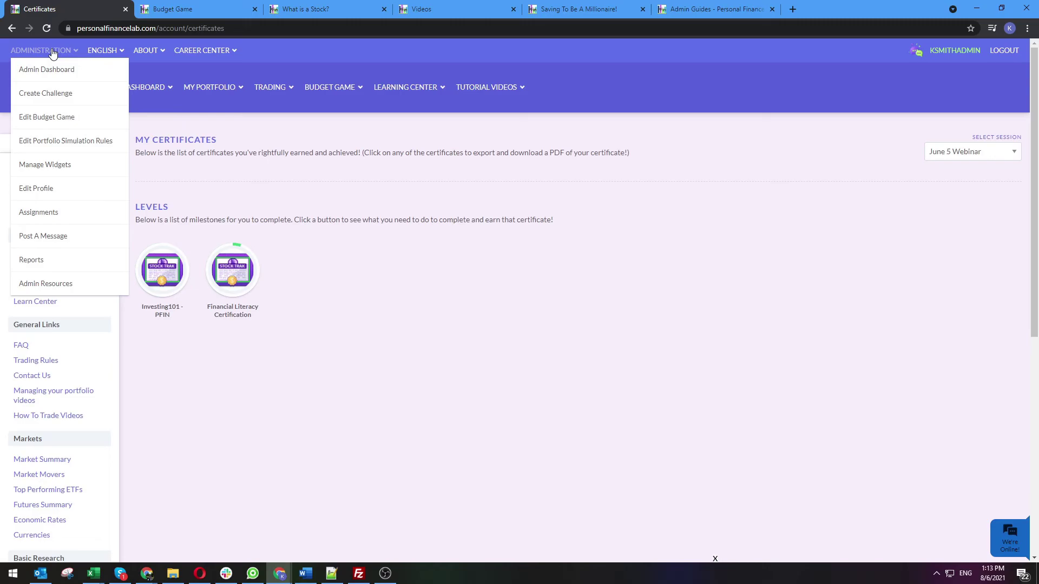
left_click(32, 261)
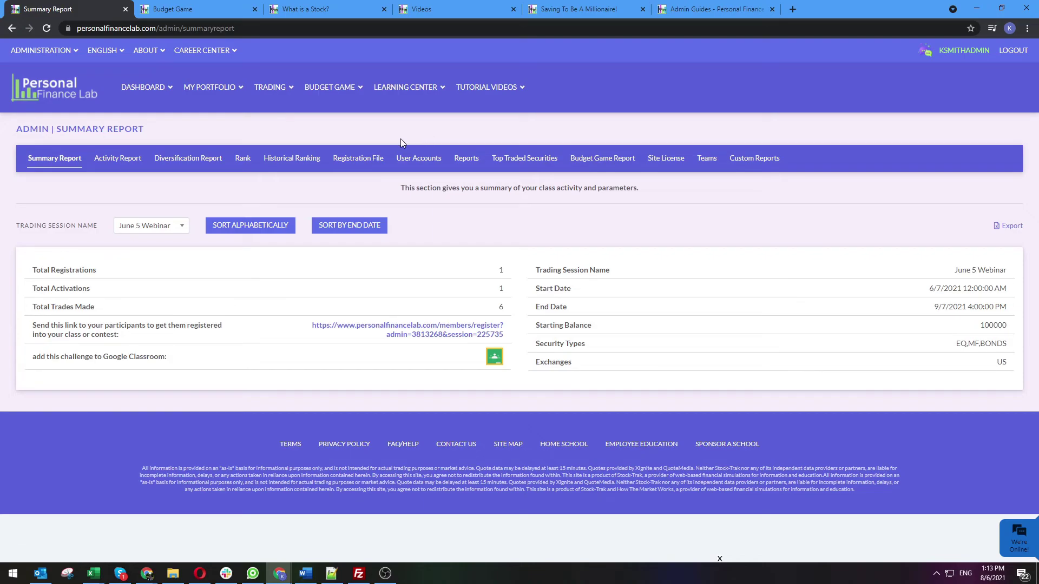
left_click(356, 159)
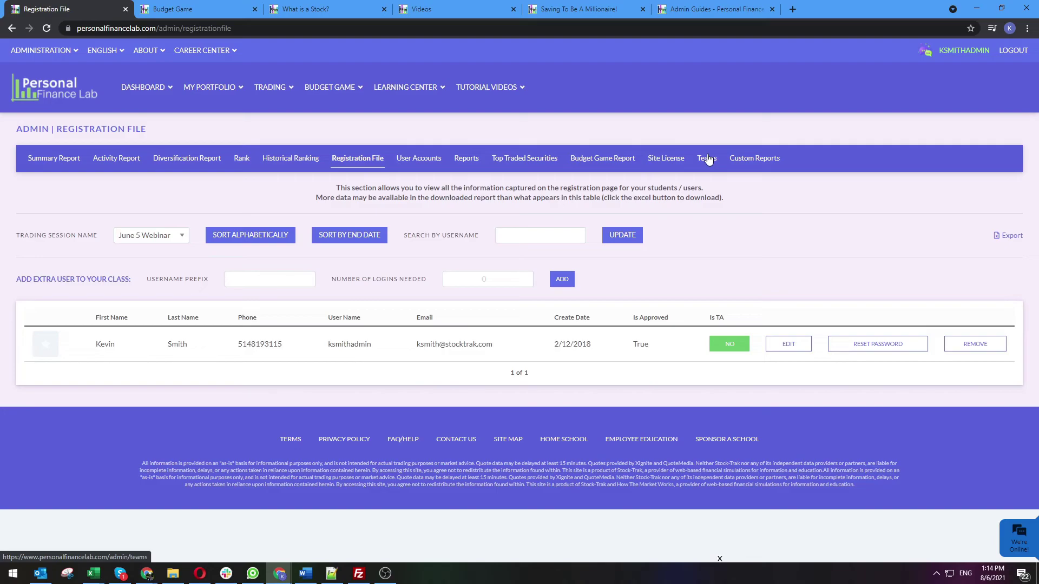
Check the Teams report, then the Custom Reports User Report showing one user ranked 1
left_click(707, 159)
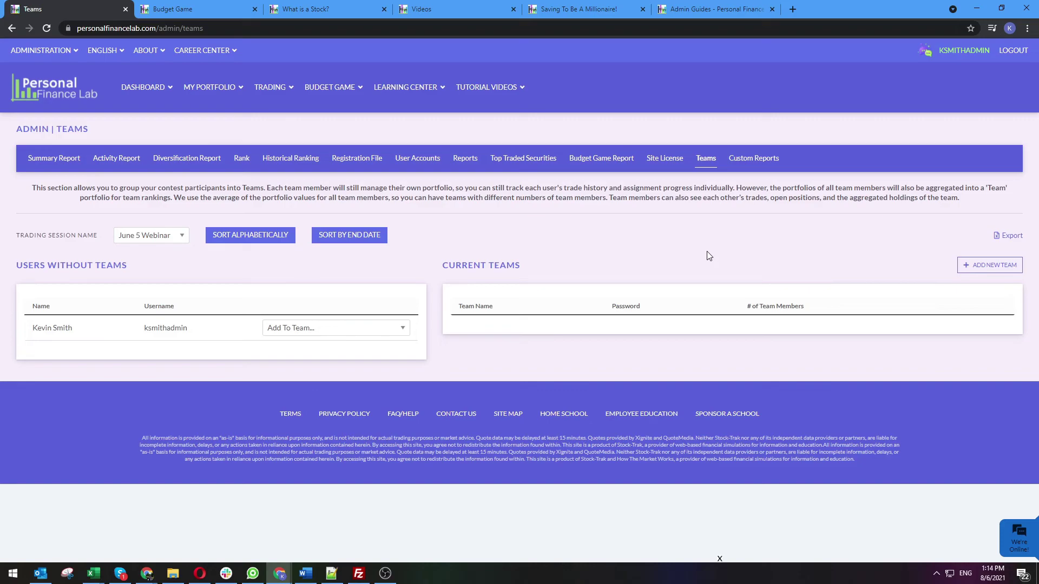
left_click(767, 162)
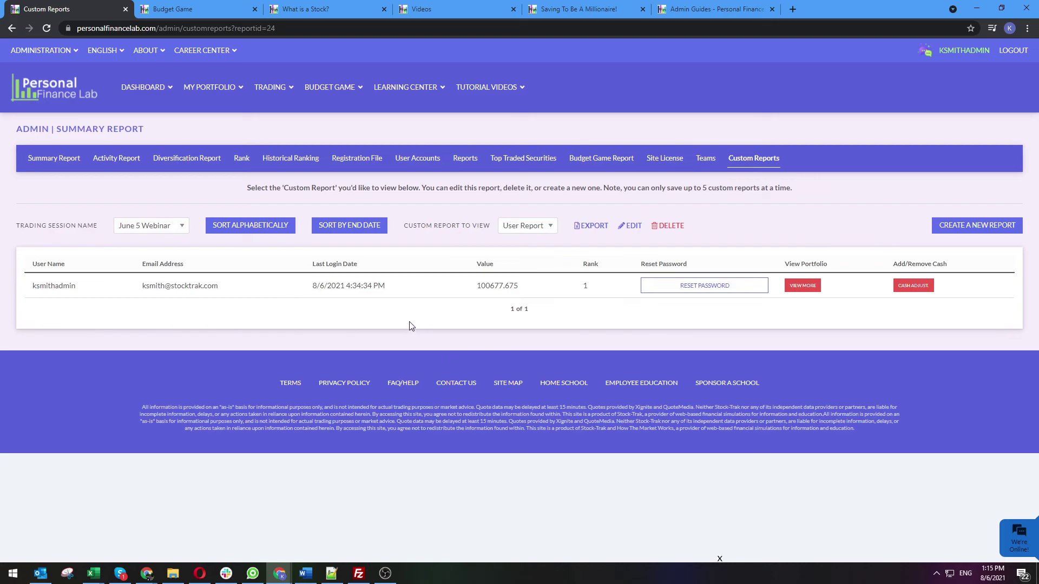
Tour the Assignments, Create New Assignment and Edit Assignment pages for My Assignment, then its Progress Report
left_click(39, 50)
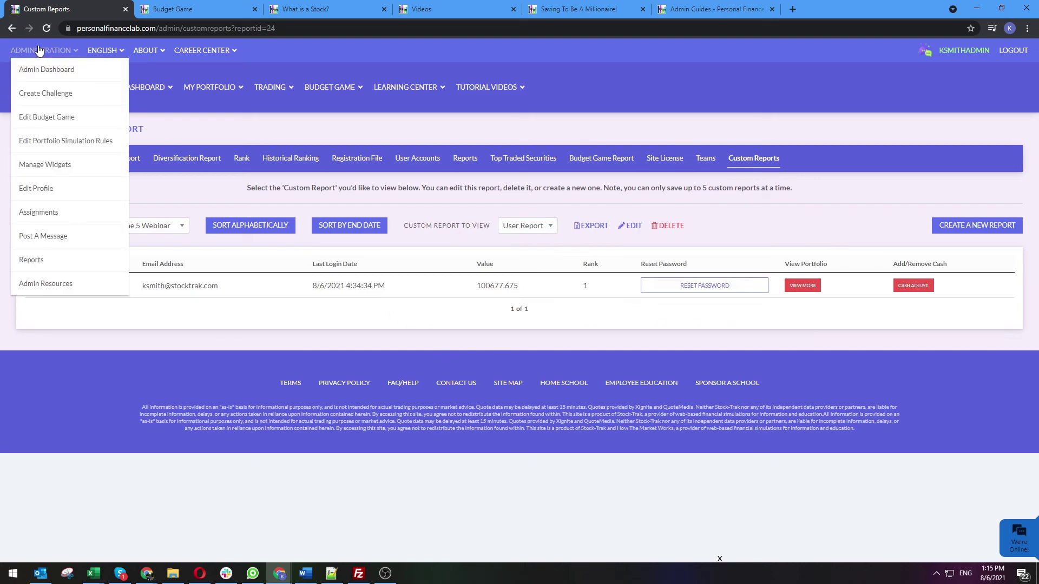
left_click(37, 214)
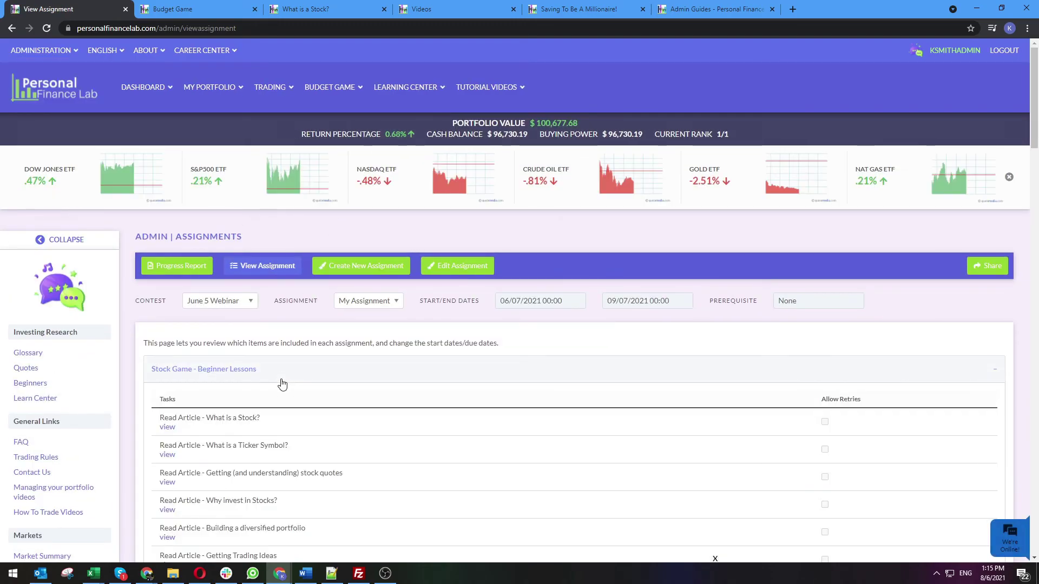
scroll(281, 373, "down", 1)
left_click(343, 209)
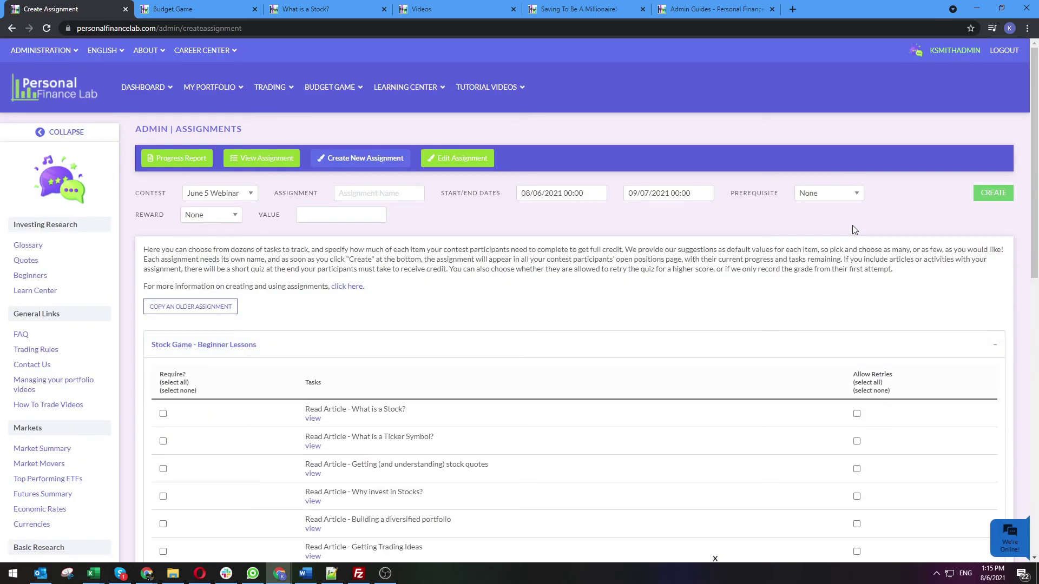
left_click(457, 158)
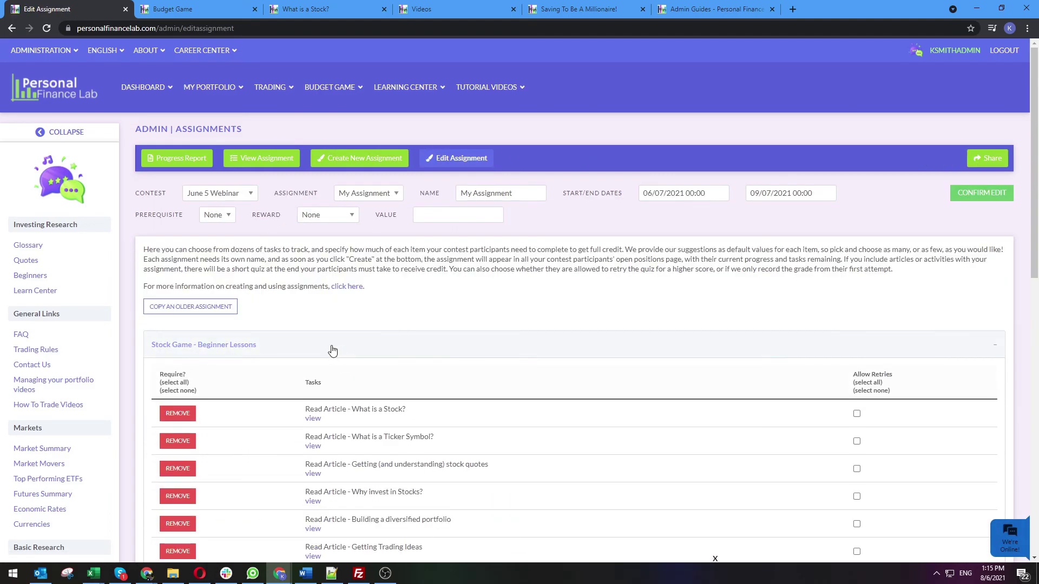
left_click(174, 158)
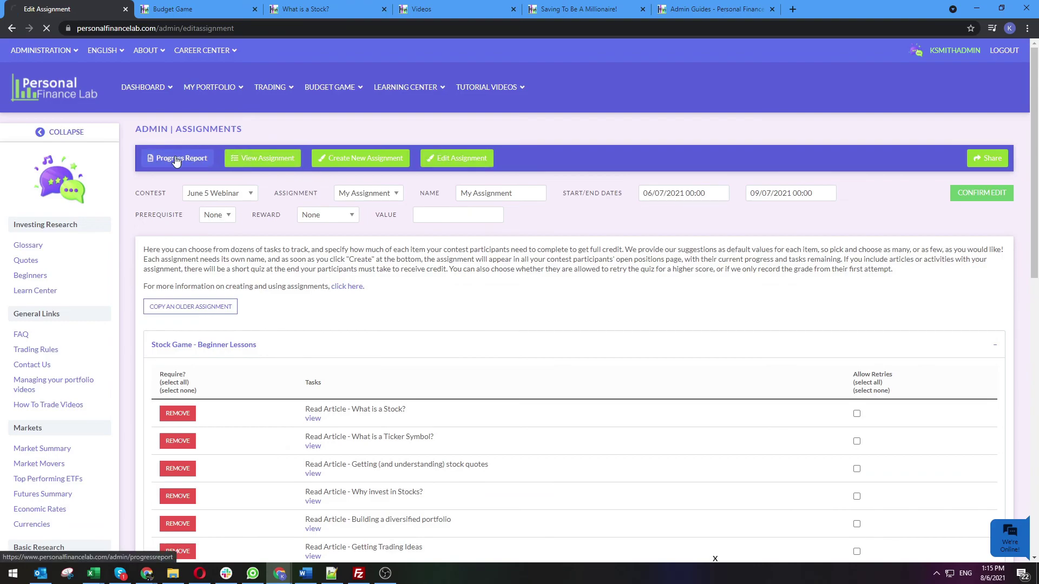